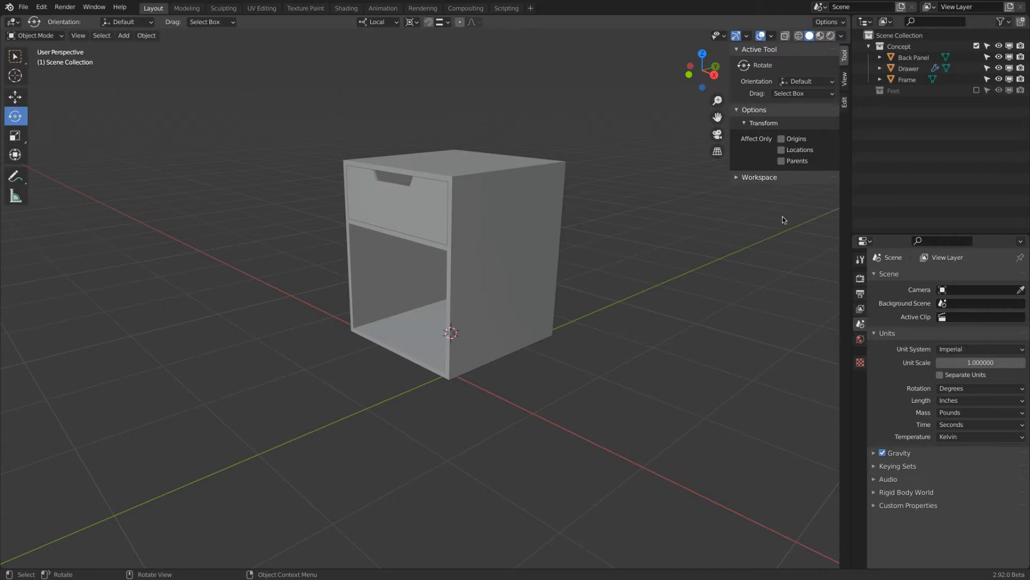
Create a new collection in the scene and name it Refined.
{"action": "right_click", "coordinate": [898, 143]}
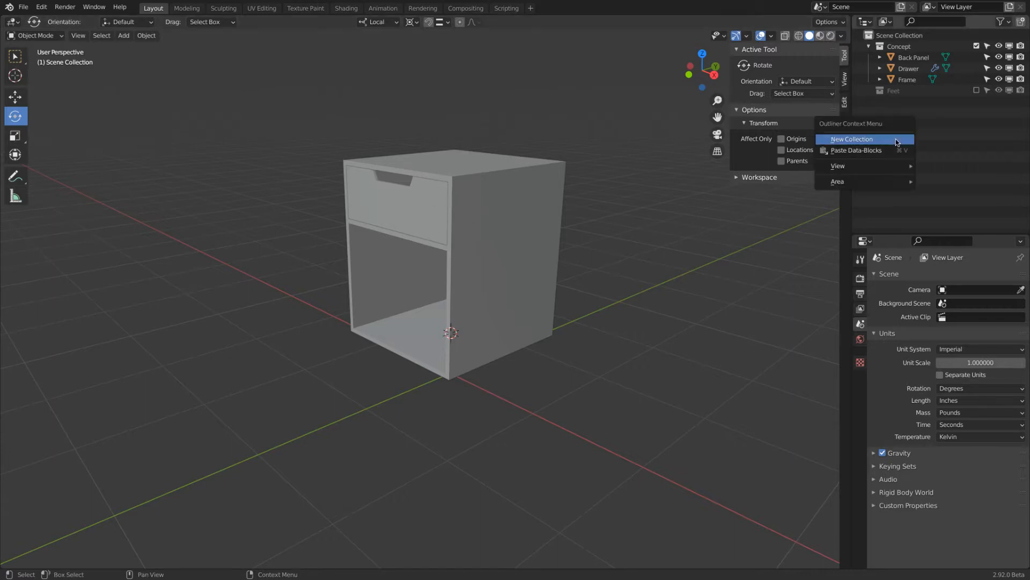
{"action": "left_click", "coordinate": [895, 143]}
{"action": "double_click", "coordinate": [904, 102]}
{"action": "type", "text": "Ref"}
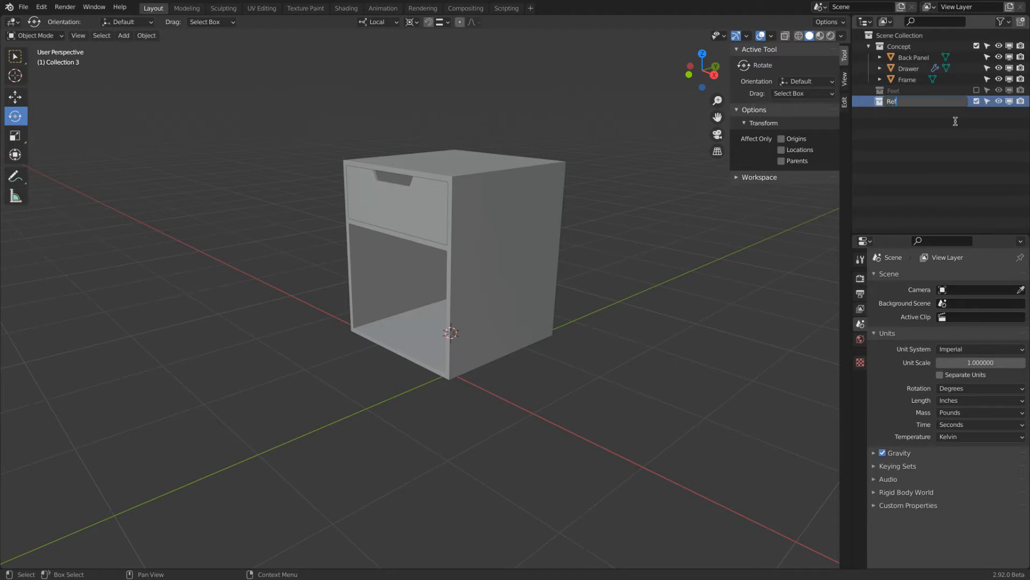
{"action": "key", "text": "Return"}
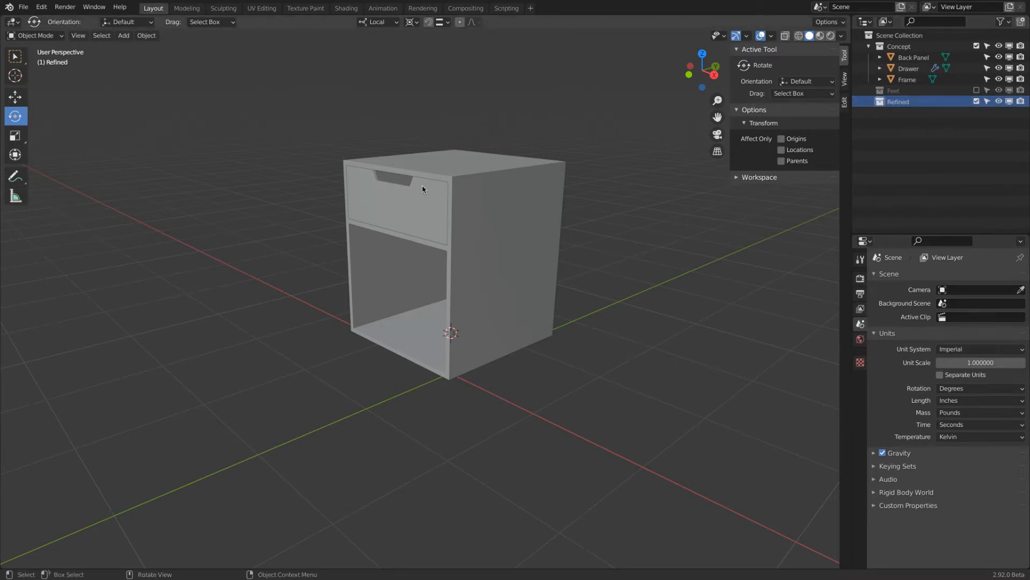
Duplicate the Frame, Drawer and Back Panel objects in place, without moving the copies.
{"action": "left_click", "coordinate": [500, 218]}
{"action": "left_click", "coordinate": [539, 274], "text": "shift"}
{"action": "middle_click_drag", "start_coordinate": [539, 275], "coordinate": [408, 243]}
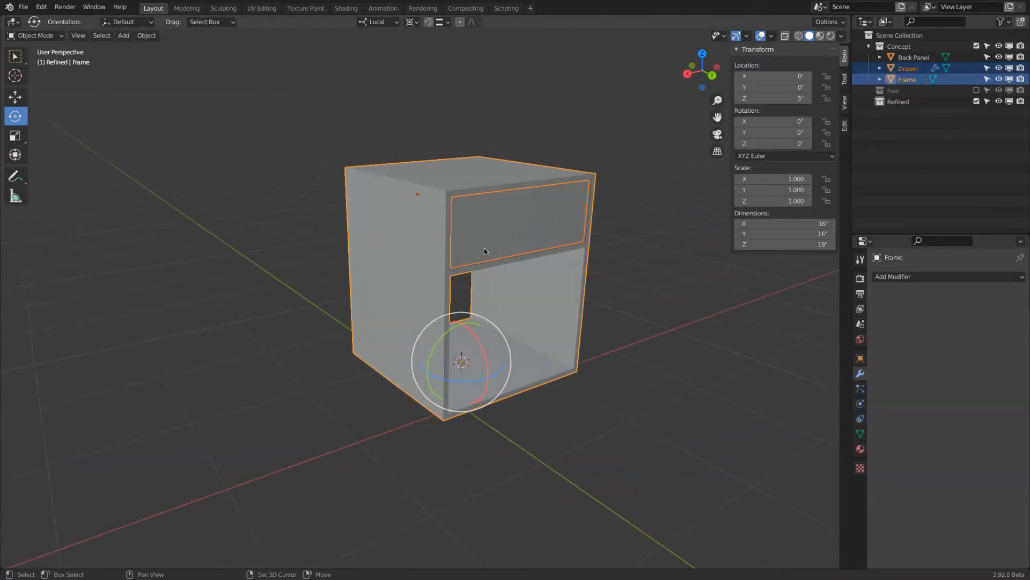
{"action": "left_click", "coordinate": [484, 247], "text": "shift"}
{"action": "middle_click_drag", "start_coordinate": [330, 150], "coordinate": [463, 157]}
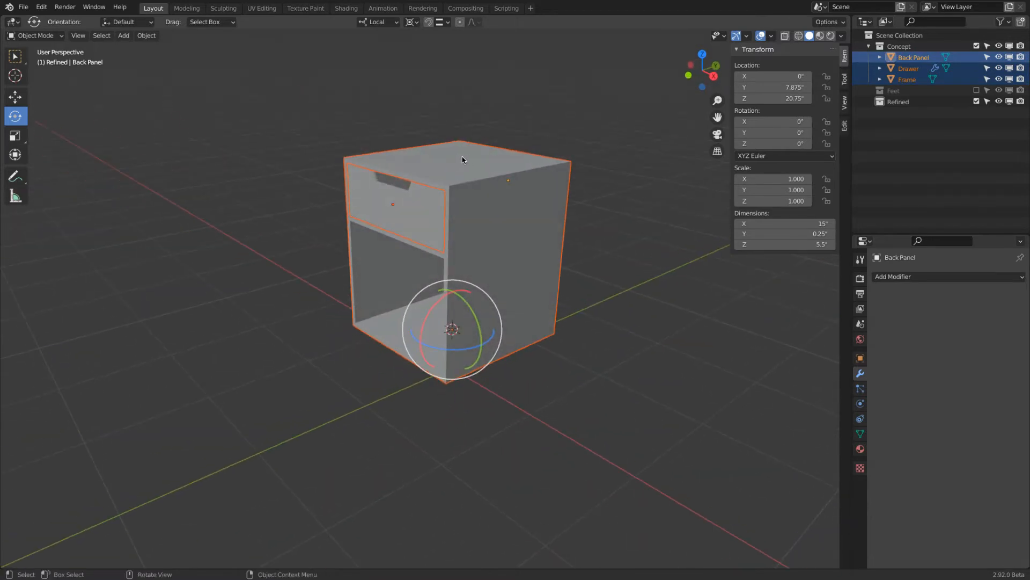
{"action": "key", "text": "shift+d"}
{"action": "right_click", "coordinate": [462, 158]}
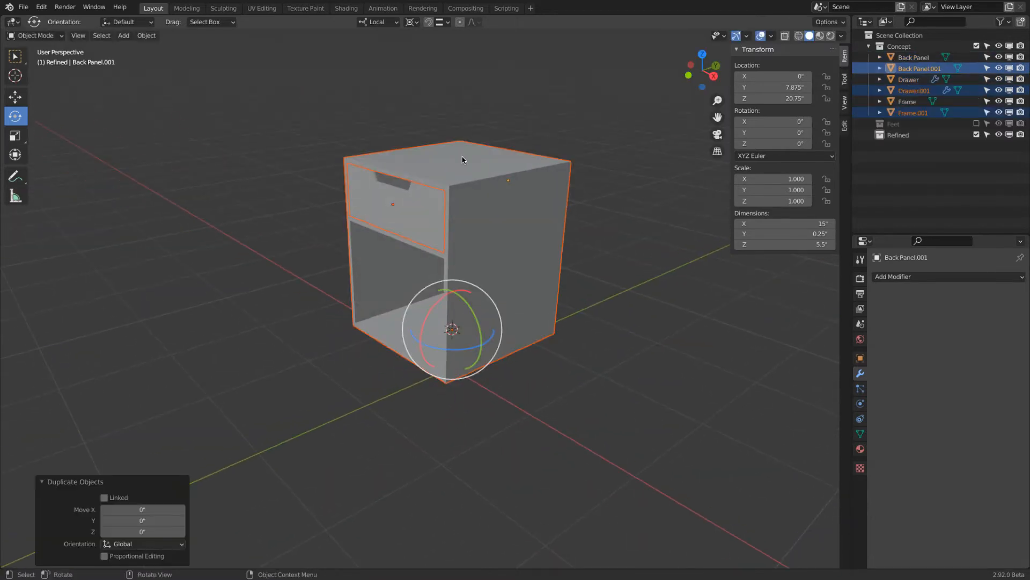
Move the duplicated frame, drawer and back panel into the Refined collection.
{"action": "left_click", "coordinate": [146, 37]}
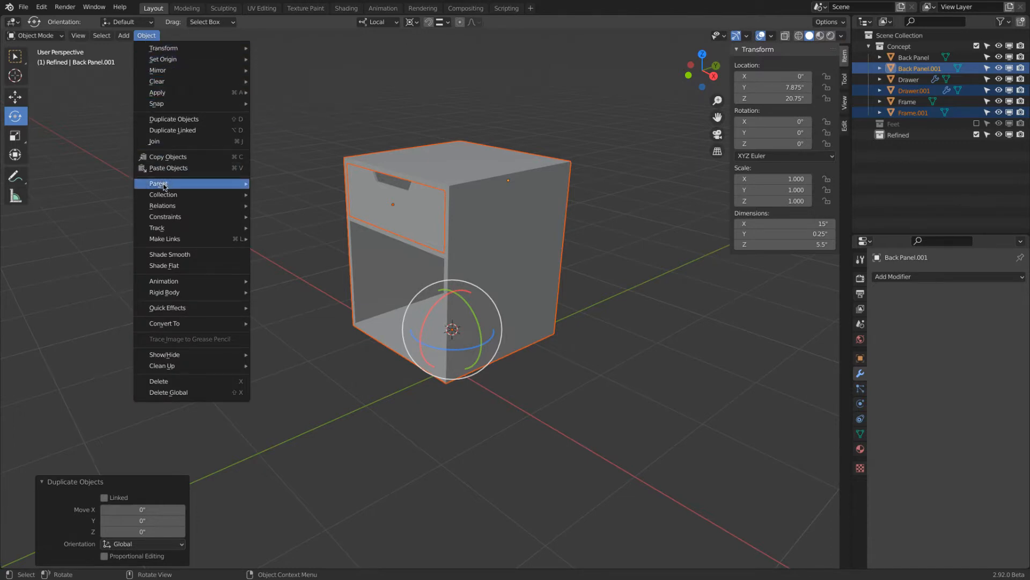
{"action": "mouse_move", "coordinate": [164, 194]}
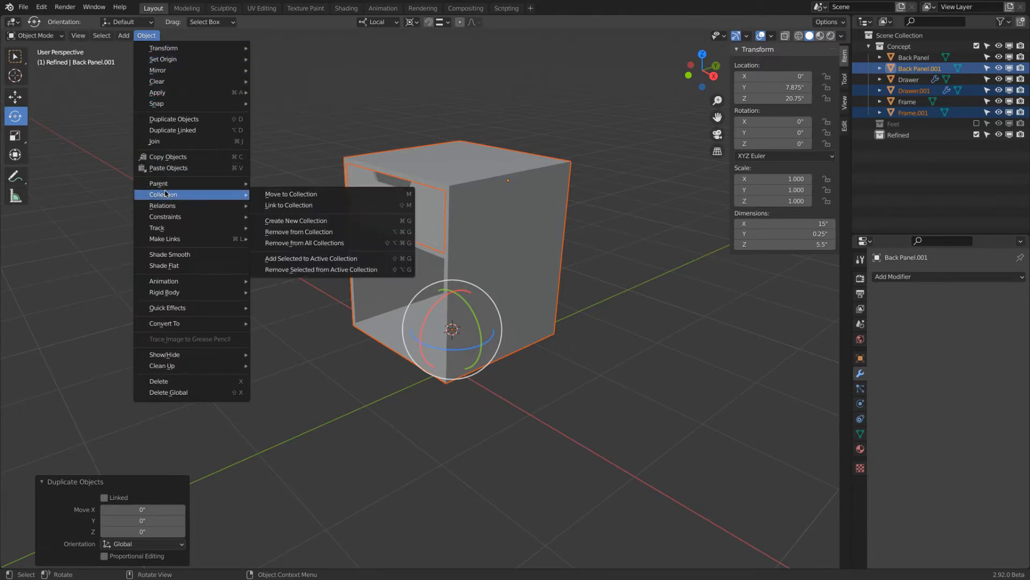
{"action": "left_click", "coordinate": [336, 196]}
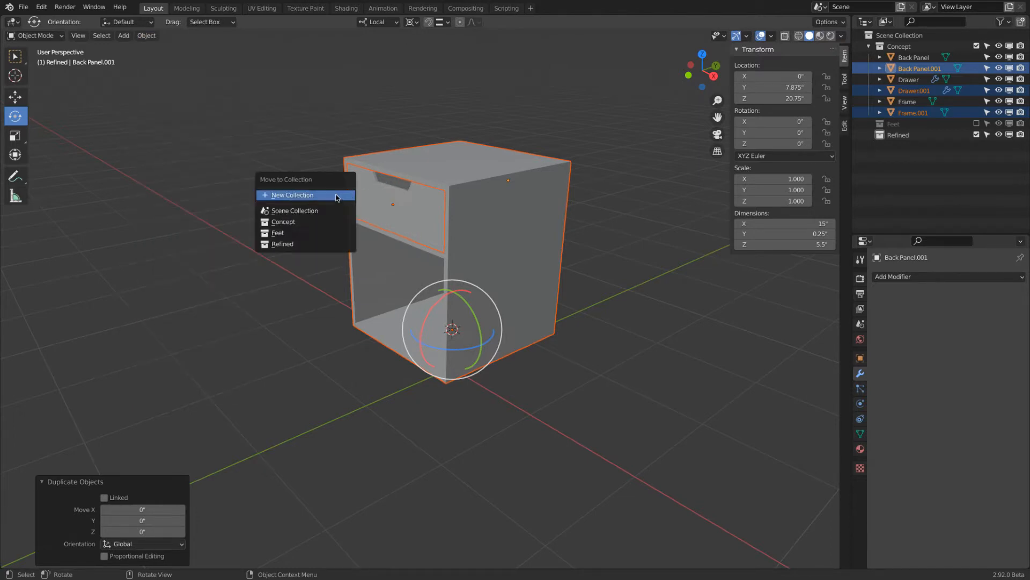
{"action": "left_click", "coordinate": [311, 246]}
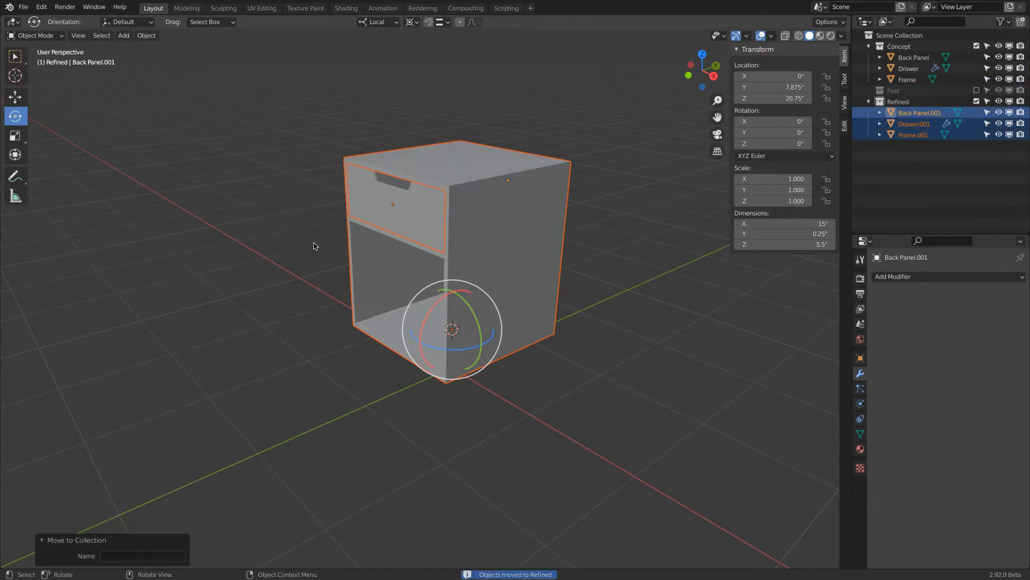
Exclude the Concept collection from the view layer and hide the duplicated back panel and drawer in the viewport.
{"action": "left_click", "coordinate": [976, 46]}
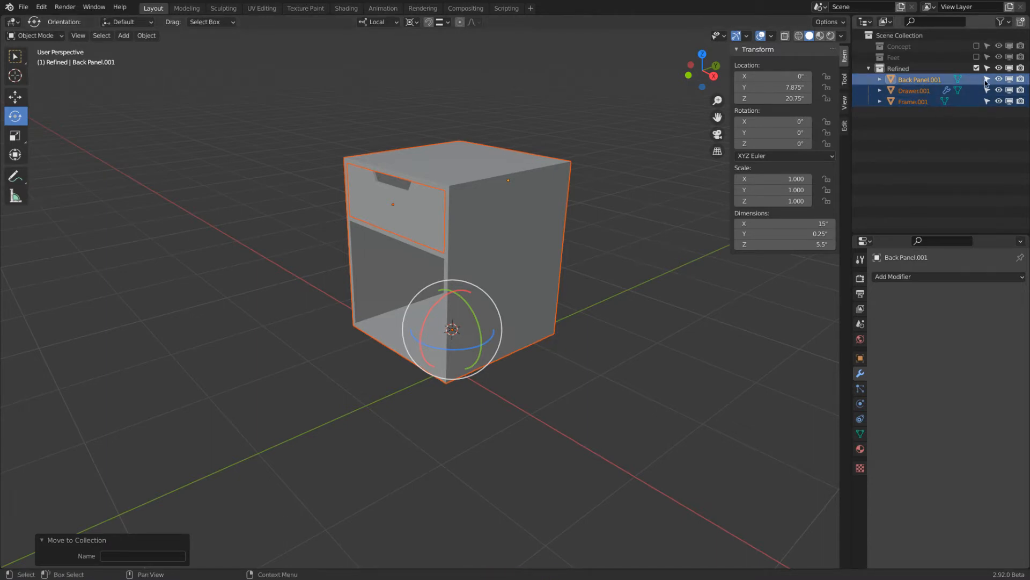
{"action": "left_click", "coordinate": [1000, 79]}
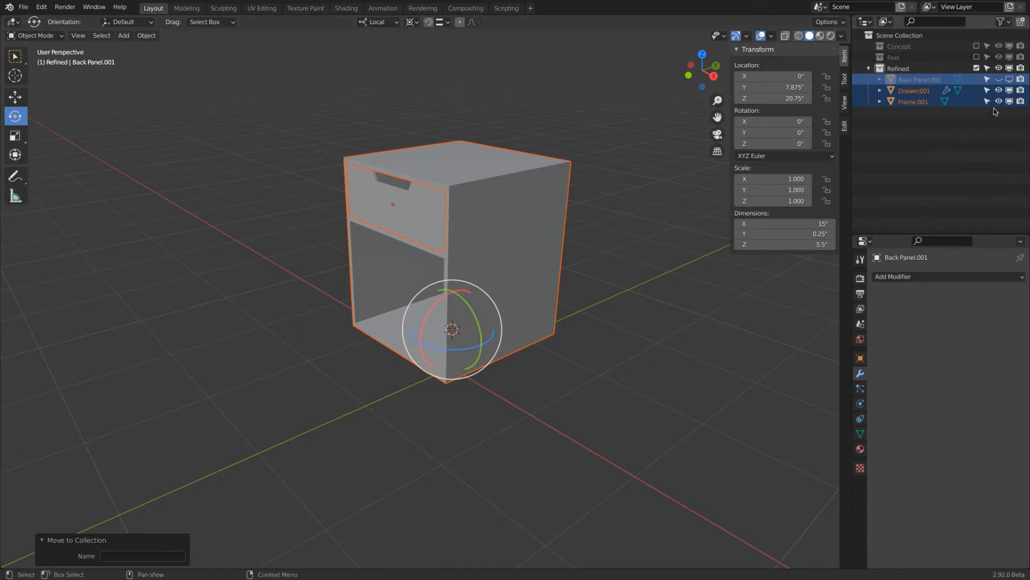
{"action": "left_click", "coordinate": [1000, 90]}
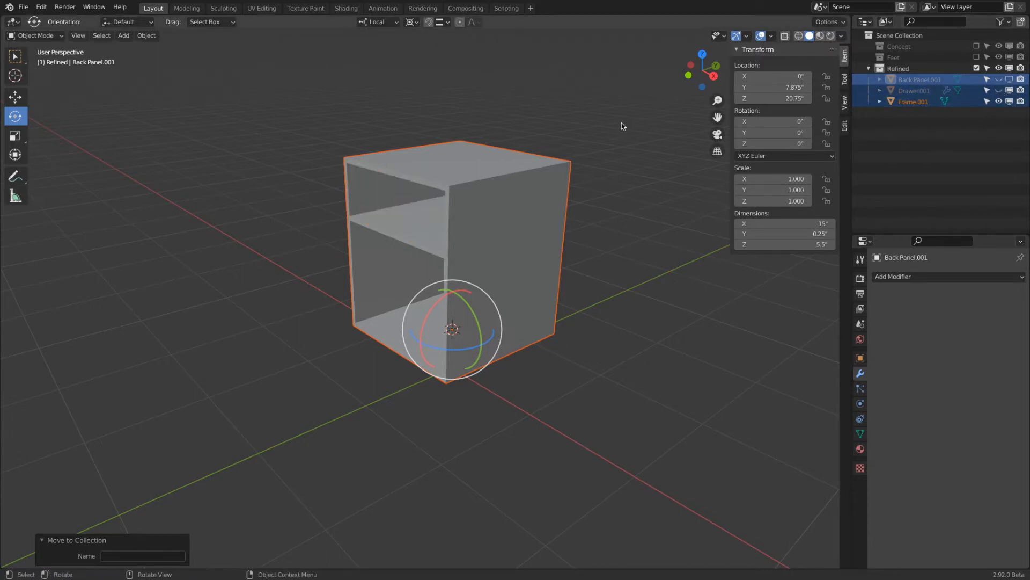
{"action": "left_click", "coordinate": [329, 102]}
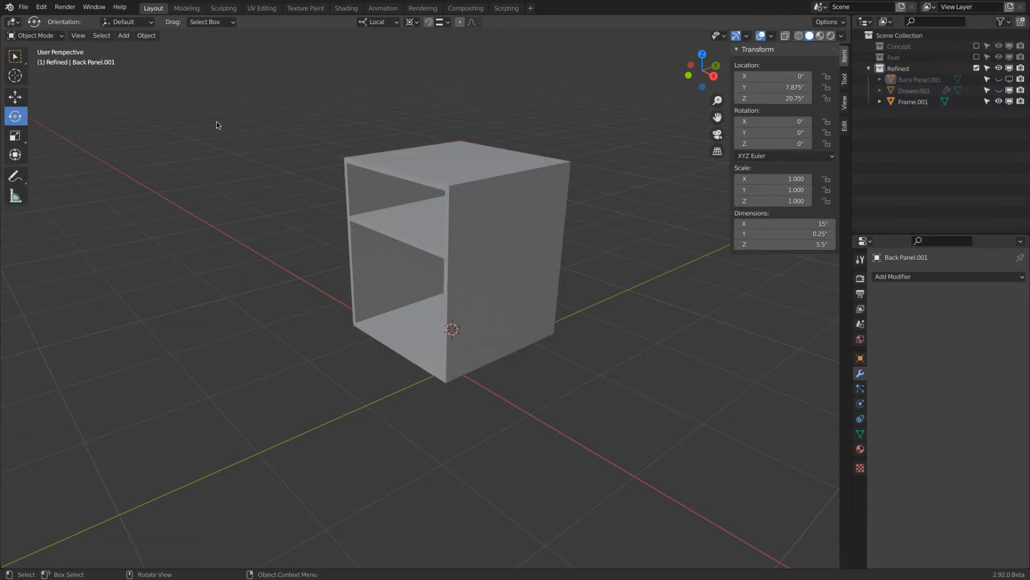
With the Move tool active, set the frame copy's pivot point to Bounding Box Center and snap the 3D cursor to the world origin.
{"action": "middle_click_drag", "start_coordinate": [283, 216], "coordinate": [346, 210]}
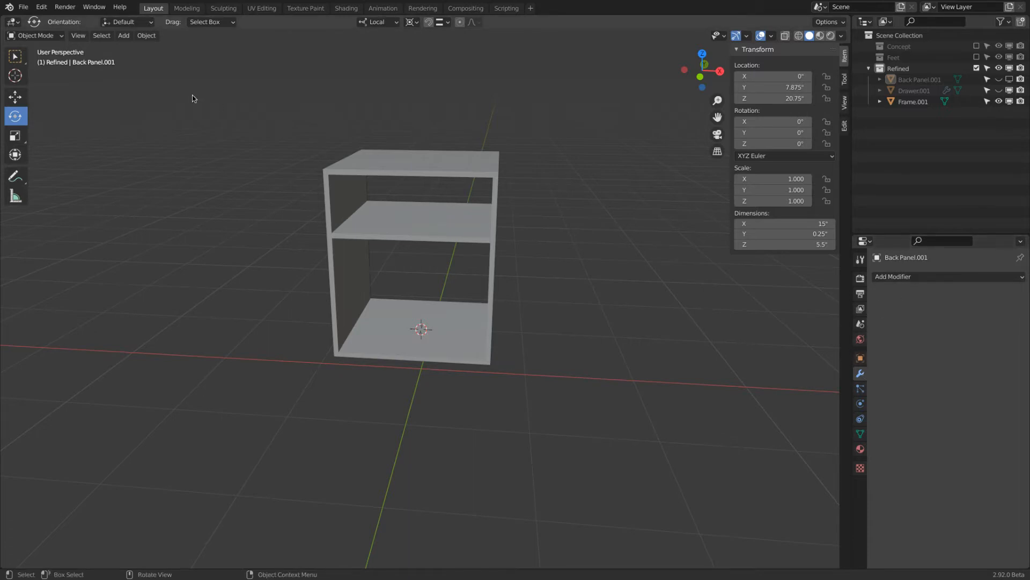
{"action": "left_click", "coordinate": [414, 225]}
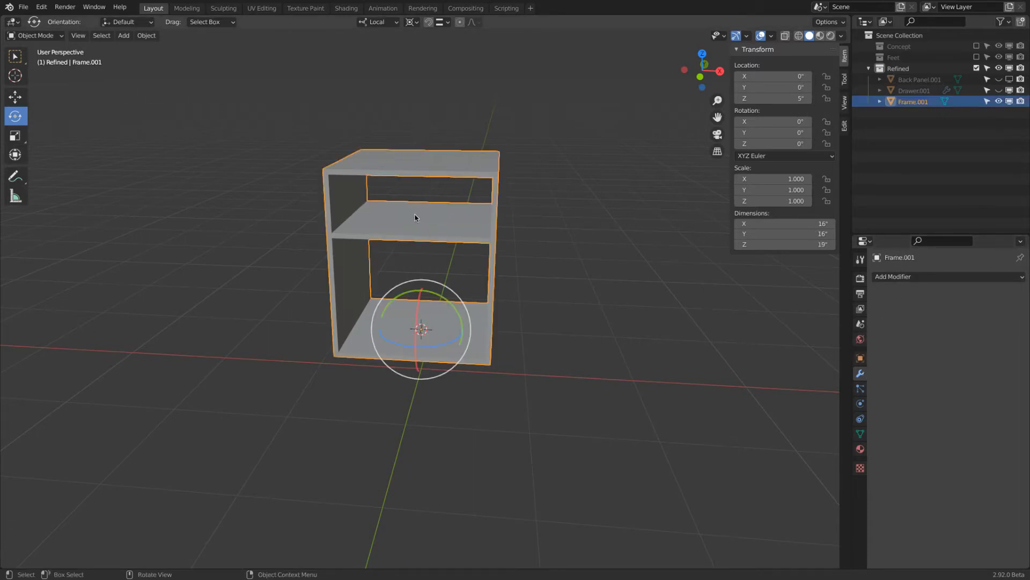
{"action": "middle_click_drag", "start_coordinate": [430, 270], "coordinate": [209, 123]}
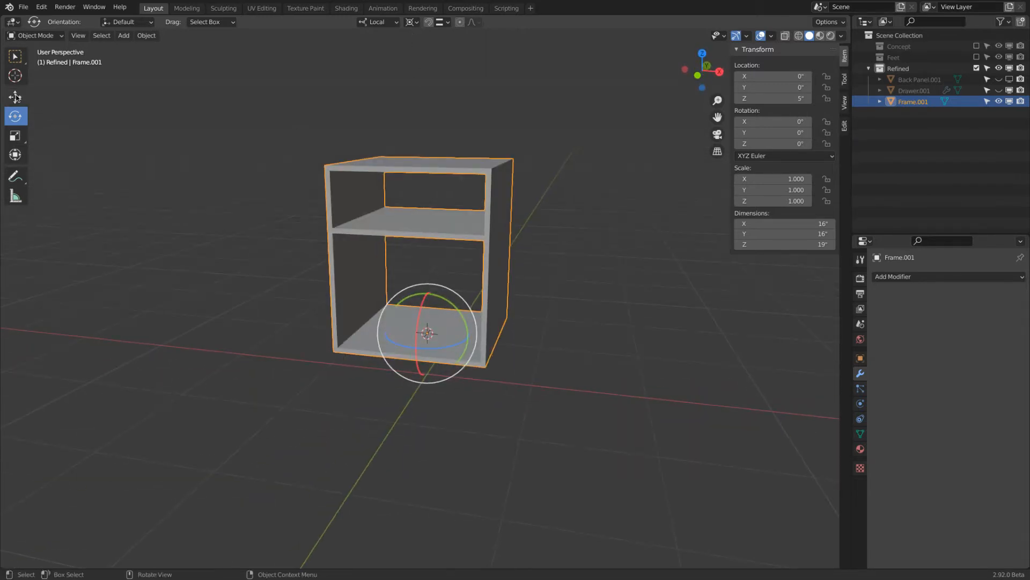
{"action": "left_click", "coordinate": [15, 96]}
{"action": "left_click", "coordinate": [412, 22]}
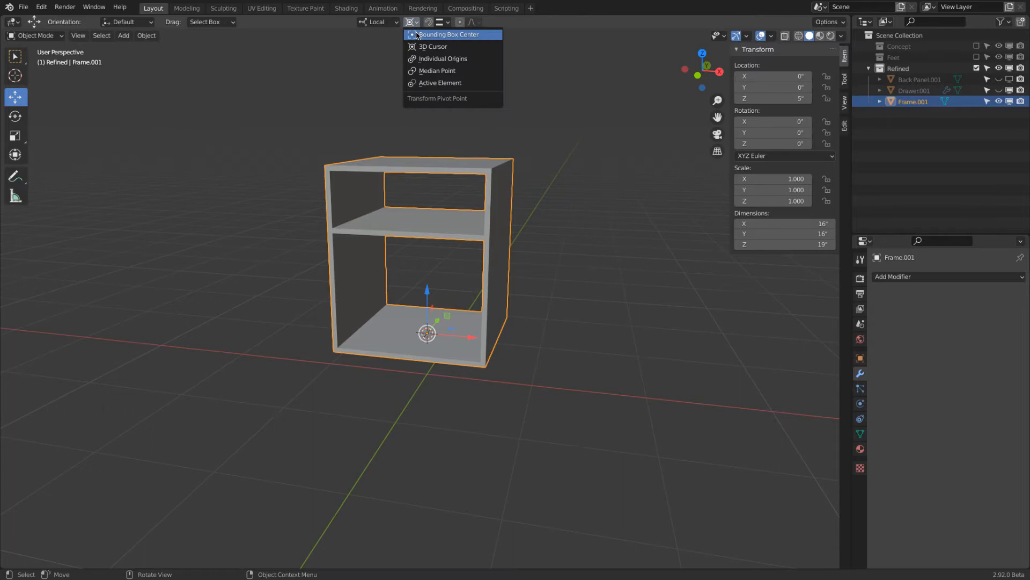
{"action": "left_click", "coordinate": [424, 34]}
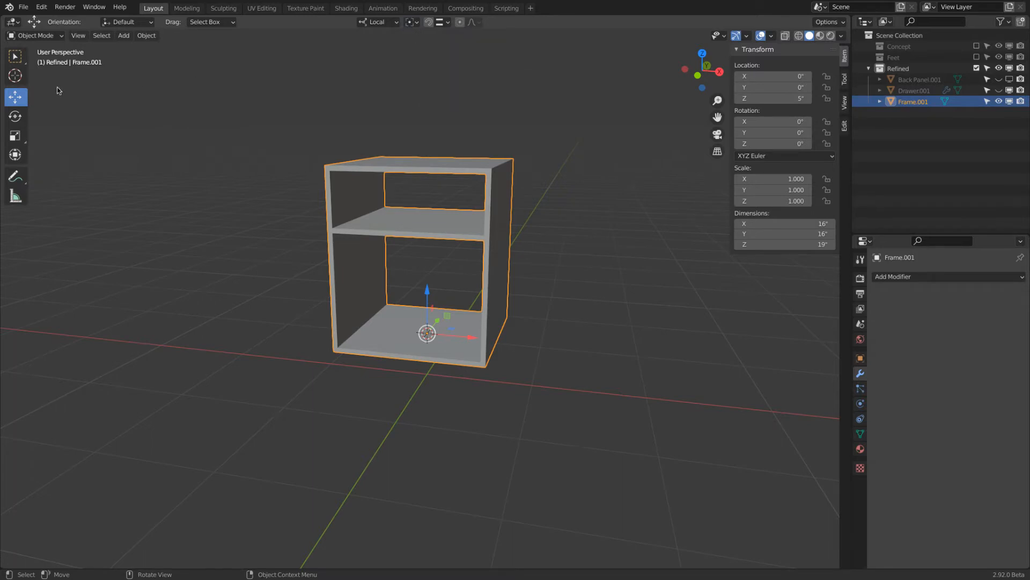
{"action": "key", "text": "shift+s"}
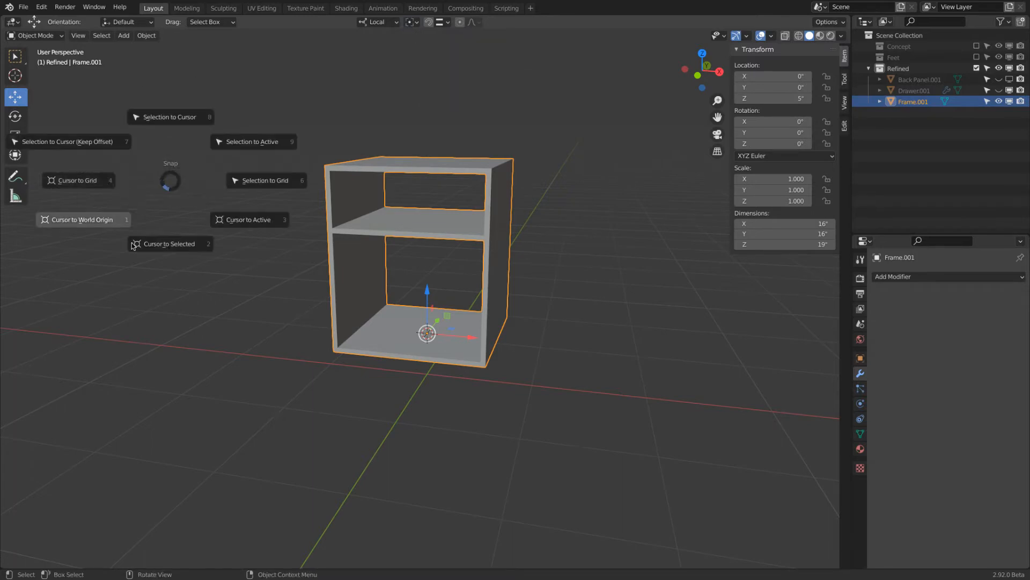
{"action": "left_click", "coordinate": [94, 220]}
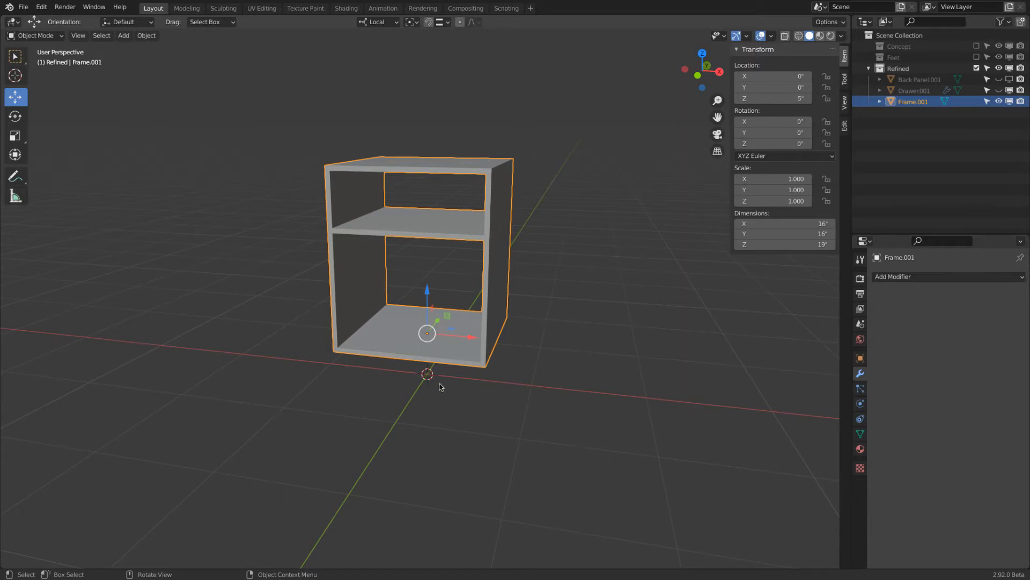
Separate the upper face of the frame's bottom board into its own object in Edit Mode, and return to Object Mode.
{"action": "left_click", "coordinate": [47, 36]}
{"action": "left_click", "coordinate": [54, 59]}
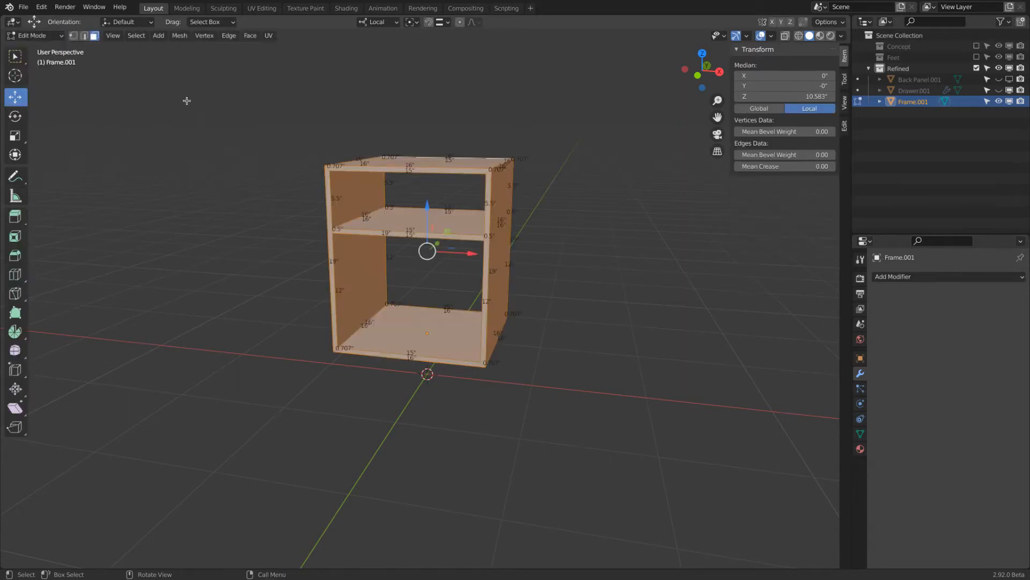
{"action": "left_click", "coordinate": [422, 333]}
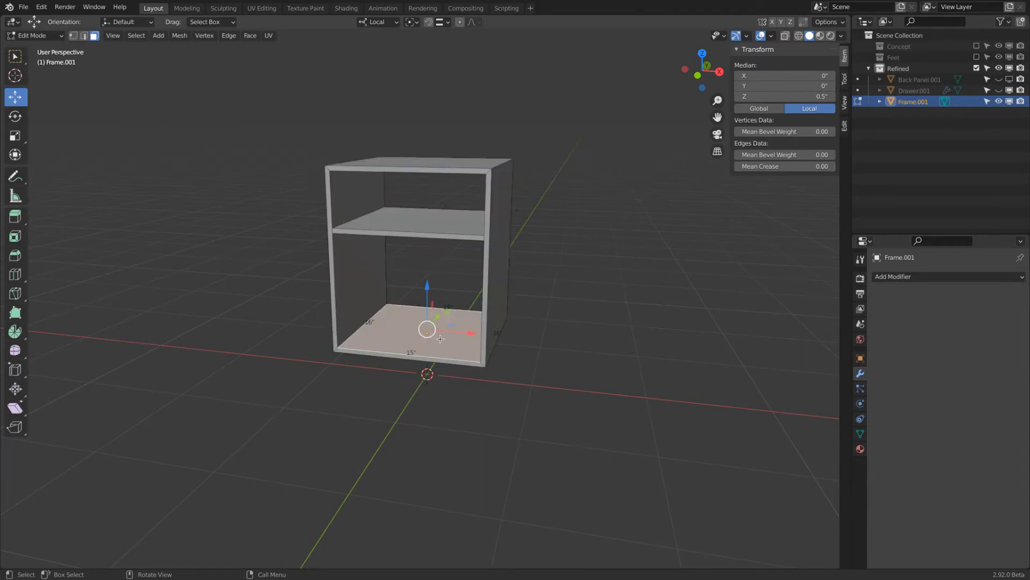
{"action": "mouse_move", "coordinate": [283, 276]}
{"action": "middle_mouse_down"}
{"action": "mouse_move", "coordinate": [297, 269]}
{"action": "mouse_move", "coordinate": [292, 237]}
{"action": "mouse_move", "coordinate": [287, 268]}
{"action": "middle_mouse_up"}
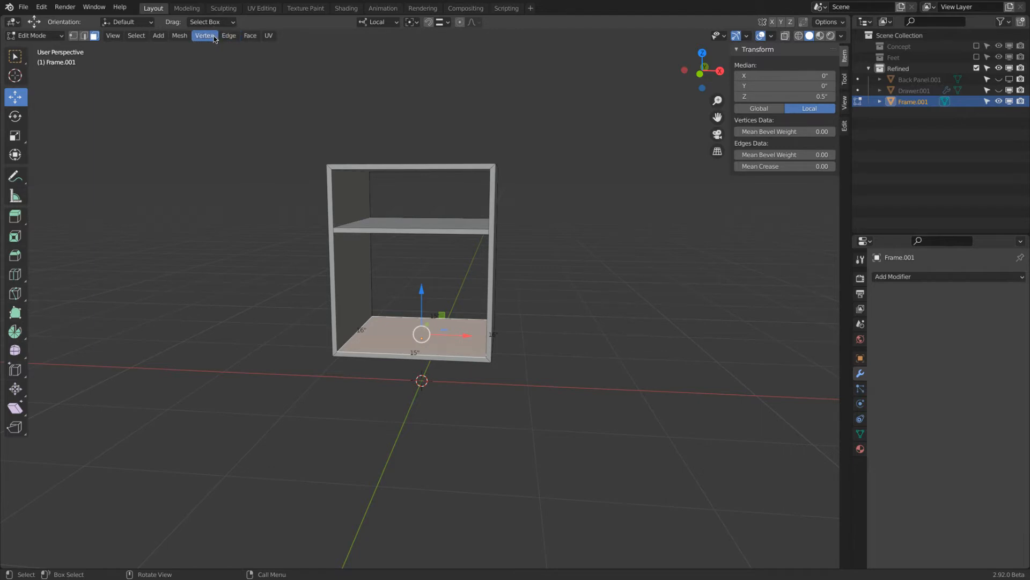
{"action": "left_click", "coordinate": [181, 36]}
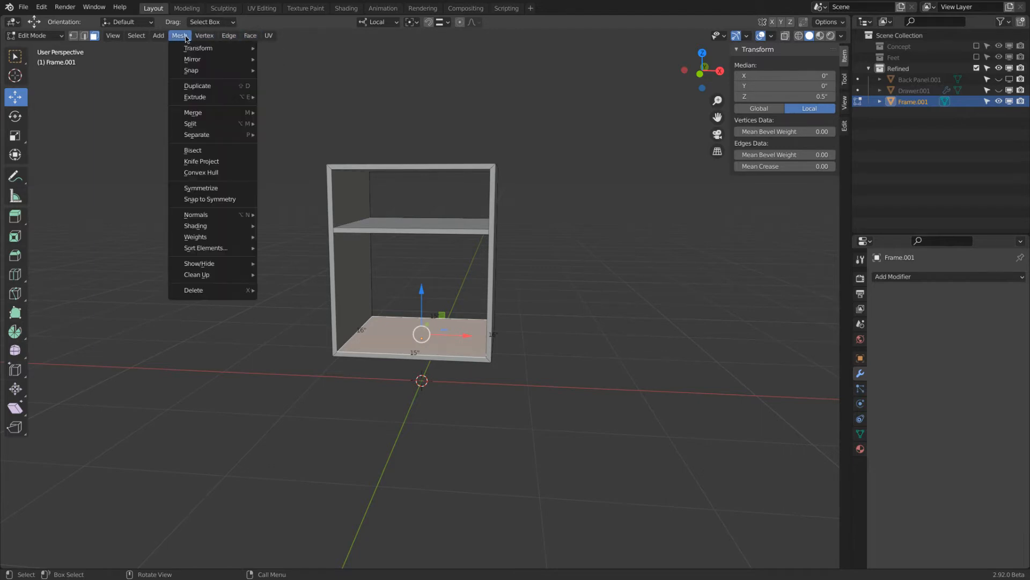
{"action": "mouse_move", "coordinate": [205, 141]}
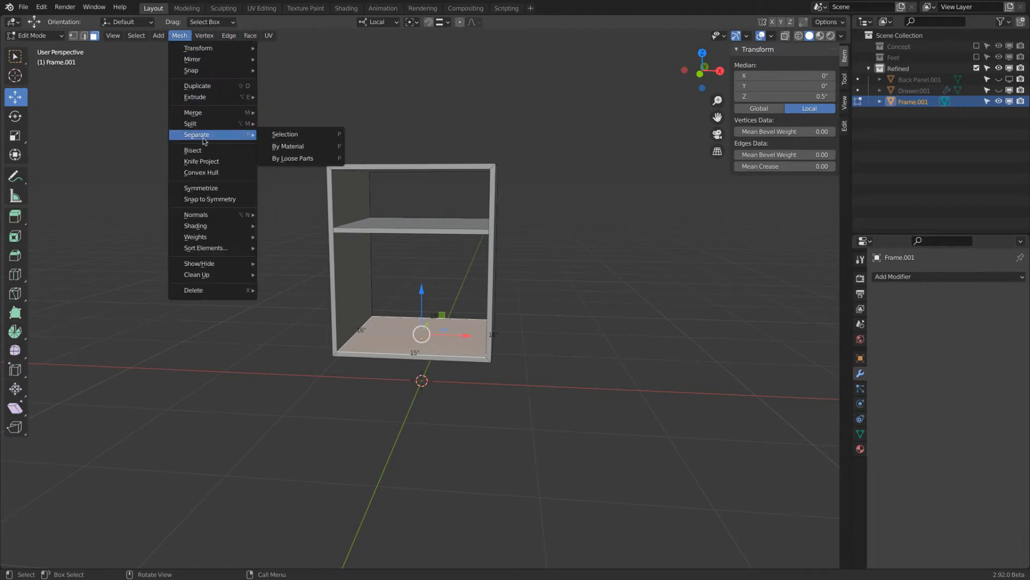
{"action": "left_click", "coordinate": [317, 137]}
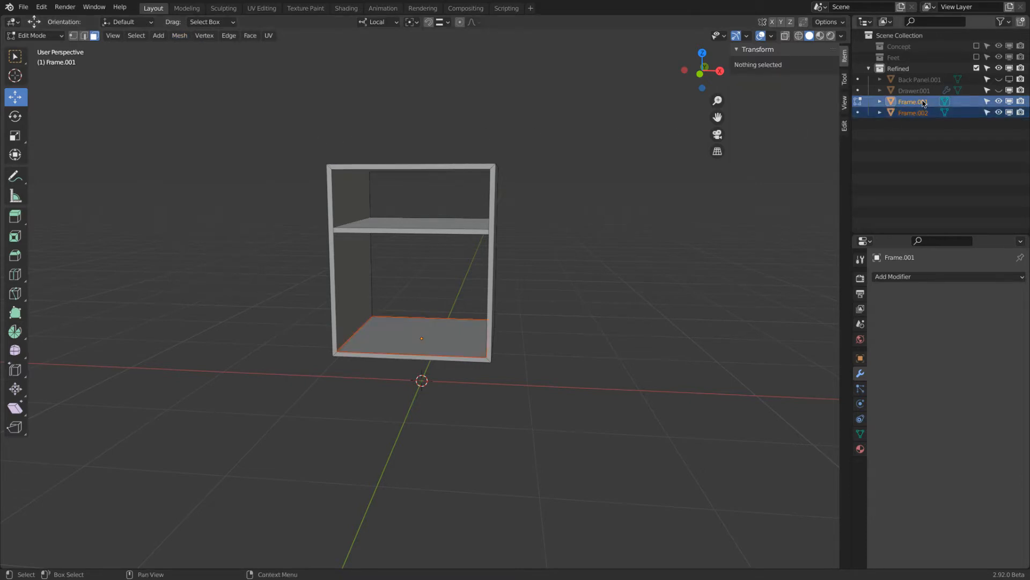
{"action": "left_click", "coordinate": [37, 35]}
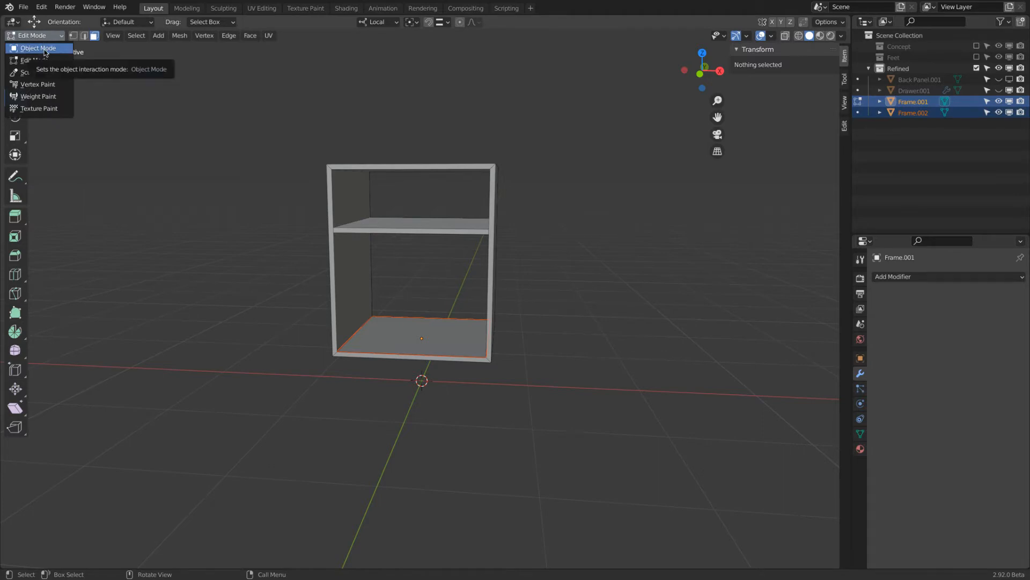
{"action": "left_click", "coordinate": [44, 51]}
Hide the remaining frame in the viewport and rename the separated face object Bottom Plate.
{"action": "left_click", "coordinate": [497, 179]}
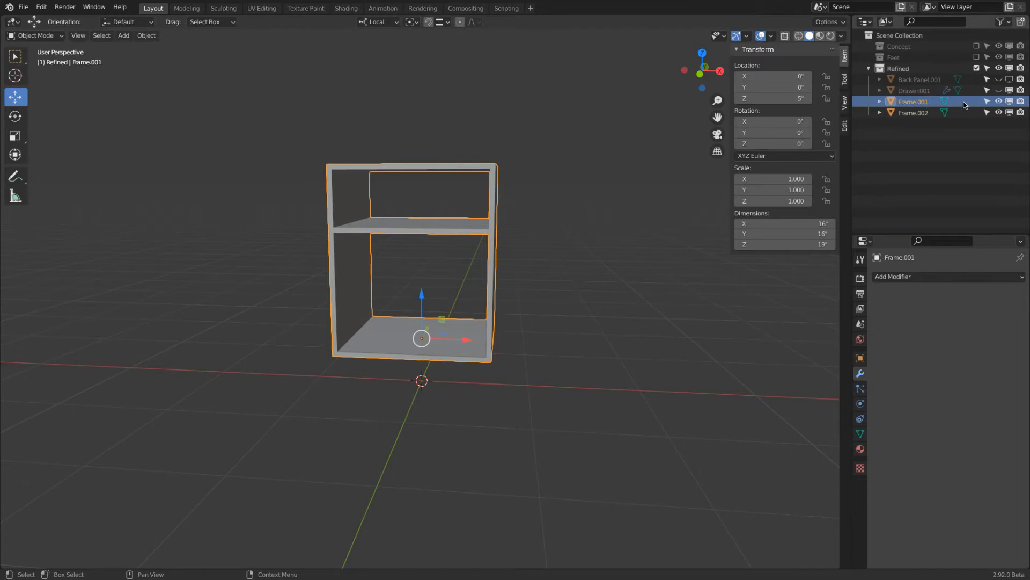
{"action": "left_click", "coordinate": [999, 101]}
{"action": "left_click", "coordinate": [913, 114]}
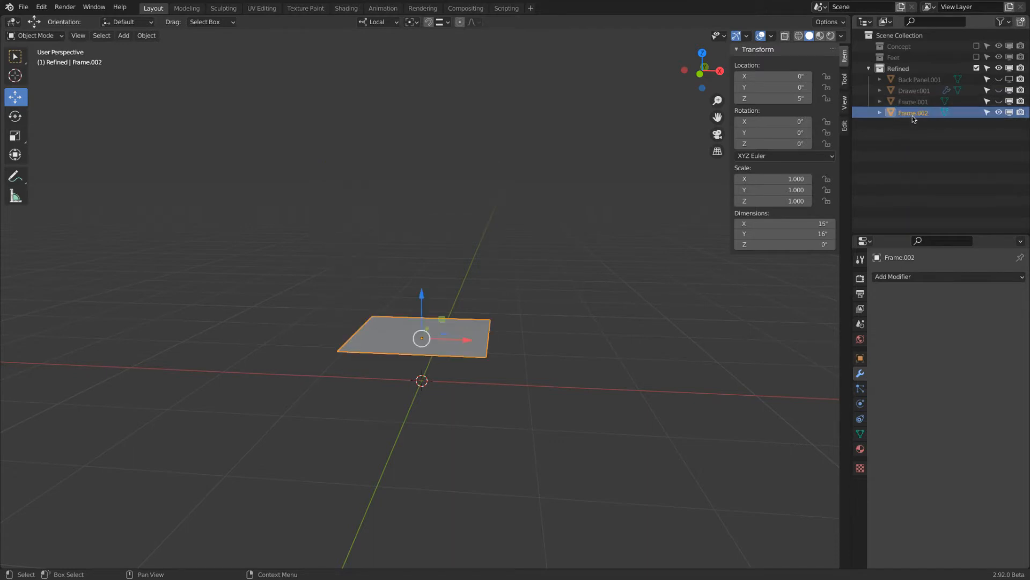
{"action": "double_click", "coordinate": [912, 113]}
{"action": "type", "text": "Bottom Plate"}
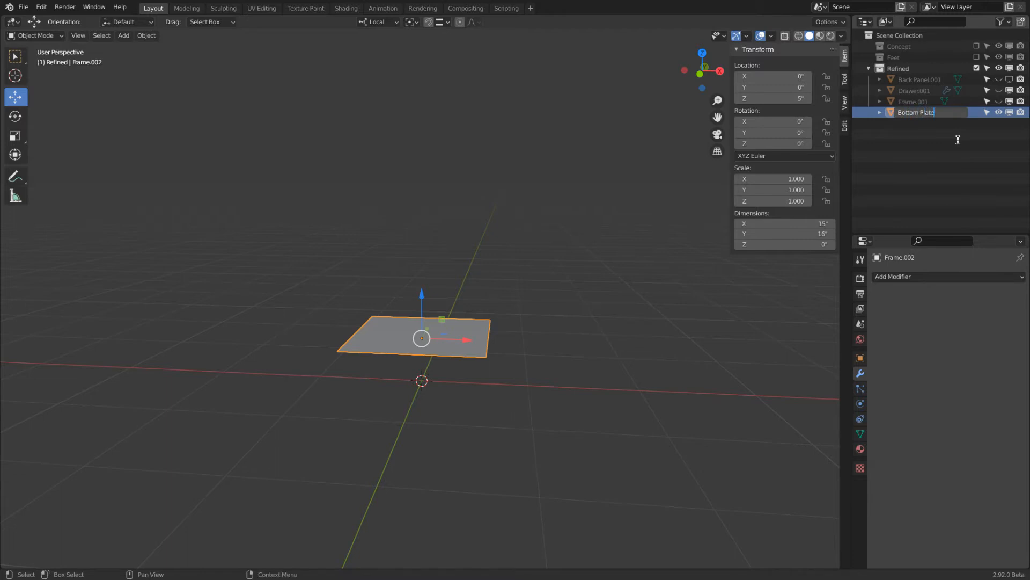
{"action": "key", "text": "Return"}
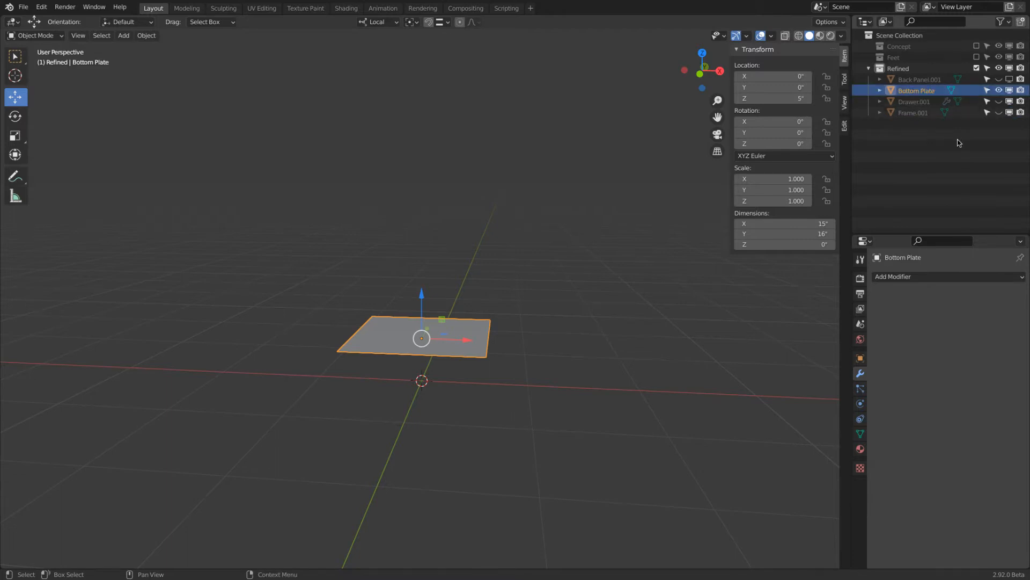
Hide the Bottom Plate and show the Frame.001 object in the viewport again.
{"action": "left_click", "coordinate": [1000, 80]}
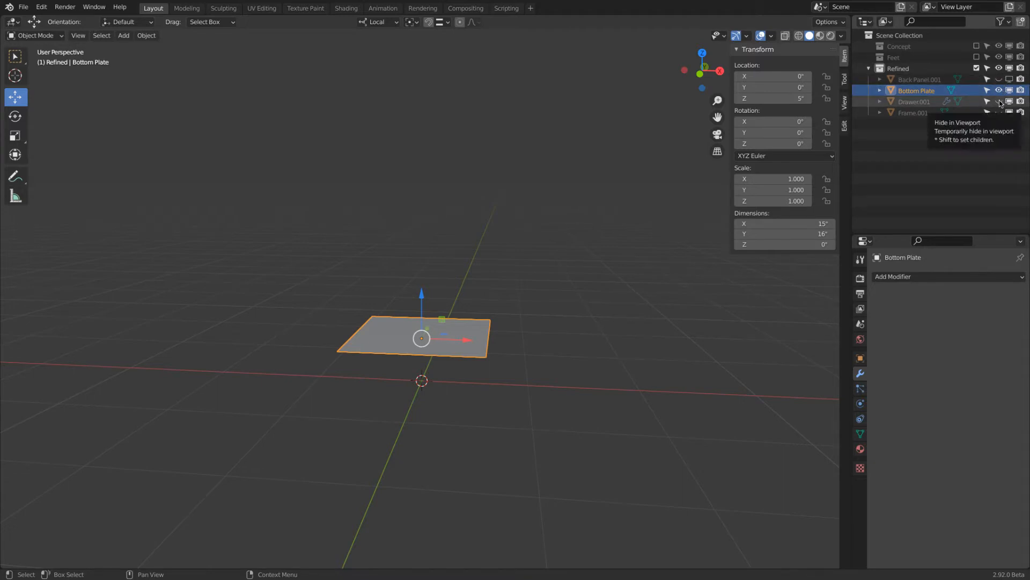
{"action": "left_click", "coordinate": [1000, 113]}
{"action": "left_click", "coordinate": [1000, 112]}
{"action": "left_click", "coordinate": [1000, 113]}
{"action": "left_click", "coordinate": [999, 112]}
{"action": "key", "text": "h"}
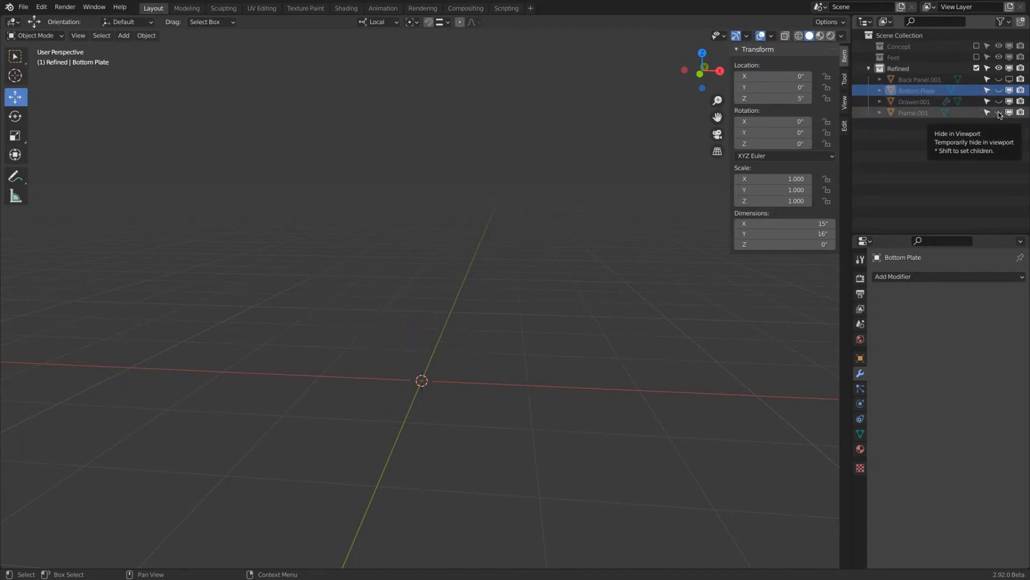
{"action": "left_click", "coordinate": [999, 112]}
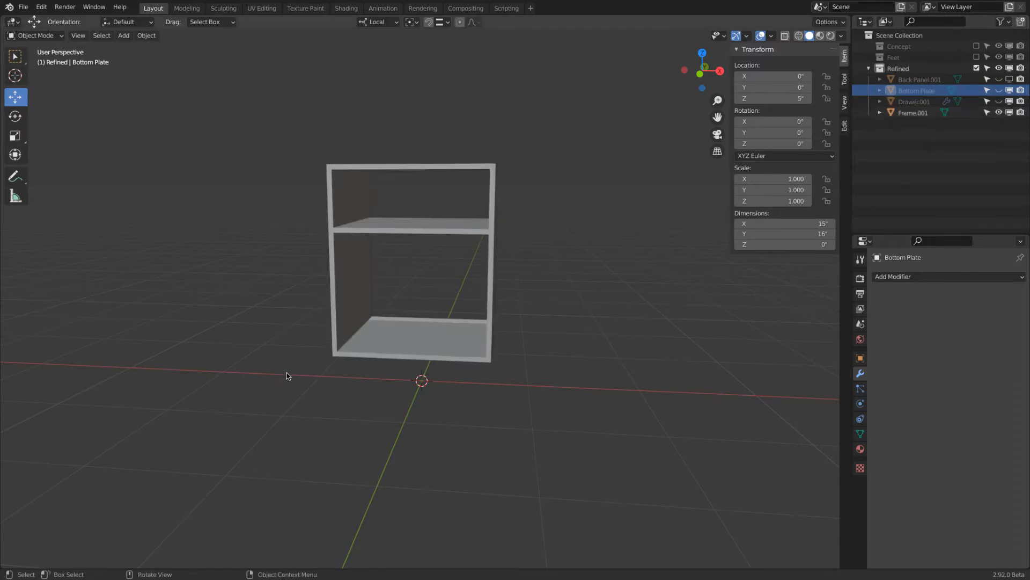
Hide the frame, show the Bottom Plate in the viewport again, and select it.
{"action": "mouse_move", "coordinate": [384, 345]}
{"action": "middle_mouse_down"}
{"action": "mouse_move", "coordinate": [420, 334]}
{"action": "mouse_move", "coordinate": [407, 322]}
{"action": "mouse_move", "coordinate": [352, 336]}
{"action": "mouse_move", "coordinate": [354, 360]}
{"action": "mouse_move", "coordinate": [364, 338]}
{"action": "mouse_move", "coordinate": [394, 333]}
{"action": "middle_mouse_up"}
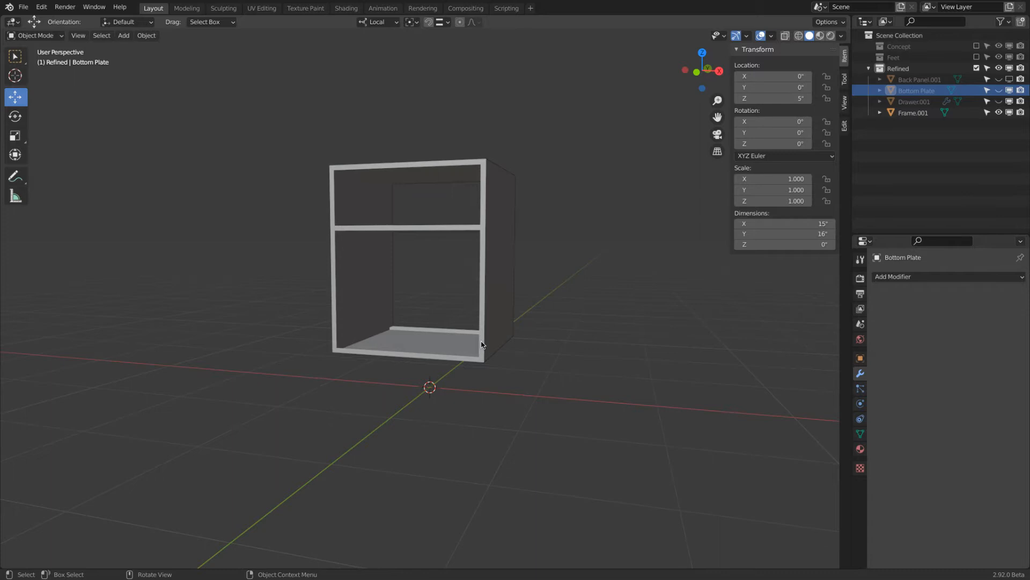
{"action": "left_click", "coordinate": [999, 112]}
{"action": "left_click", "coordinate": [999, 90]}
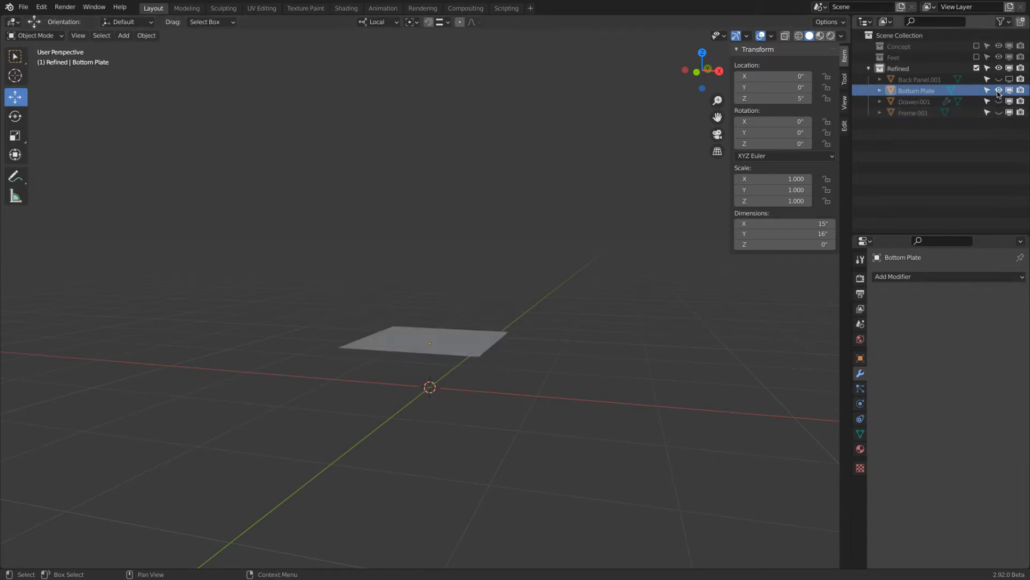
{"action": "left_click", "coordinate": [442, 343]}
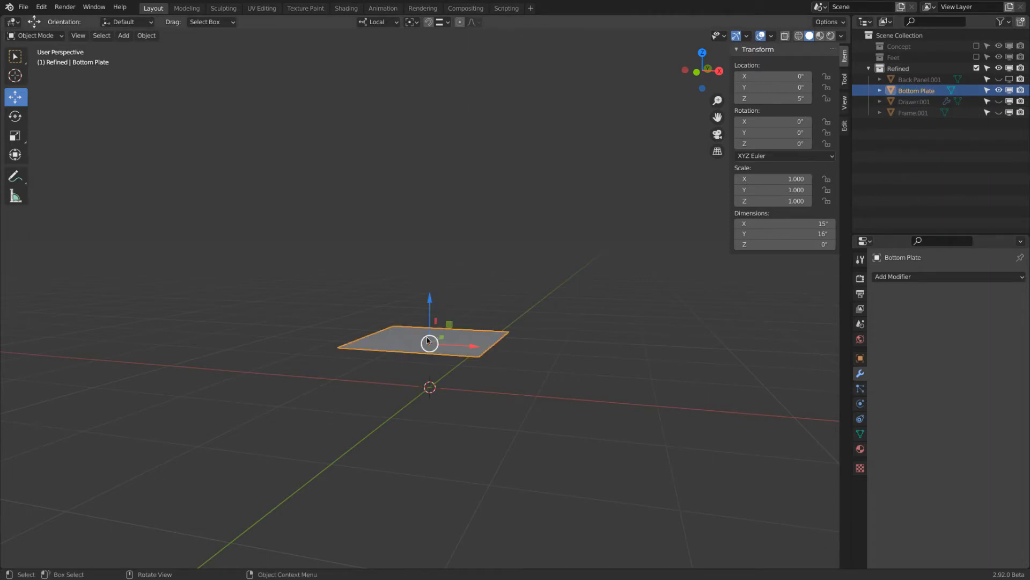
Add a Solidify modifier to the Bottom Plate with a thickness of 0.5" and Complex mode.
{"action": "left_click", "coordinate": [920, 279]}
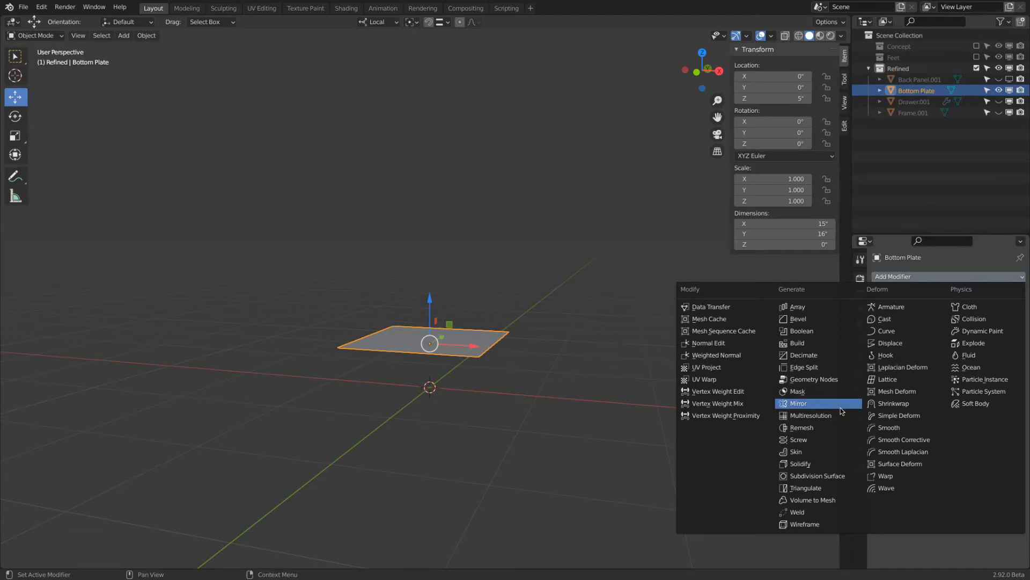
{"action": "left_click", "coordinate": [821, 466]}
{"action": "left_click", "coordinate": [958, 324]}
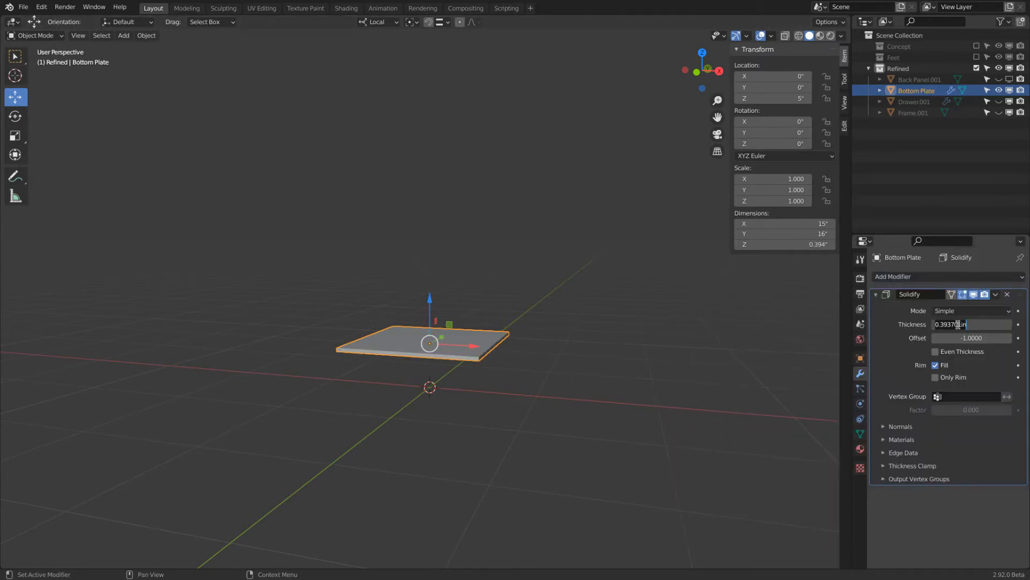
{"action": "type", "text": "0.5"}
{"action": "key", "text": "Return"}
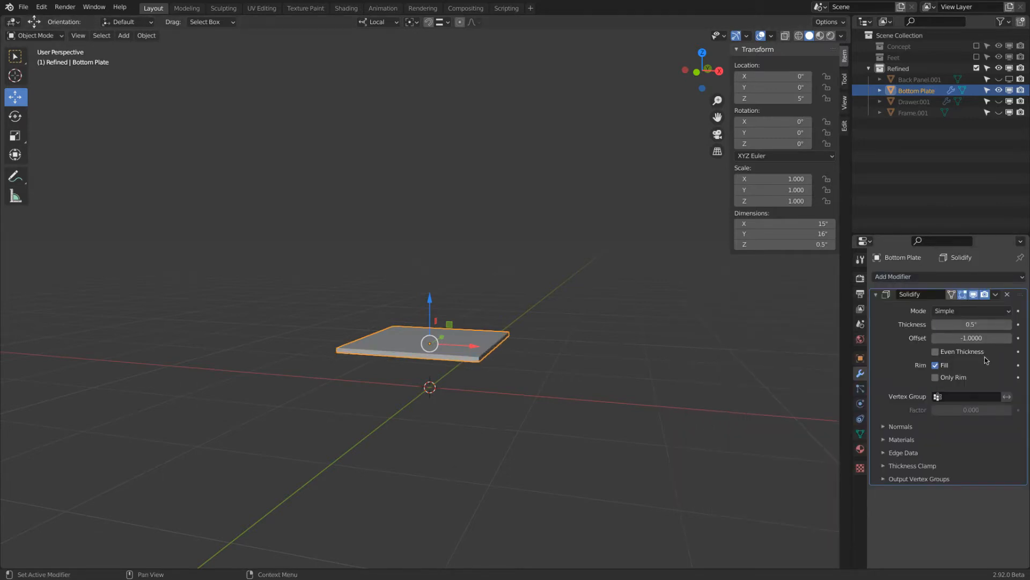
{"action": "left_click", "coordinate": [969, 317]}
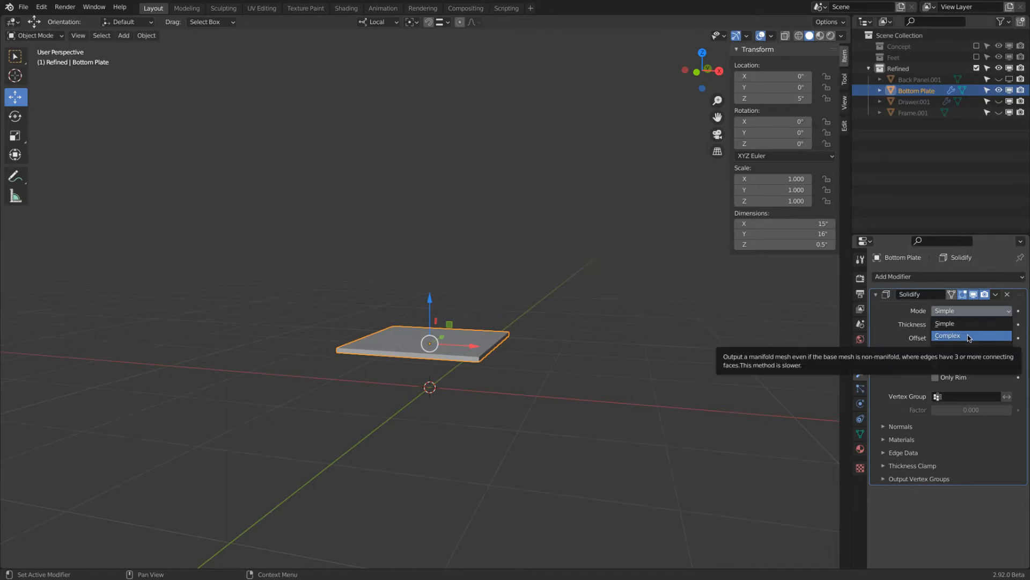
{"action": "left_click", "coordinate": [969, 337]}
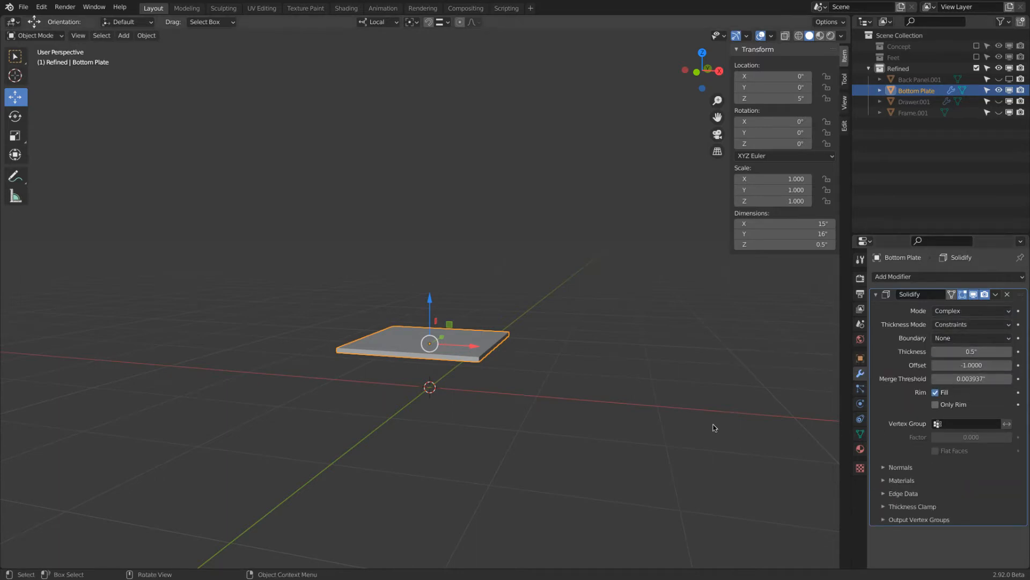
Hide the thickened Bottom Plate and bring Frame.001 back into the viewport.
{"action": "left_click", "coordinate": [999, 91]}
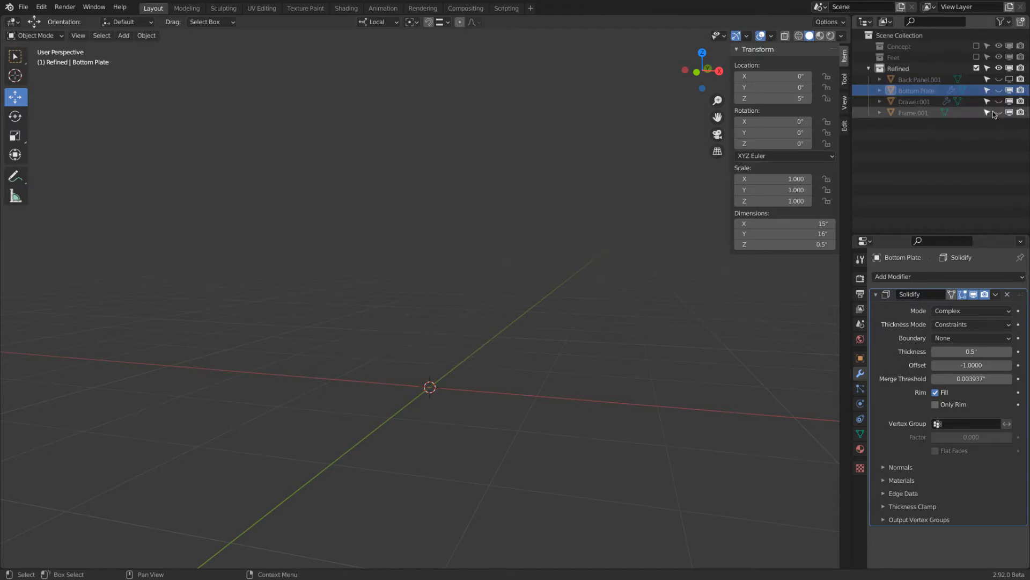
{"action": "left_click", "coordinate": [1000, 113]}
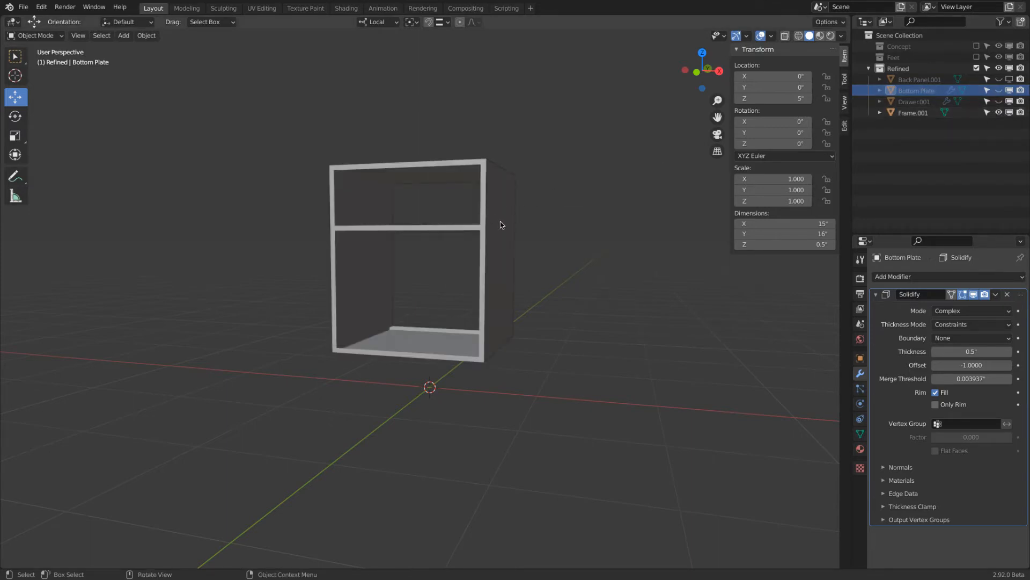
{"action": "mouse_move", "coordinate": [354, 203]}
{"action": "middle_mouse_down"}
{"action": "mouse_move", "coordinate": [416, 219]}
{"action": "mouse_move", "coordinate": [334, 206]}
{"action": "middle_mouse_up"}
Separate the frame's outer top face into its own object in Edit Mode, and return to Object Mode.
{"action": "left_click", "coordinate": [369, 168]}
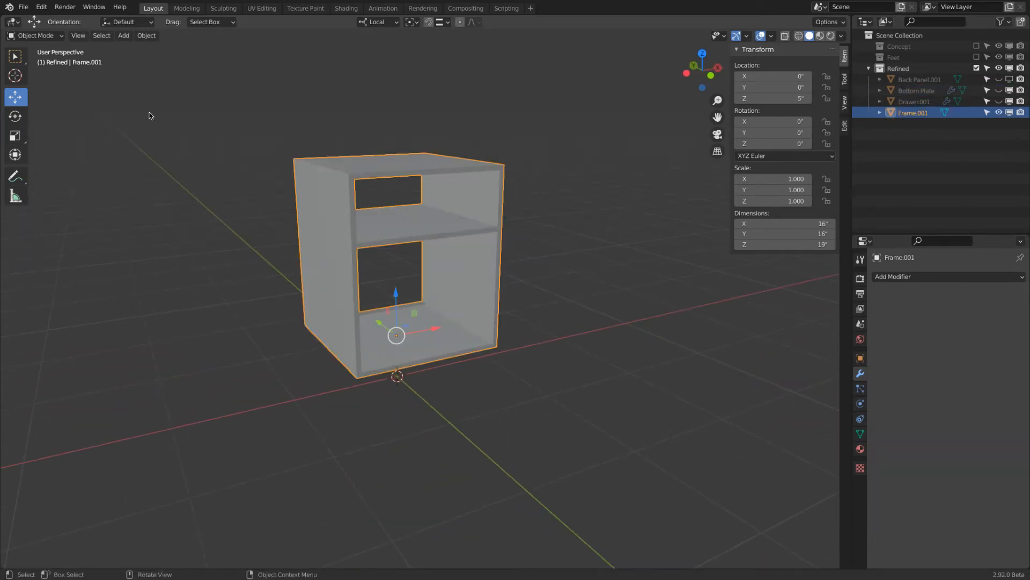
{"action": "left_click", "coordinate": [62, 41]}
{"action": "left_click", "coordinate": [39, 66]}
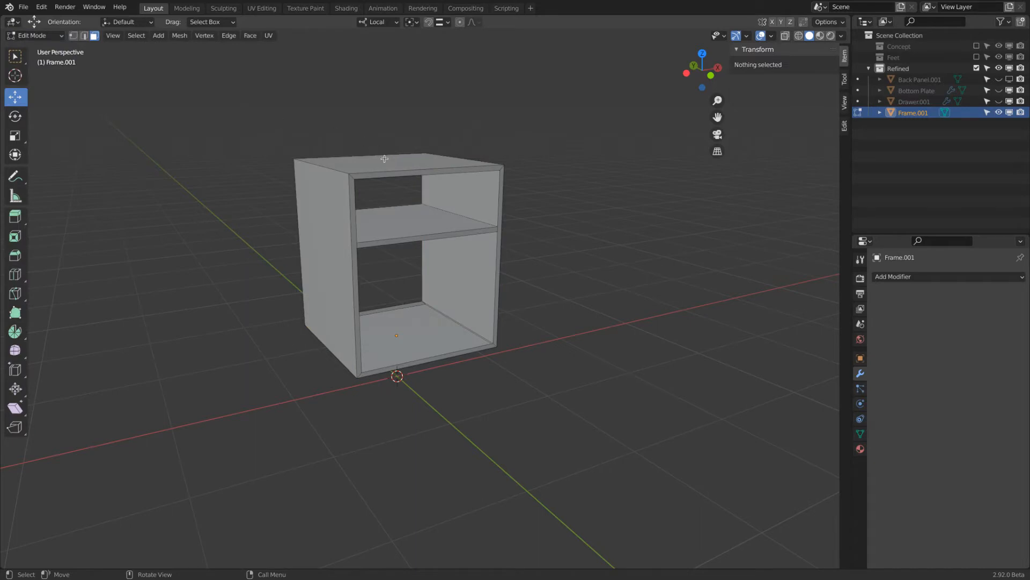
{"action": "left_click", "coordinate": [382, 159]}
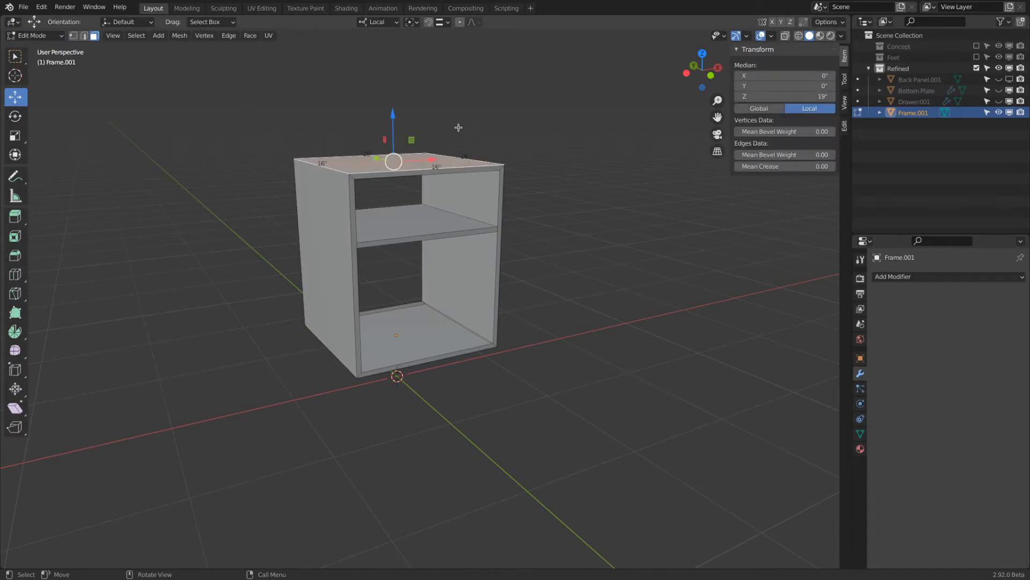
{"action": "left_click", "coordinate": [180, 37]}
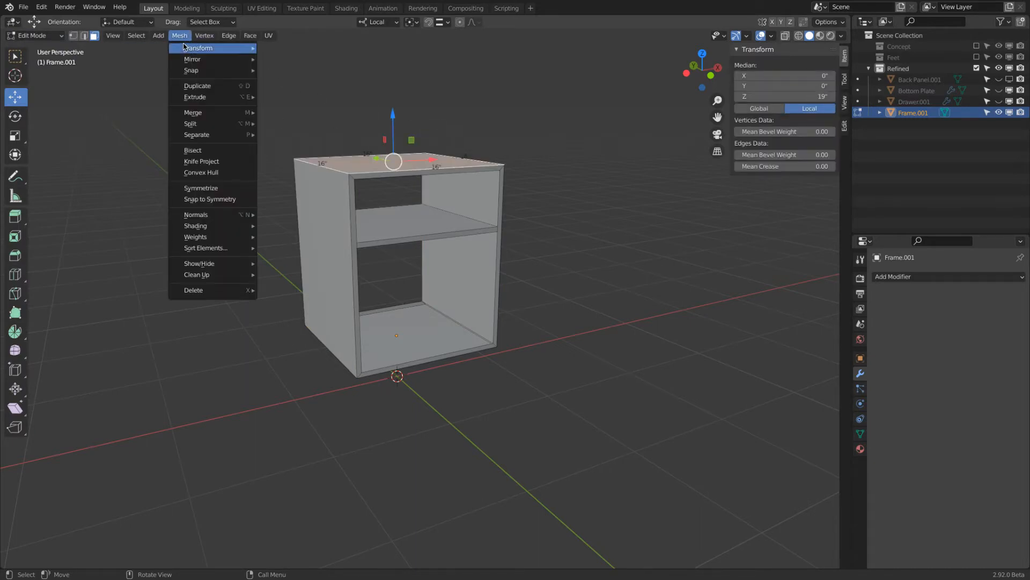
{"action": "mouse_move", "coordinate": [194, 113]}
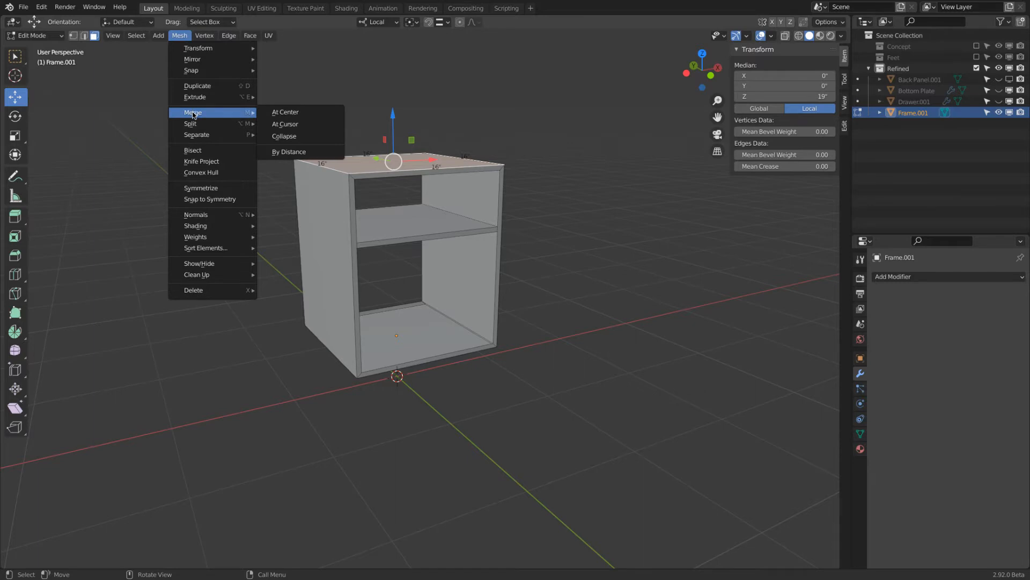
{"action": "mouse_move", "coordinate": [196, 135]}
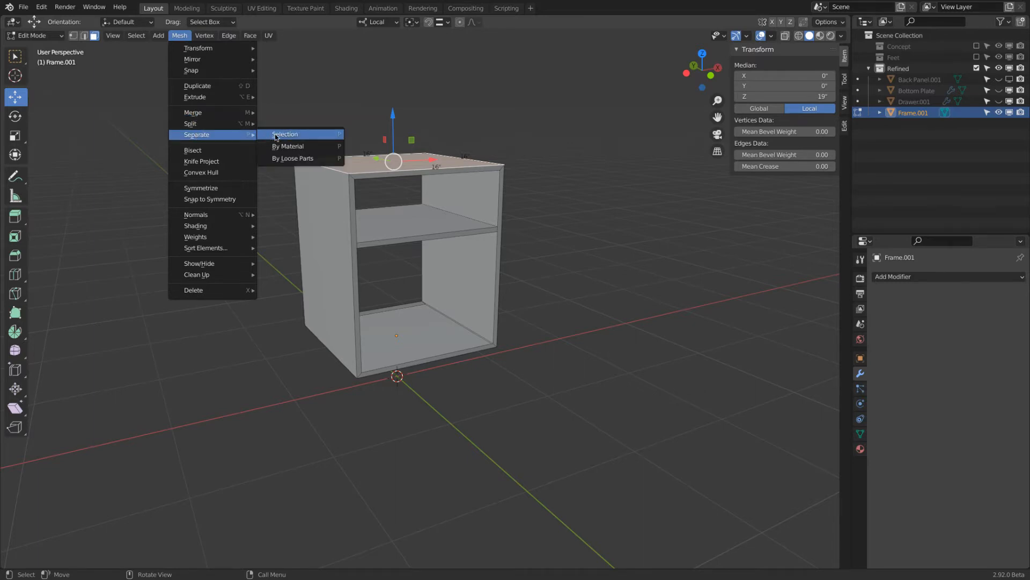
{"action": "left_click", "coordinate": [275, 134]}
{"action": "left_click", "coordinate": [62, 35]}
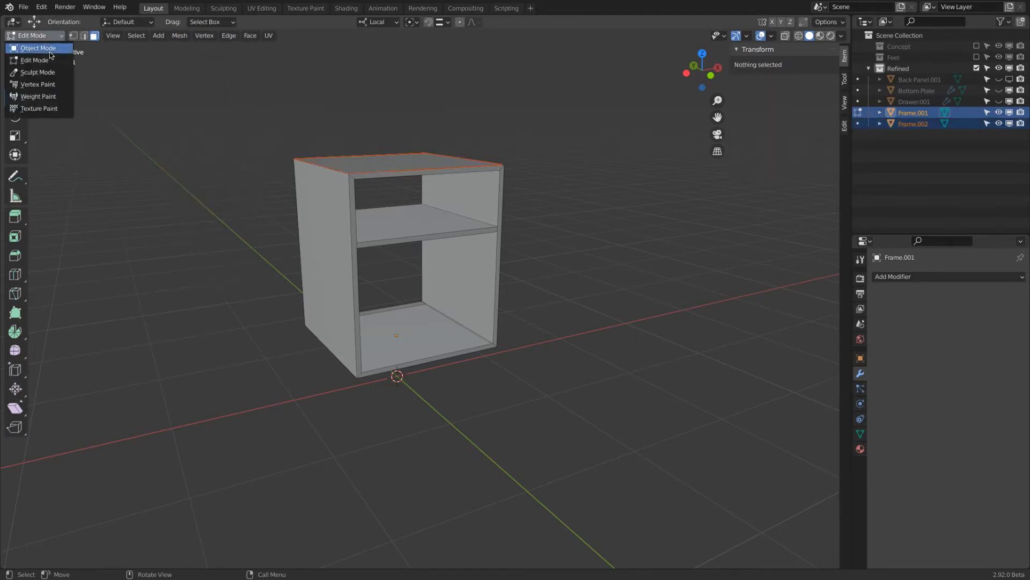
{"action": "left_click", "coordinate": [32, 51]}
Hide Frame.001 in the viewport and select the separated top face object.
{"action": "left_click", "coordinate": [348, 208]}
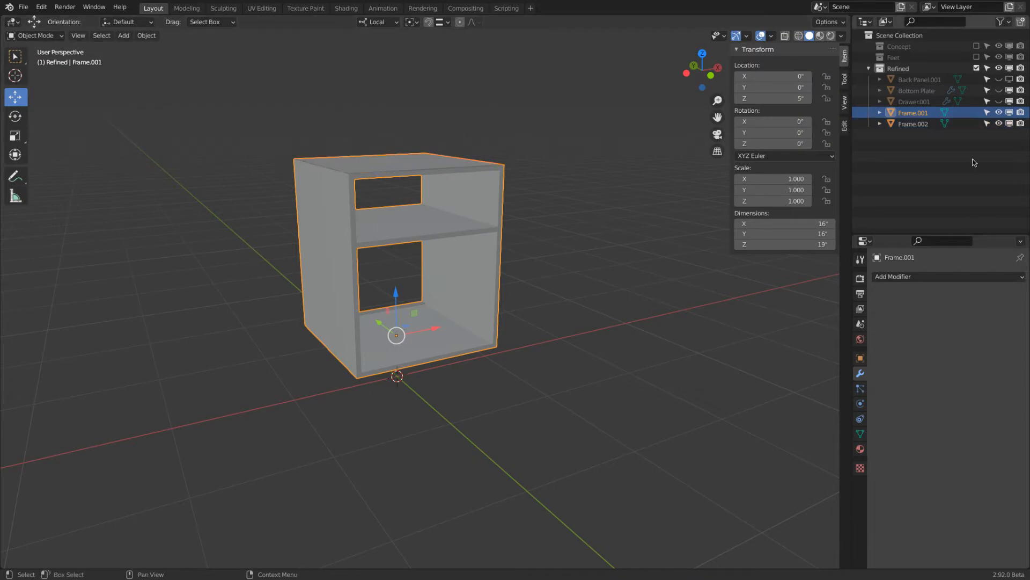
{"action": "left_click", "coordinate": [998, 112]}
{"action": "left_click", "coordinate": [424, 160]}
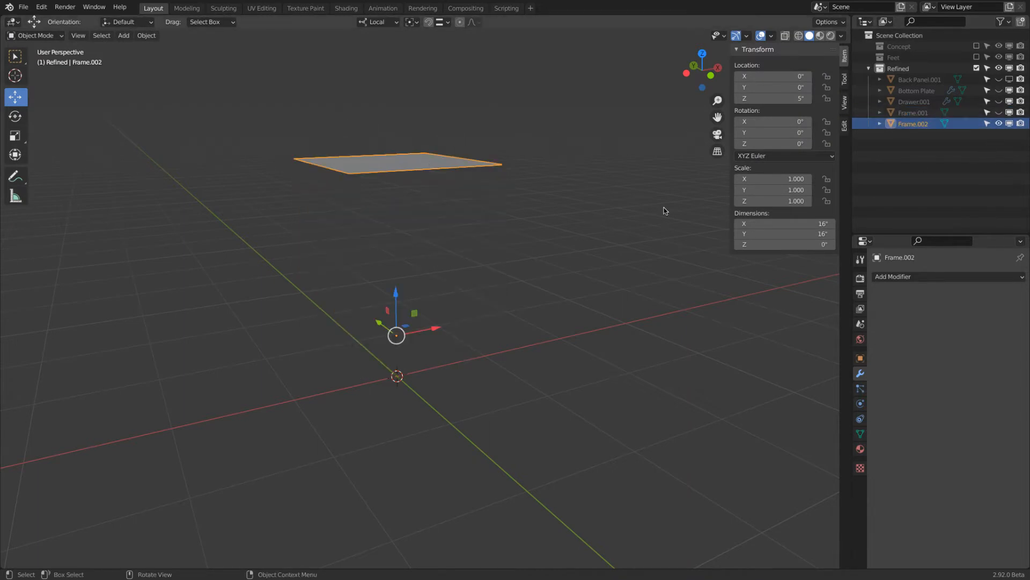
Give the separated top face a Solidify modifier with a thickness of 0.5" and Complex mode.
{"action": "left_click", "coordinate": [900, 278]}
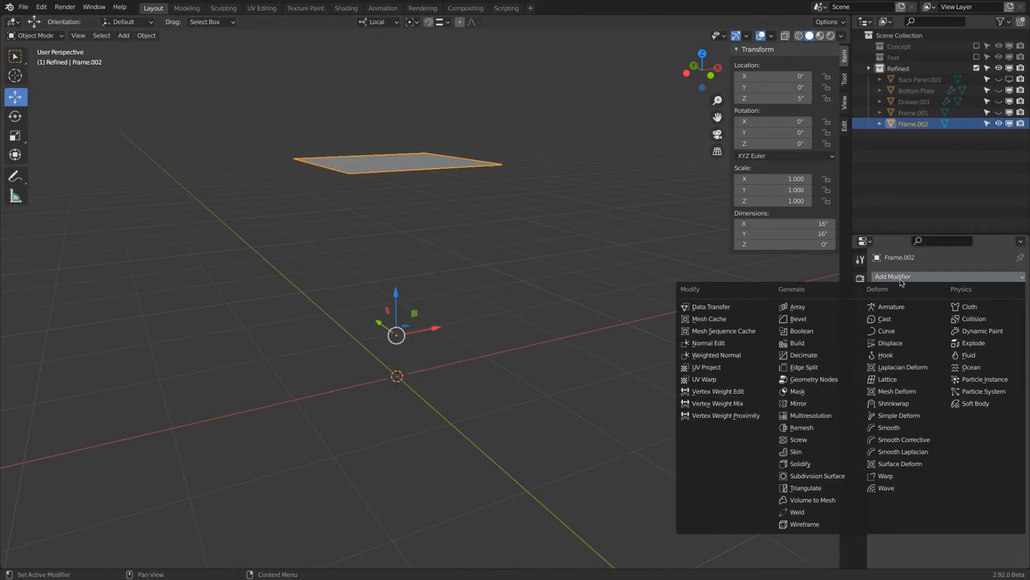
{"action": "left_click", "coordinate": [829, 463]}
{"action": "left_click", "coordinate": [965, 323]}
{"action": "type", "text": "0.5"}
{"action": "key", "text": "Return"}
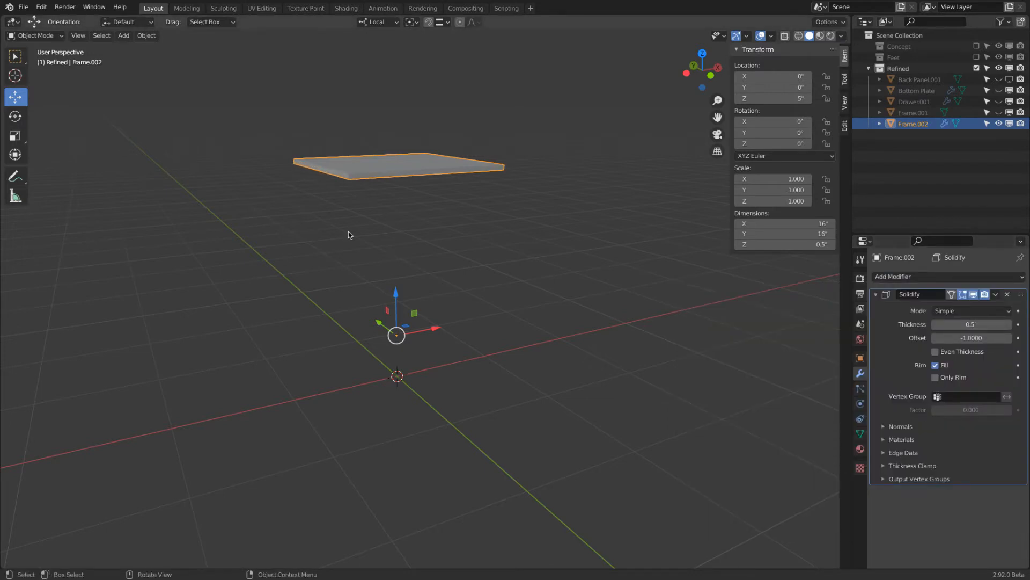
{"action": "left_click", "coordinate": [967, 312]}
{"action": "left_click", "coordinate": [968, 337]}
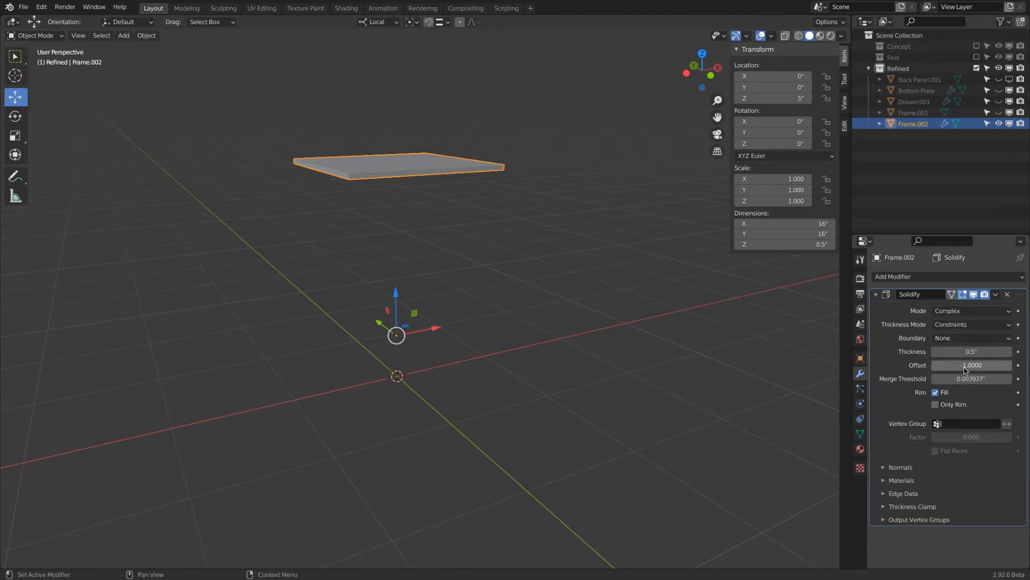
Try out other Solidify offset values on the top board, then restore the offset to -1.0000.
{"action": "left_click_drag", "start_coordinate": [967, 365], "coordinate": [1029, 358]}
{"action": "left_click_drag", "start_coordinate": [526, 379], "coordinate": [934, 367]}
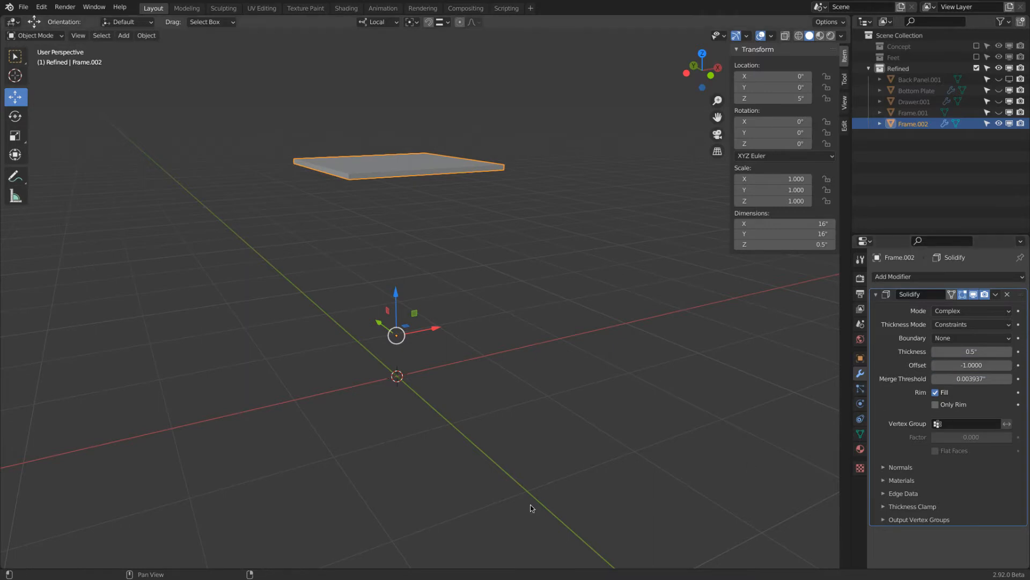
{"action": "middle_click_drag", "start_coordinate": [471, 347], "coordinate": [434, 380]}
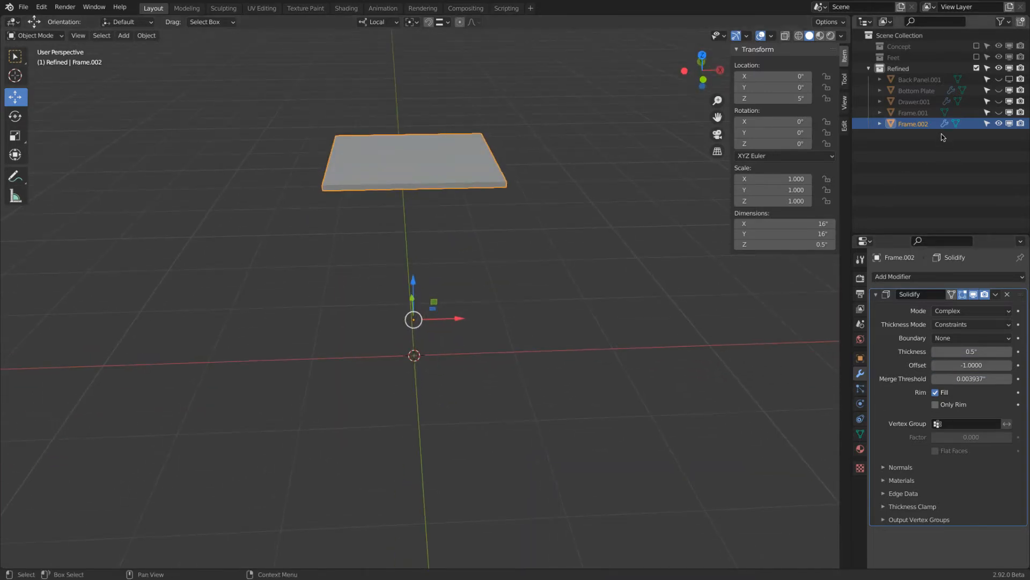
Rename the Frame.002 object as Top Plate.
{"action": "double_click", "coordinate": [919, 123]}
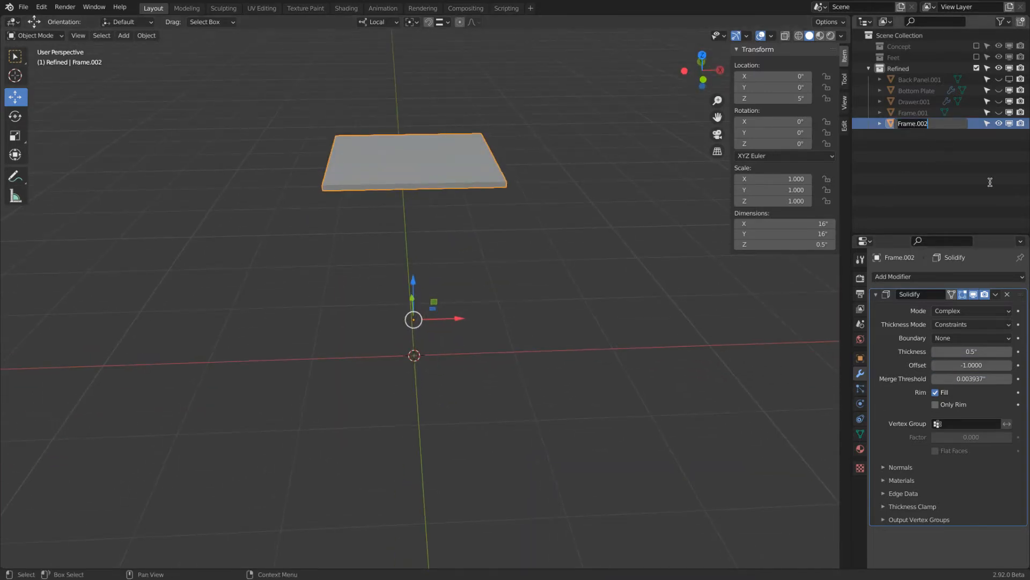
{"action": "type", "text": "Top Plate"}
{"action": "key", "text": "Return"}
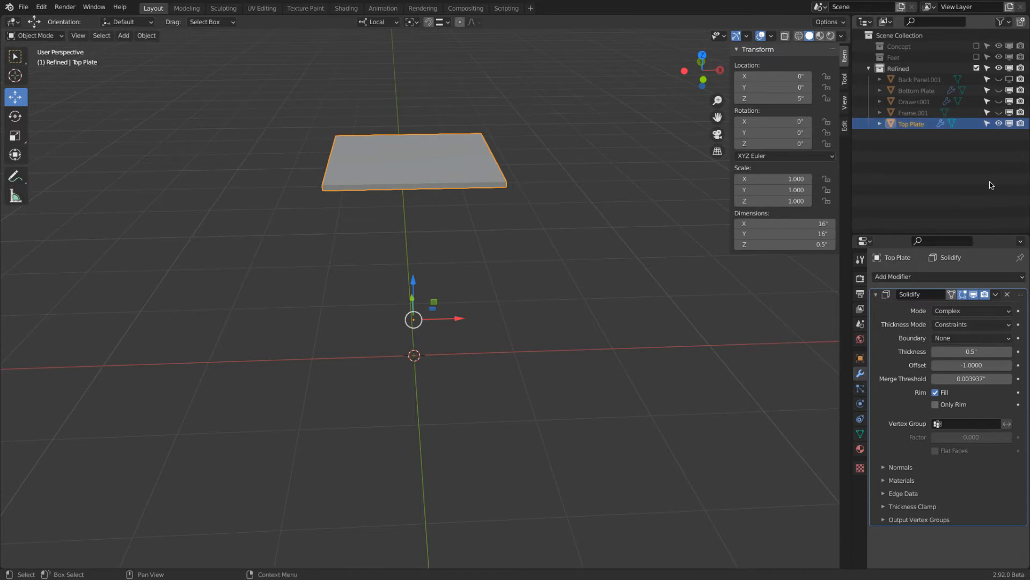
Hide the Top Plate and show the remaining Frame.001 in the viewport again.
{"action": "left_click", "coordinate": [999, 123]}
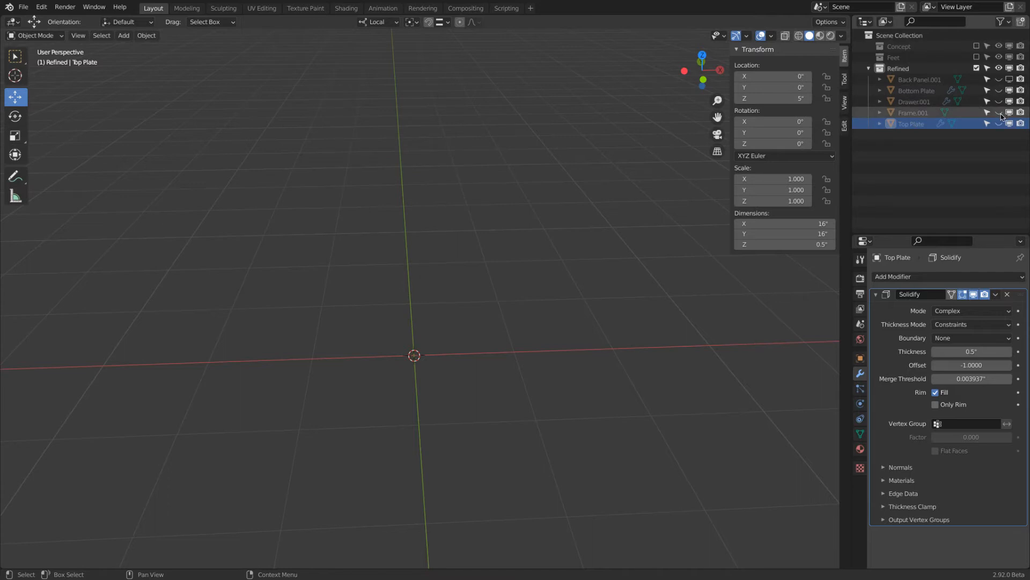
{"action": "left_click", "coordinate": [999, 112]}
{"action": "middle_click_drag", "start_coordinate": [587, 177], "coordinate": [454, 153]}
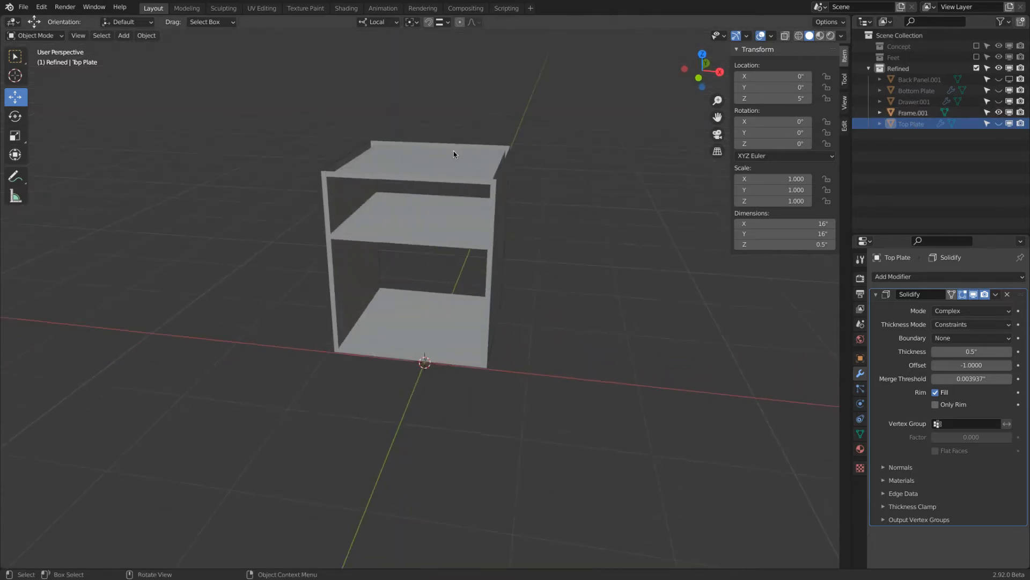
{"action": "middle_click_drag", "start_coordinate": [513, 138], "coordinate": [419, 124]}
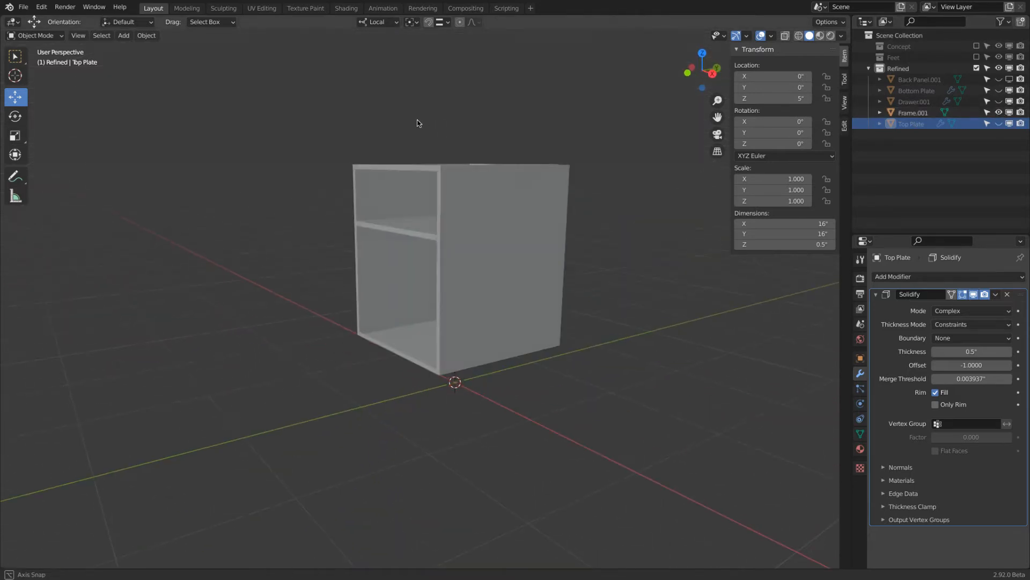
Separate the frame's outer side face on the positive X side into its own object, and return to Object Mode.
{"action": "left_click", "coordinate": [482, 215]}
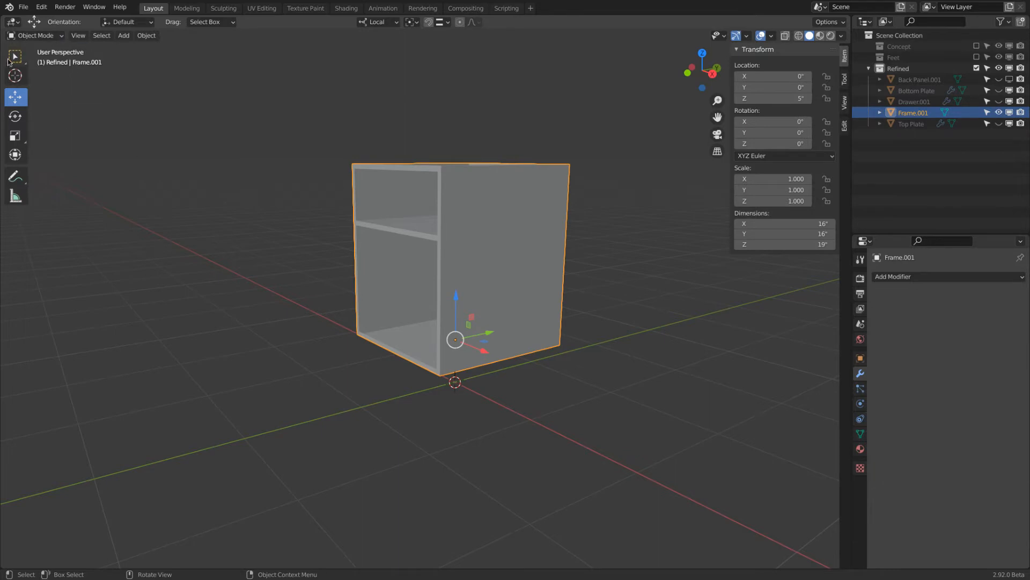
{"action": "left_click", "coordinate": [34, 36]}
{"action": "left_click", "coordinate": [35, 47]}
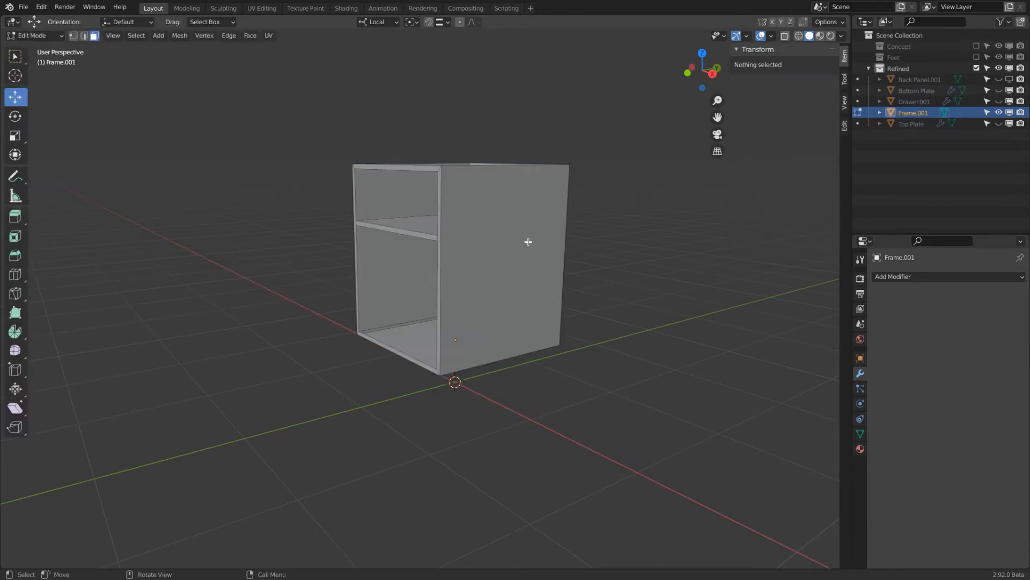
{"action": "left_click", "coordinate": [507, 239]}
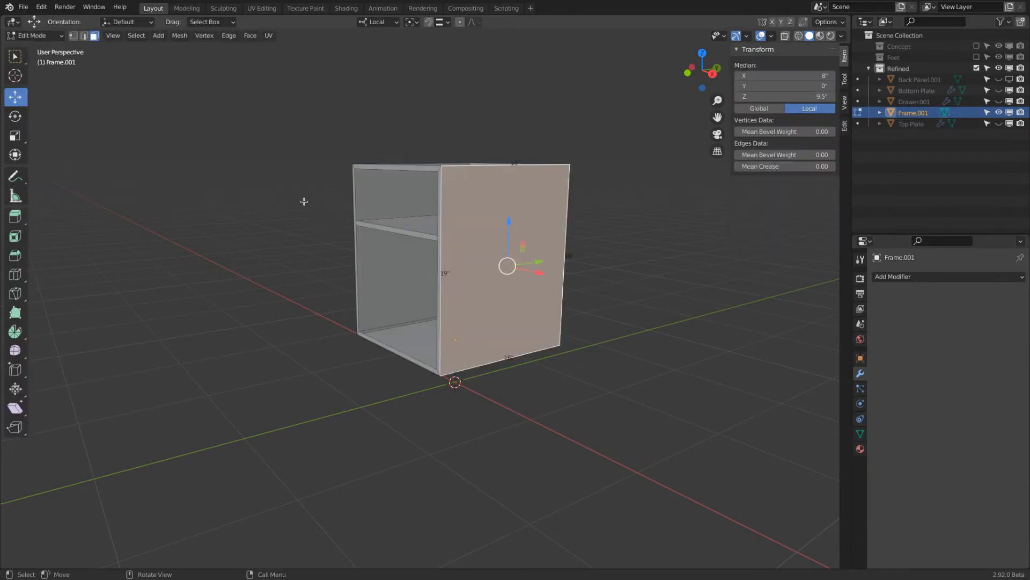
{"action": "left_click", "coordinate": [171, 36]}
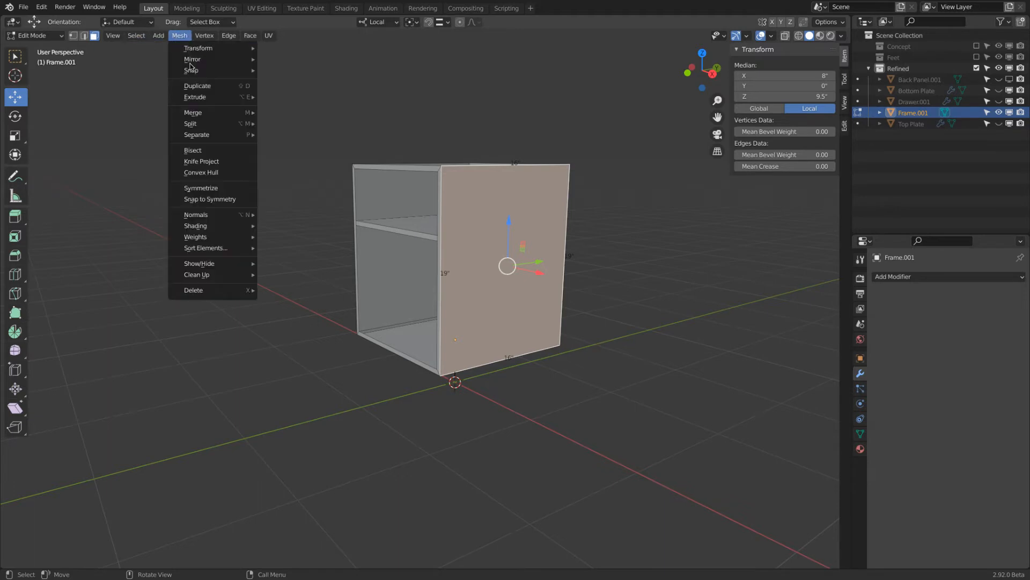
{"action": "mouse_move", "coordinate": [214, 131]}
{"action": "left_click", "coordinate": [276, 131]}
{"action": "left_click", "coordinate": [35, 35]}
{"action": "left_click", "coordinate": [32, 48]}
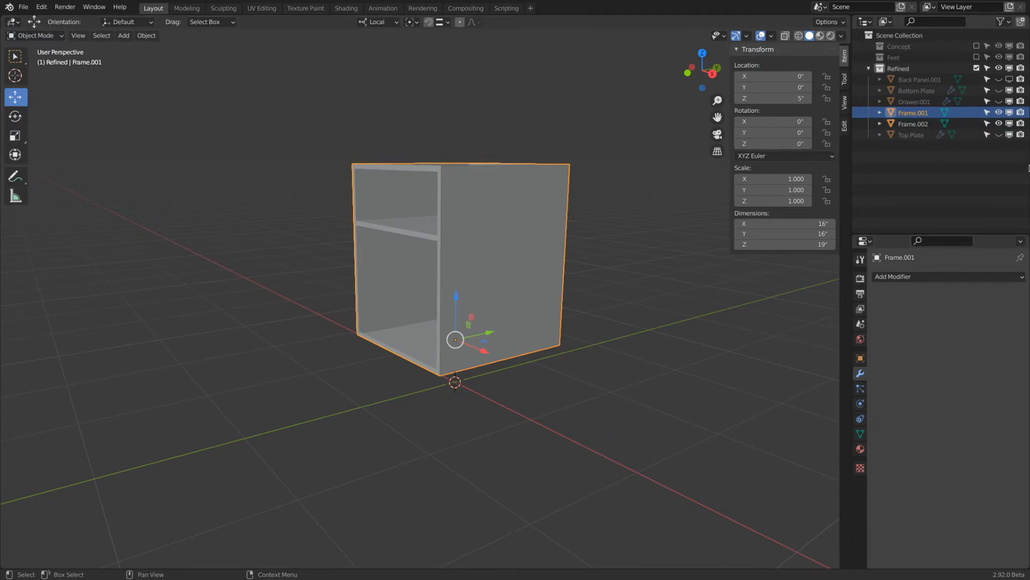
Hide Frame.001 in the viewport and select the separated side face object.
{"action": "left_click", "coordinate": [999, 112]}
{"action": "left_click", "coordinate": [533, 240]}
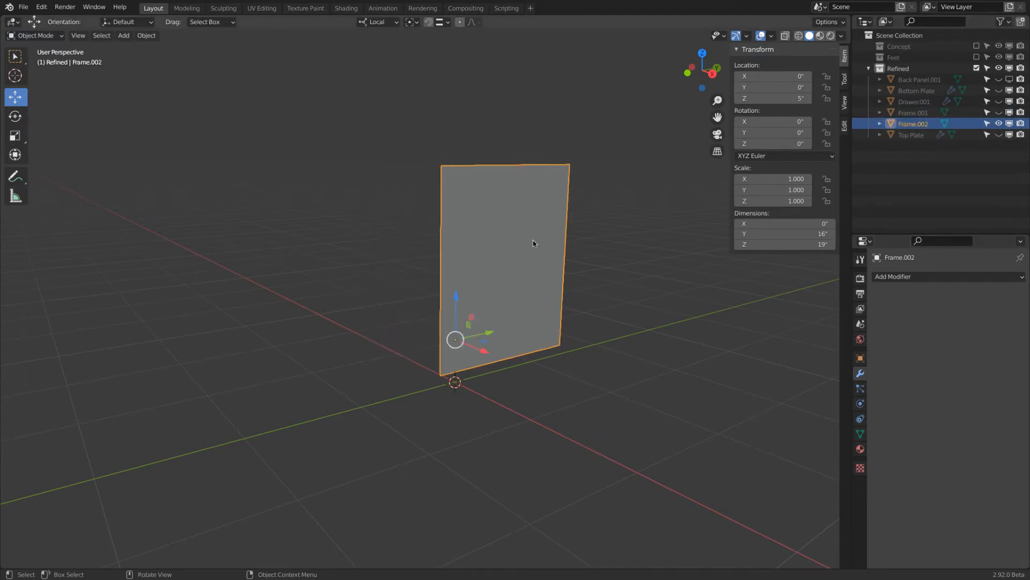
Add a Solidify modifier to the separated side face, using Complex mode and a thickness of 0.5".
{"action": "left_click", "coordinate": [924, 277]}
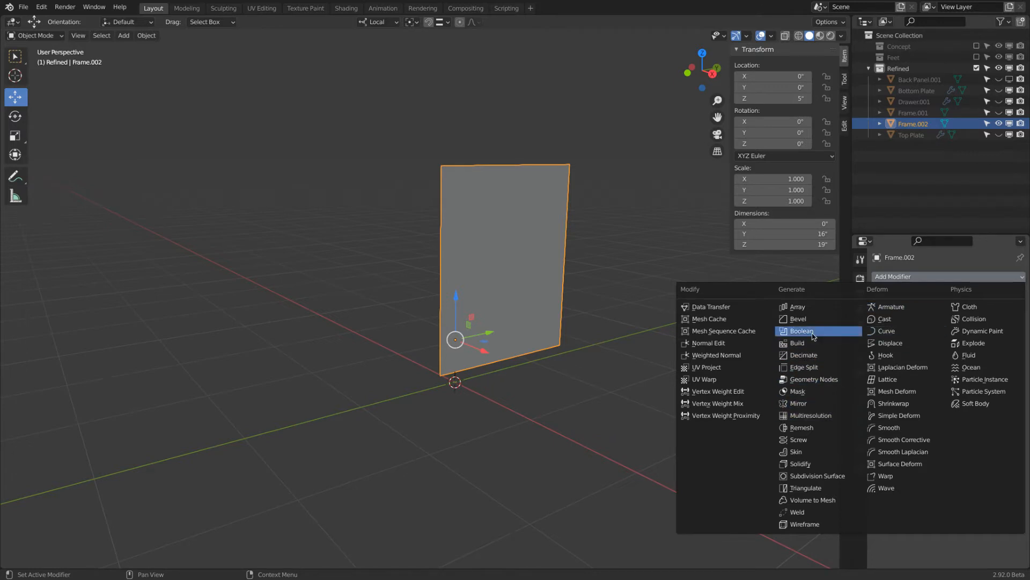
{"action": "left_click", "coordinate": [812, 465]}
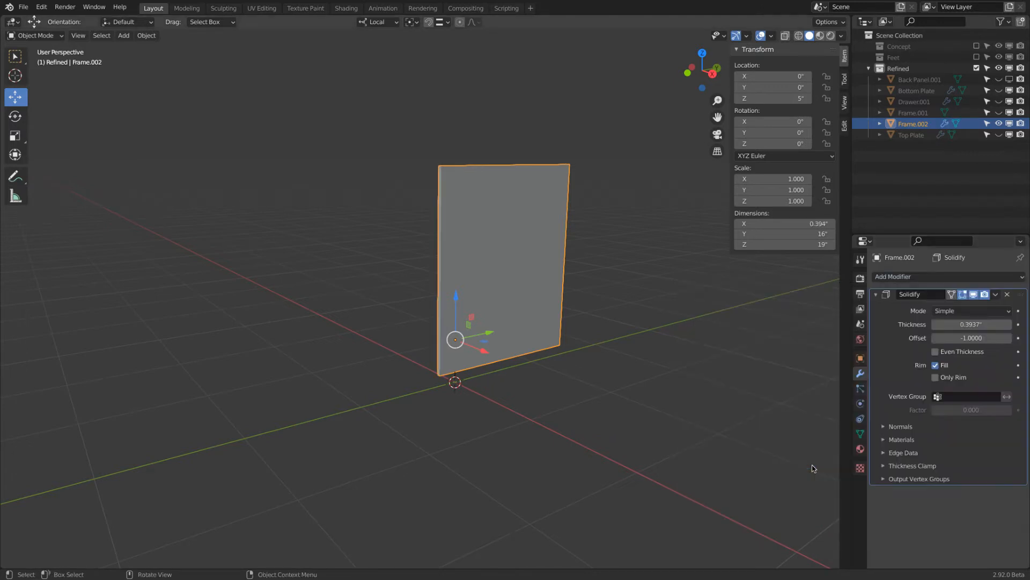
{"action": "left_click", "coordinate": [965, 311]}
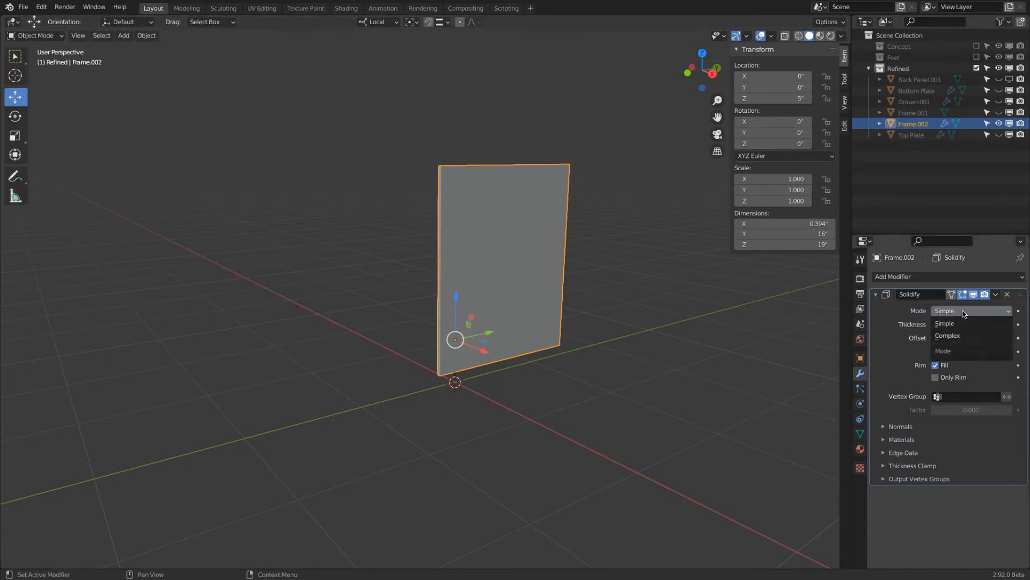
{"action": "left_click", "coordinate": [960, 336]}
{"action": "left_click", "coordinate": [999, 351]}
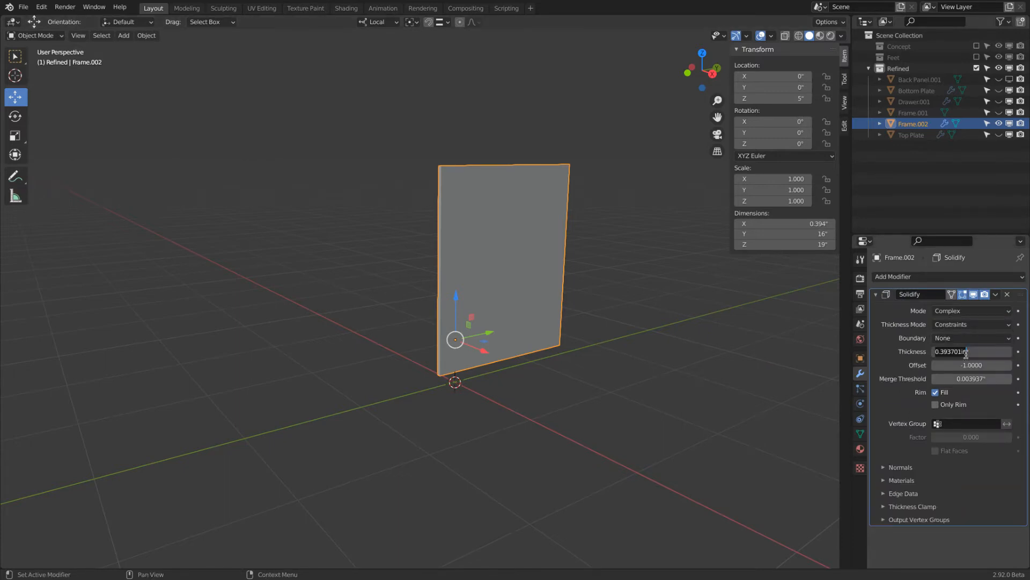
{"action": "type", "text": "0.5"}
{"action": "key", "text": "Return"}
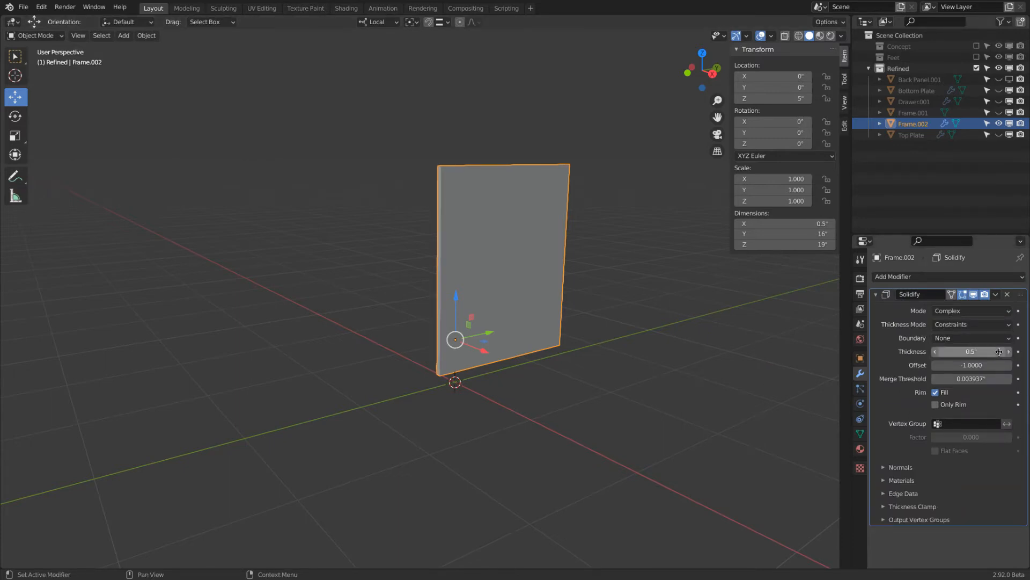
Rename the Frame.002 object as Side Plate.
{"action": "double_click", "coordinate": [912, 124]}
{"action": "type", "text": "Sid"}
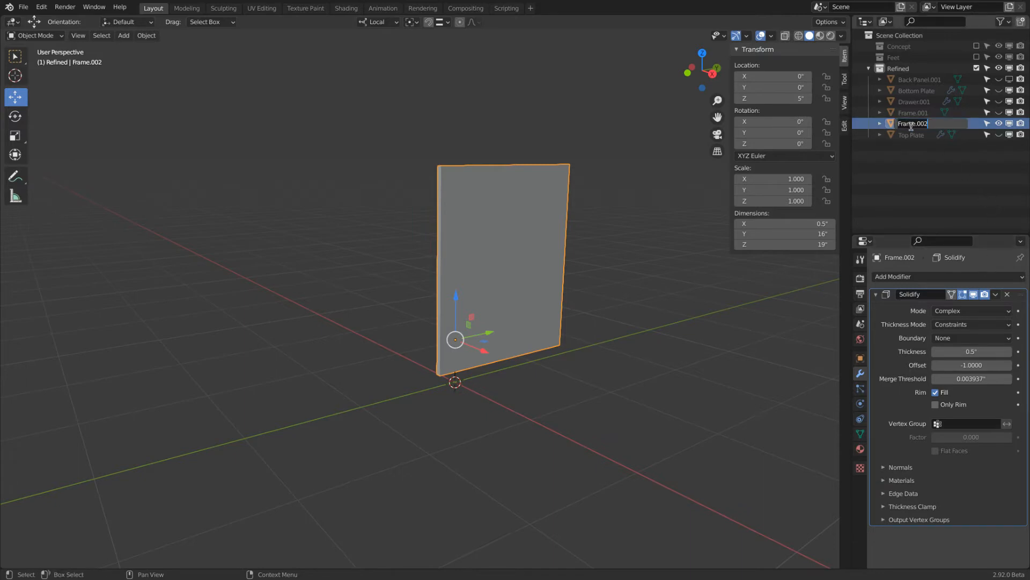
{"action": "type", "text": "e Plate"}
{"action": "key", "text": "Return"}
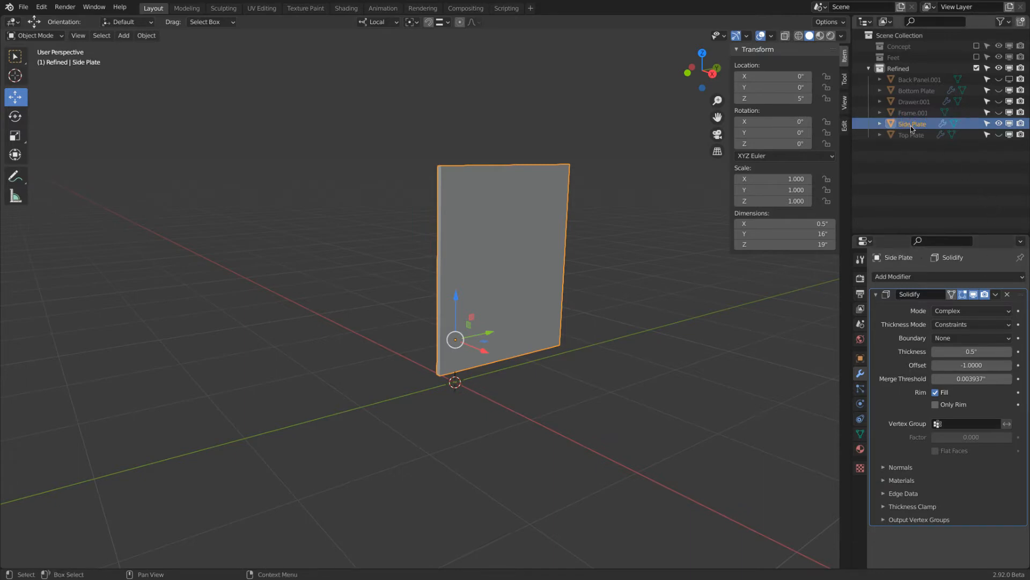
Hide the Side Plate, then show Frame.001 in the viewport again and select it.
{"action": "left_click", "coordinate": [999, 124]}
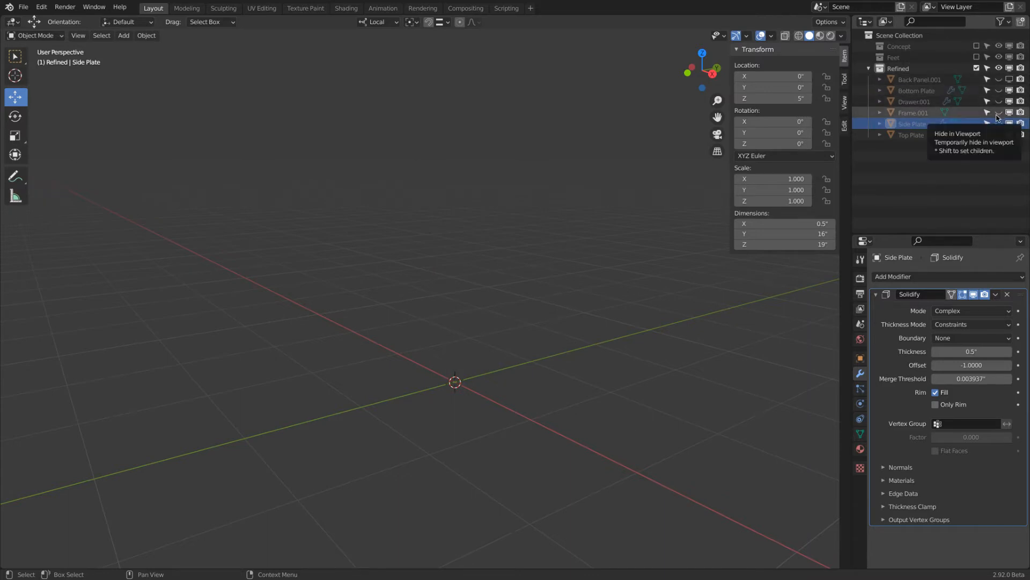
{"action": "left_click", "coordinate": [998, 114]}
{"action": "middle_click_drag", "start_coordinate": [499, 207], "coordinate": [452, 208]}
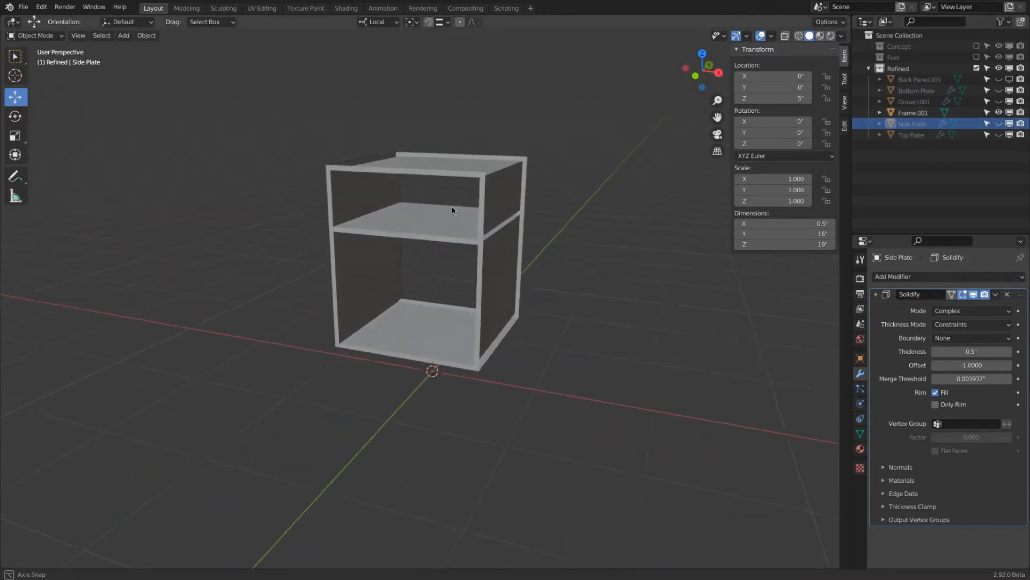
{"action": "left_click", "coordinate": [420, 217]}
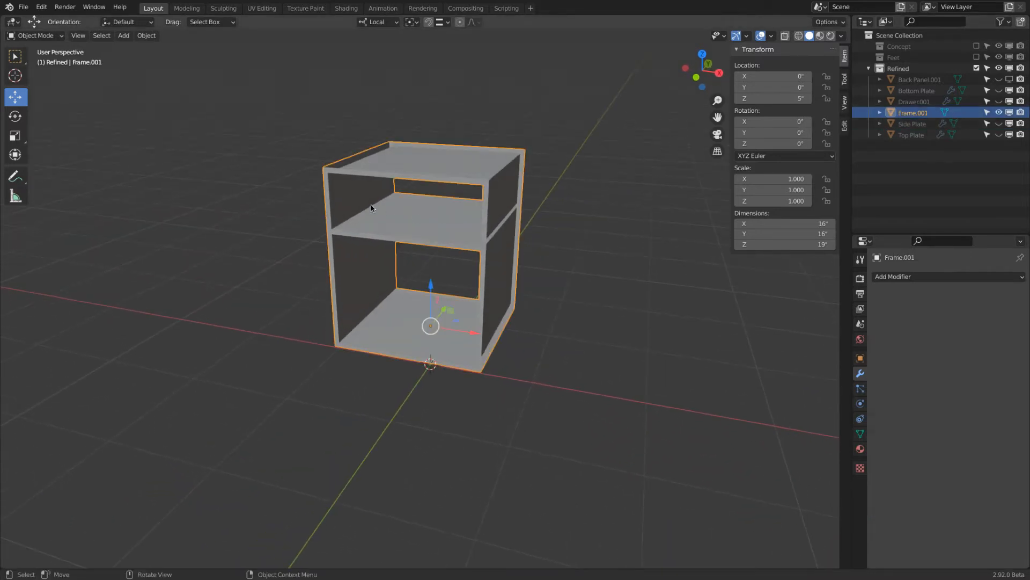
In Edit Mode, delete every face of Frame.001 except the middle shelf's upper face, and return to Object Mode.
{"action": "left_click", "coordinate": [34, 36]}
{"action": "left_click", "coordinate": [34, 60]}
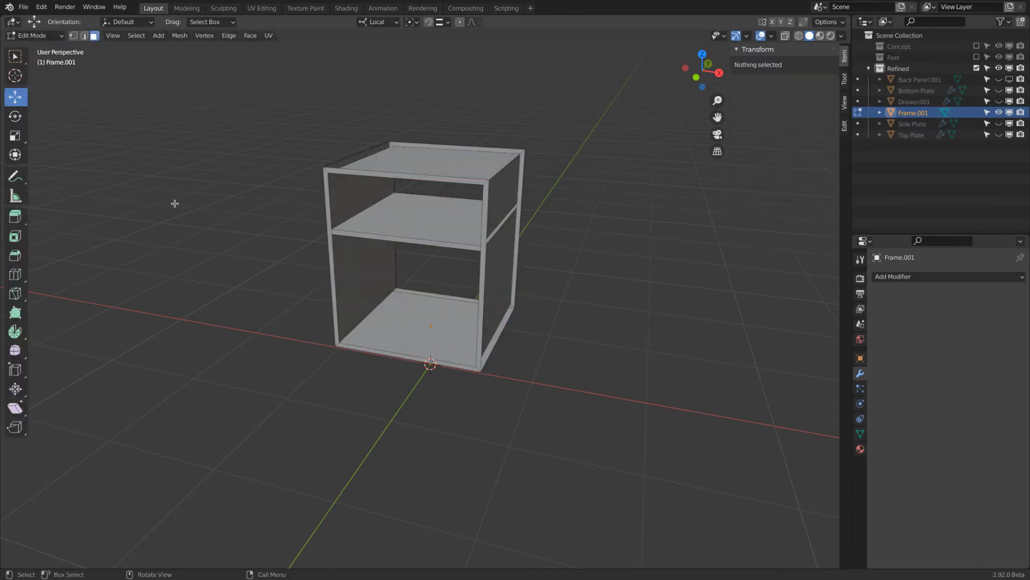
{"action": "left_click", "coordinate": [441, 221]}
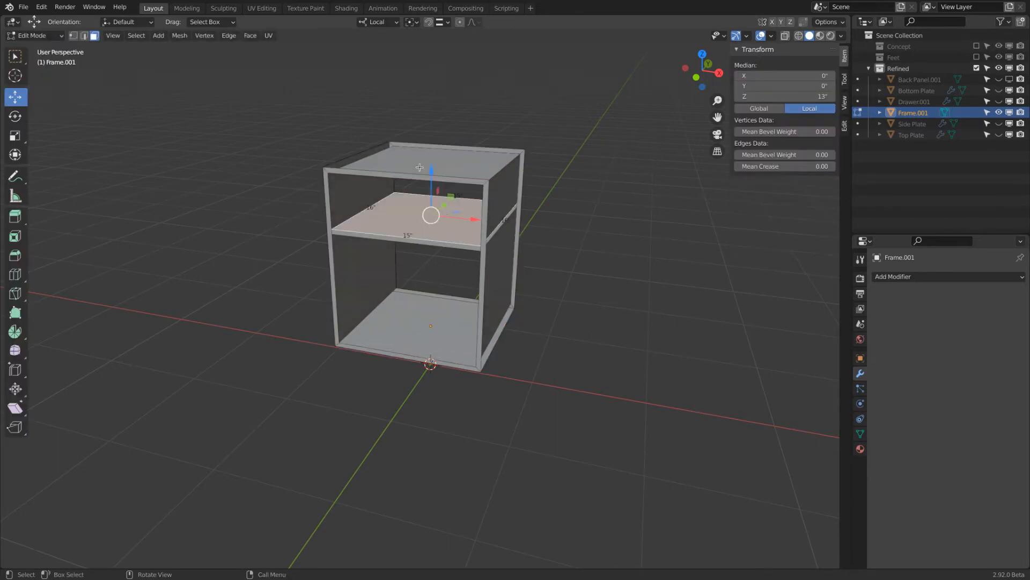
{"action": "left_click", "coordinate": [135, 36]}
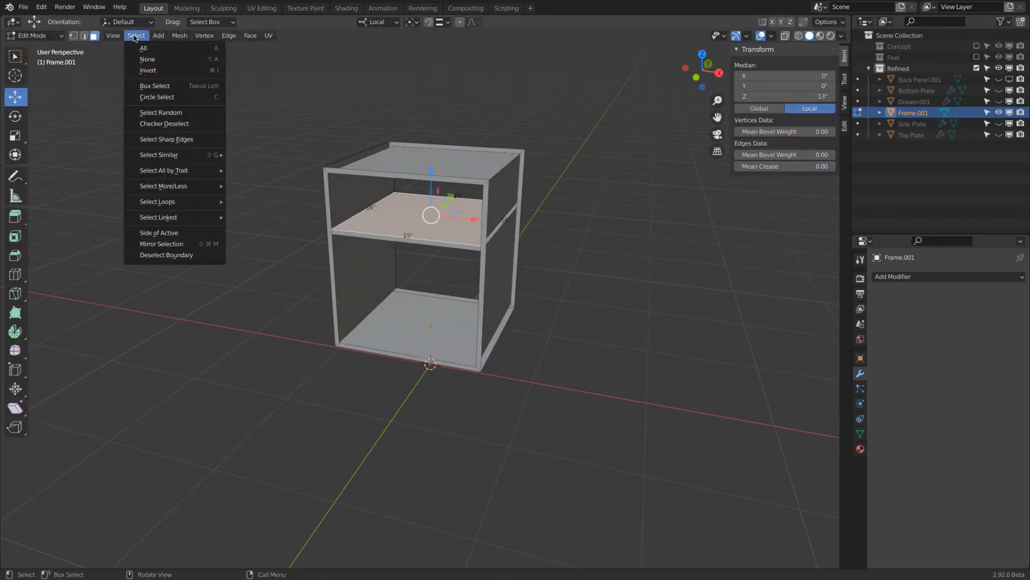
{"action": "left_click", "coordinate": [160, 73]}
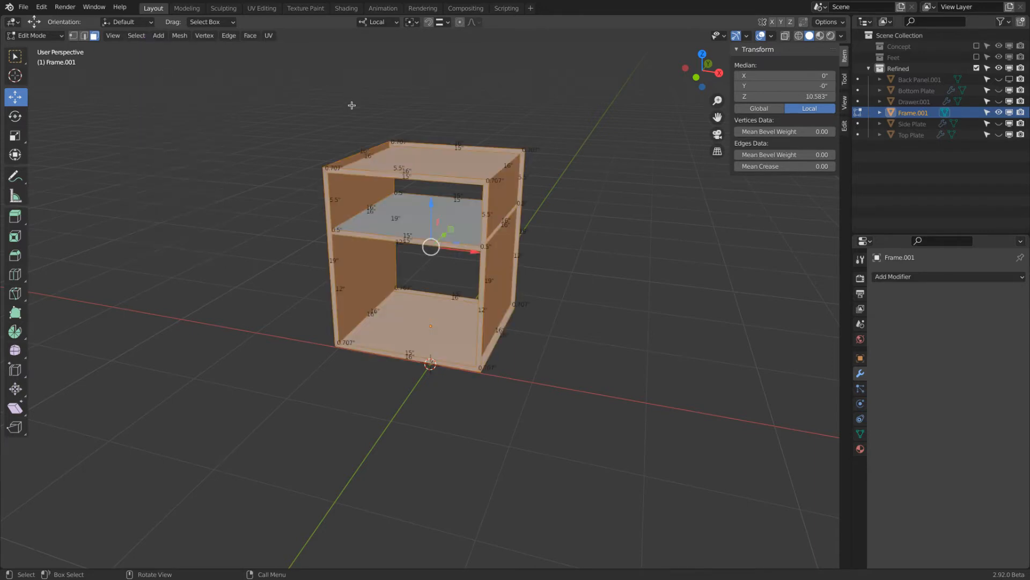
{"action": "key", "text": "x"}
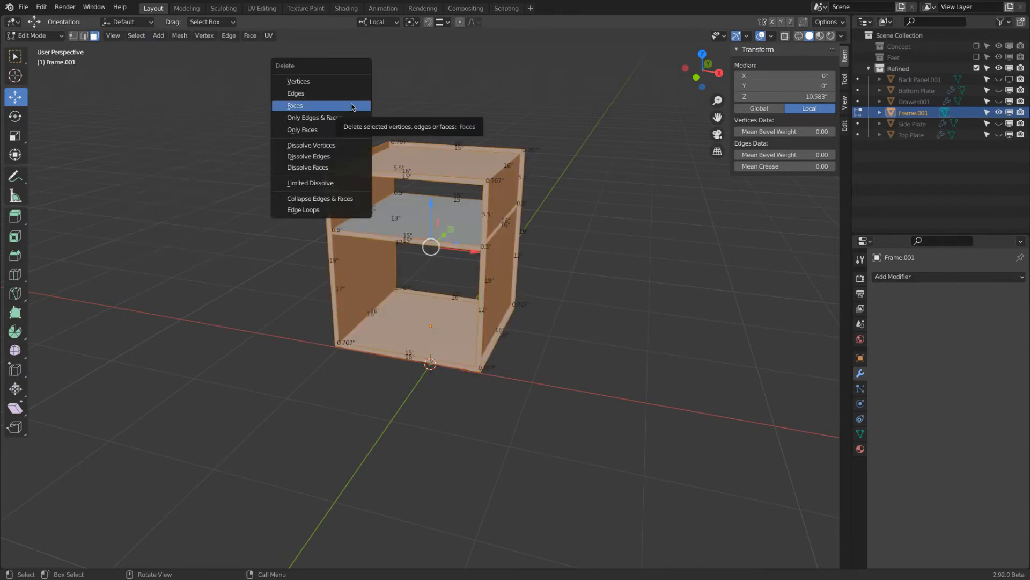
{"action": "left_click", "coordinate": [352, 106]}
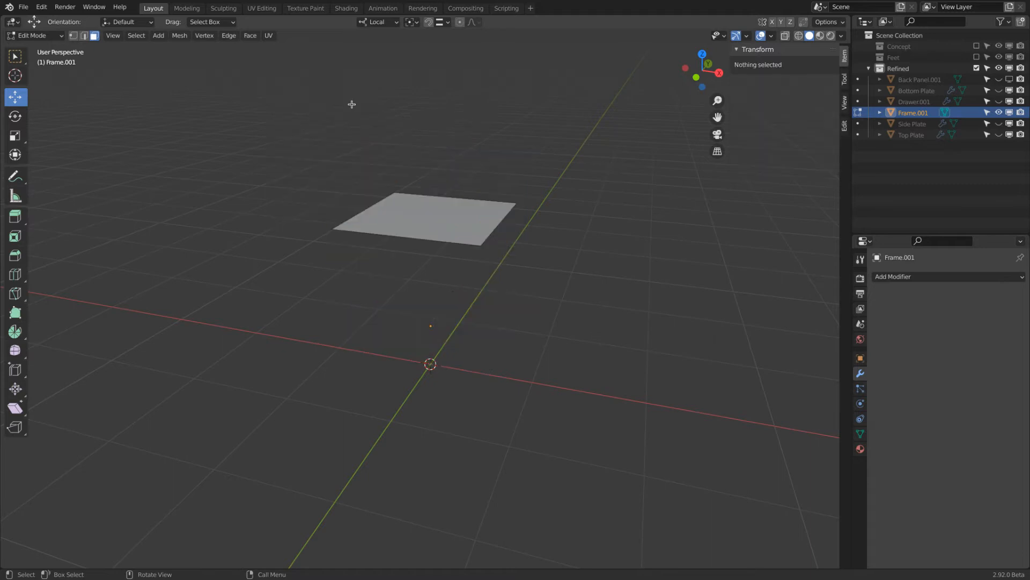
{"action": "left_click", "coordinate": [52, 38]}
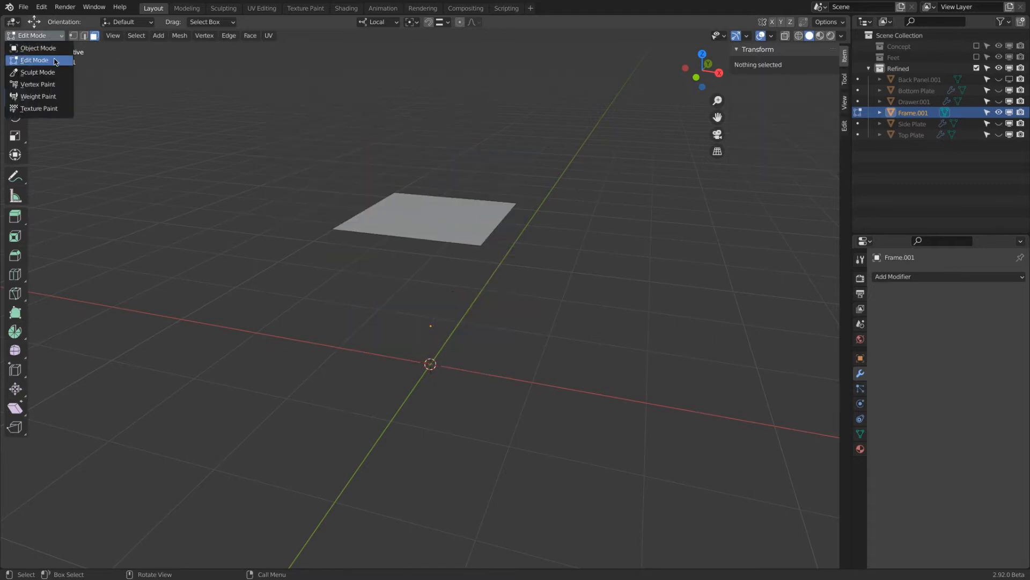
{"action": "left_click", "coordinate": [50, 46]}
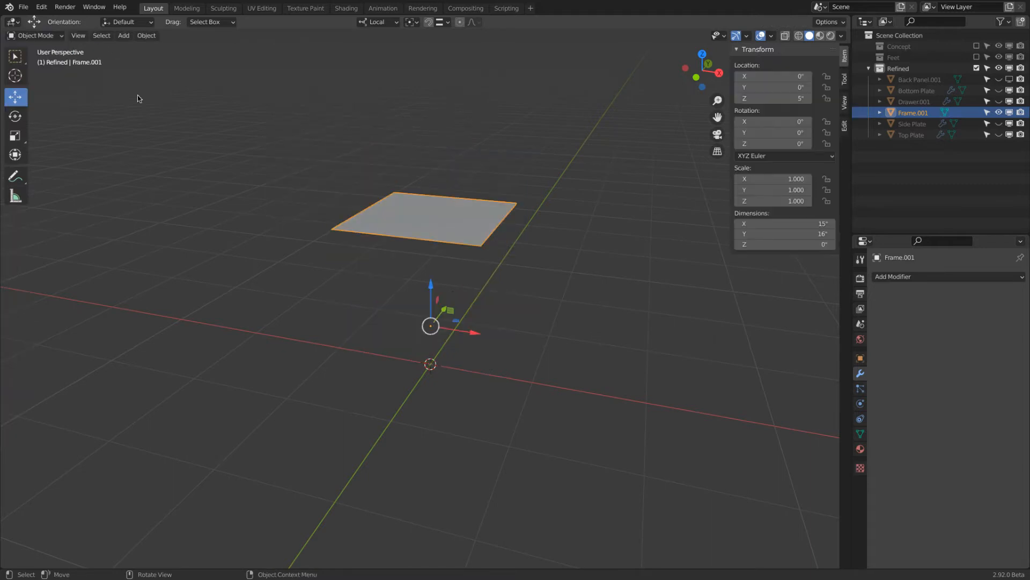
Give the remaining shelf face a Solidify modifier in Complex mode with 0.5" thickness.
{"action": "left_click", "coordinate": [942, 276]}
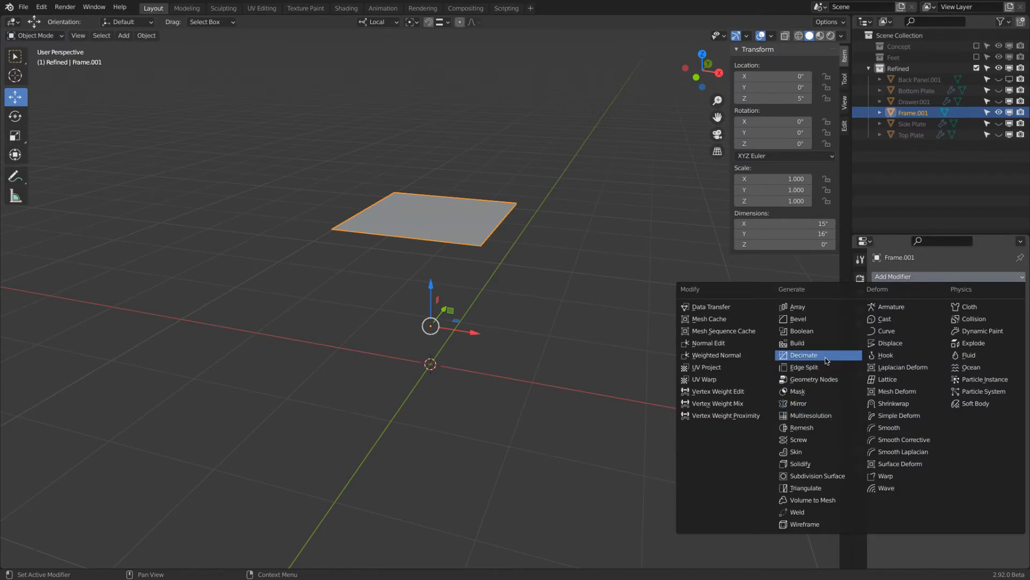
{"action": "left_click", "coordinate": [820, 465]}
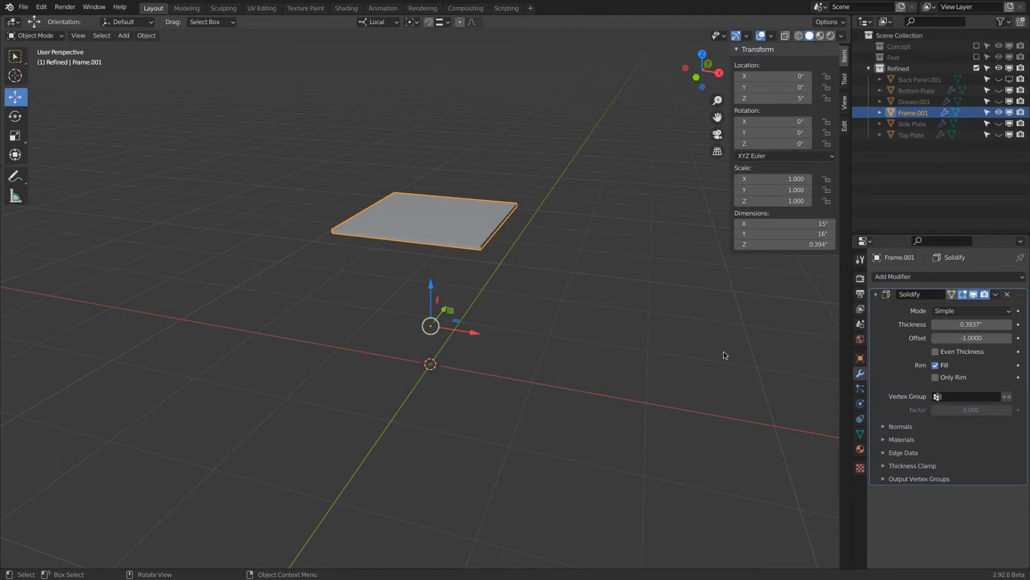
{"action": "left_click", "coordinate": [965, 312]}
{"action": "left_click", "coordinate": [947, 336]}
{"action": "left_click", "coordinate": [967, 352]}
{"action": "type", "text": "0.5"}
{"action": "key", "text": "Return"}
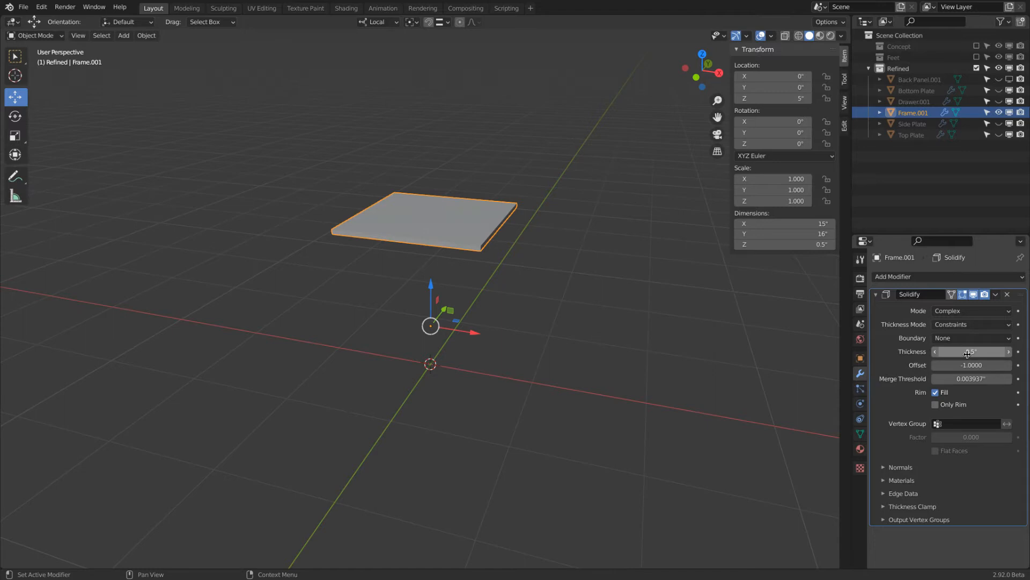
Rename the Frame.001 object as Center Plate.
{"action": "double_click", "coordinate": [915, 112]}
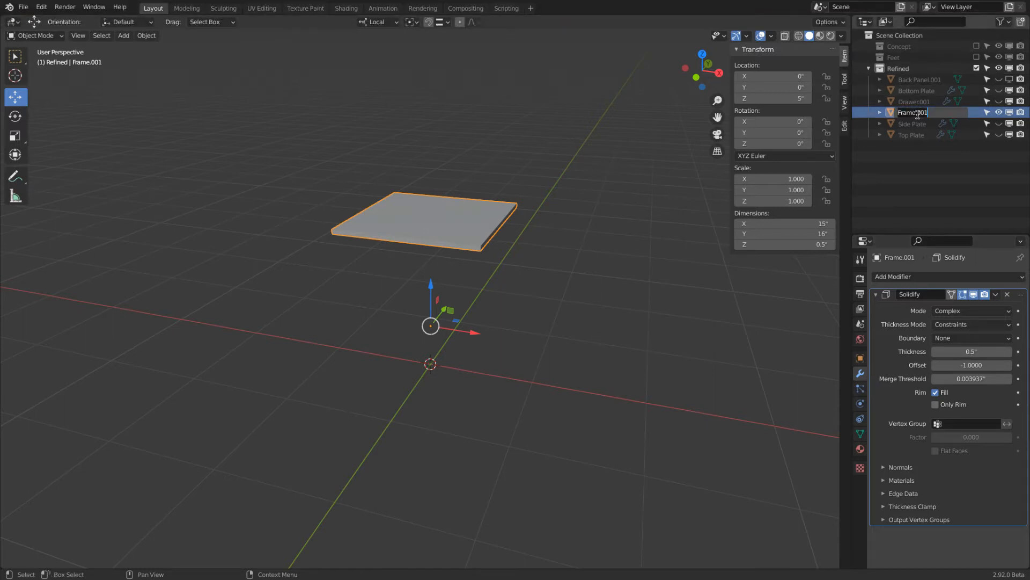
{"action": "type", "text": "Center Plate"}
{"action": "key", "text": "Return"}
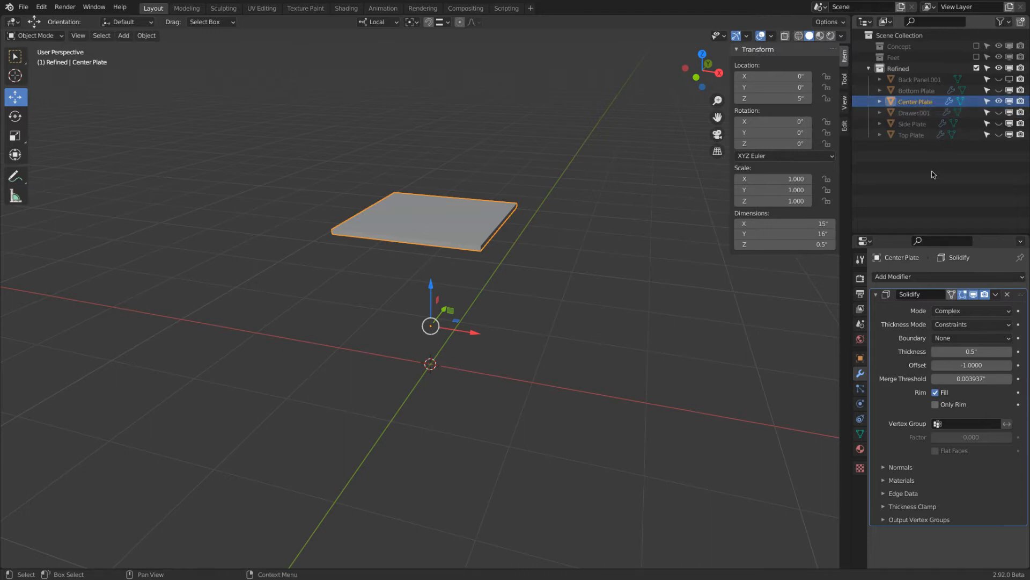
Show the Top Plate, Side Plate and Bottom Plate in the viewport again.
{"action": "left_click", "coordinate": [999, 135]}
{"action": "left_click", "coordinate": [998, 124]}
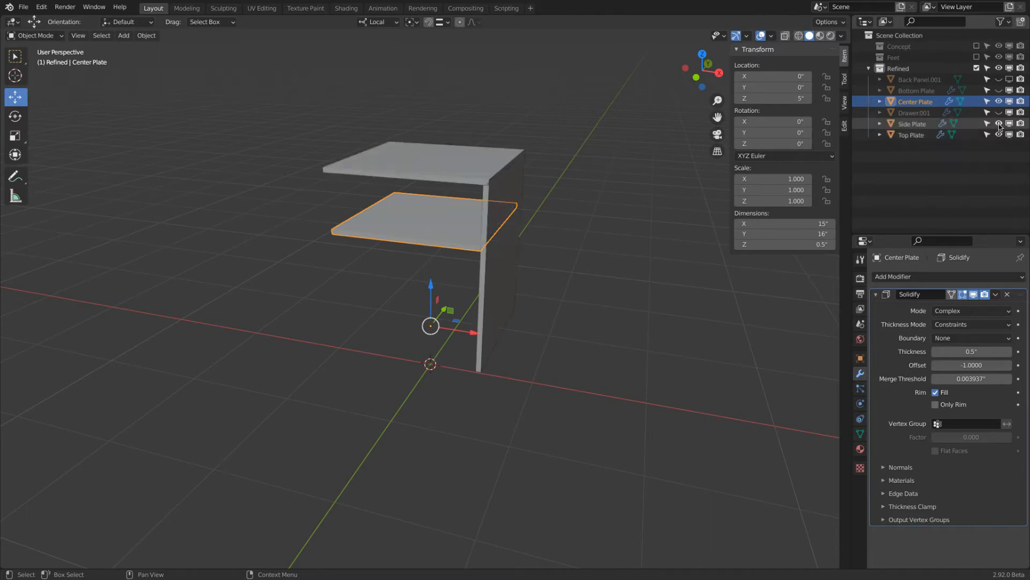
{"action": "left_click", "coordinate": [998, 91]}
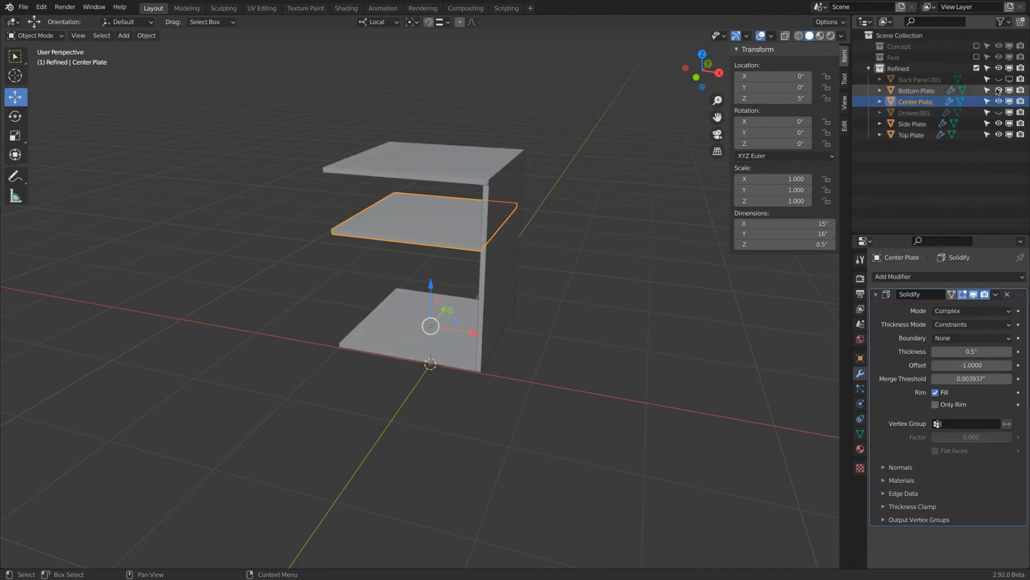
Select the bottom, side, center and top plates together and set their origins to their geometry.
{"action": "mouse_move", "coordinate": [511, 256]}
{"action": "middle_mouse_down"}
{"action": "mouse_move", "coordinate": [578, 225]}
{"action": "mouse_move", "coordinate": [639, 225]}
{"action": "mouse_move", "coordinate": [532, 256]}
{"action": "mouse_move", "coordinate": [505, 252]}
{"action": "middle_mouse_up"}
{"action": "left_click", "coordinate": [411, 166]}
{"action": "left_click", "coordinate": [440, 342]}
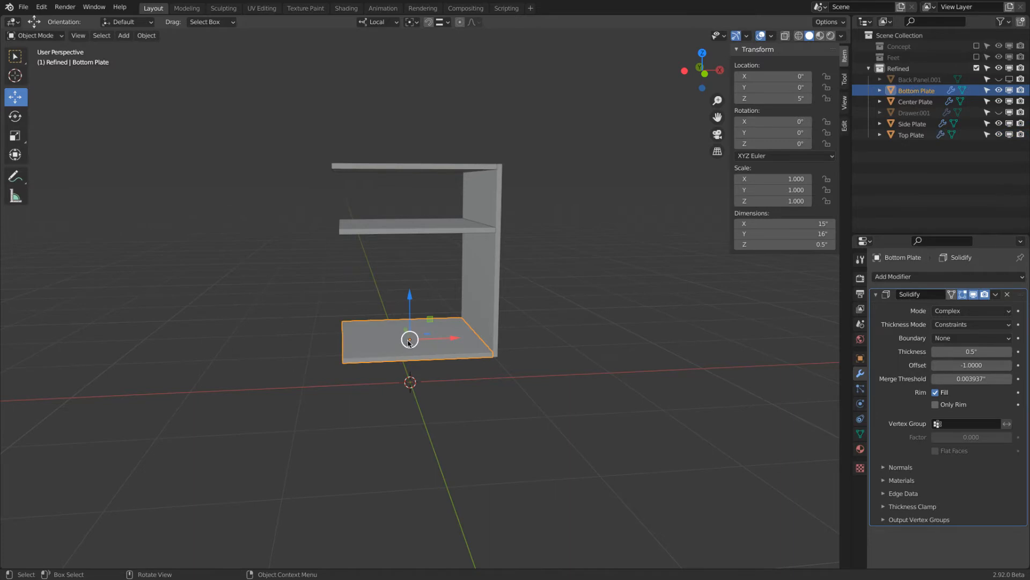
{"action": "left_click", "coordinate": [483, 263], "text": "shift"}
{"action": "left_click", "coordinate": [437, 220], "text": "shift"}
{"action": "left_click", "coordinate": [428, 171], "text": "shift"}
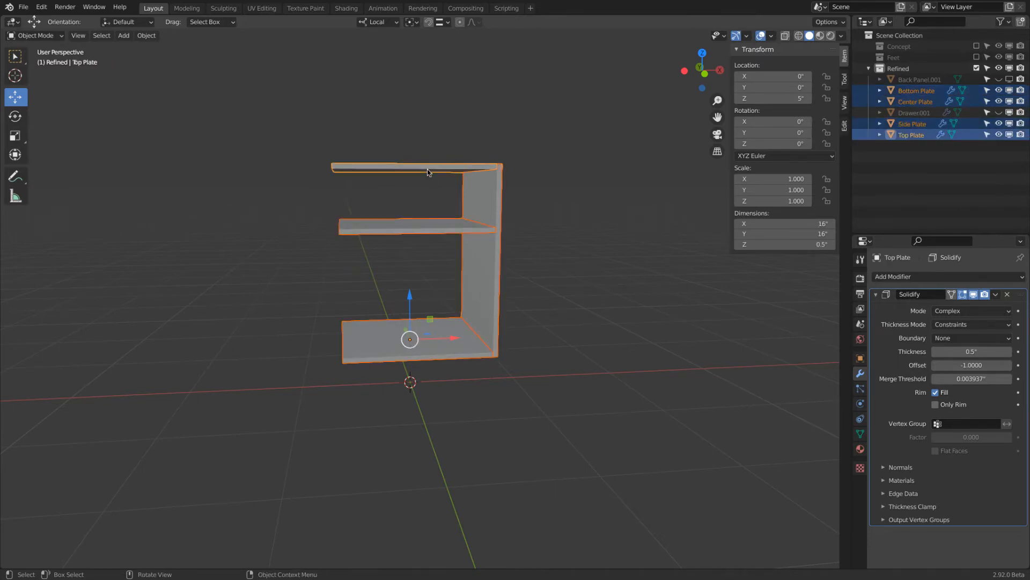
{"action": "right_click", "coordinate": [429, 174]}
{"action": "mouse_move", "coordinate": [428, 197]}
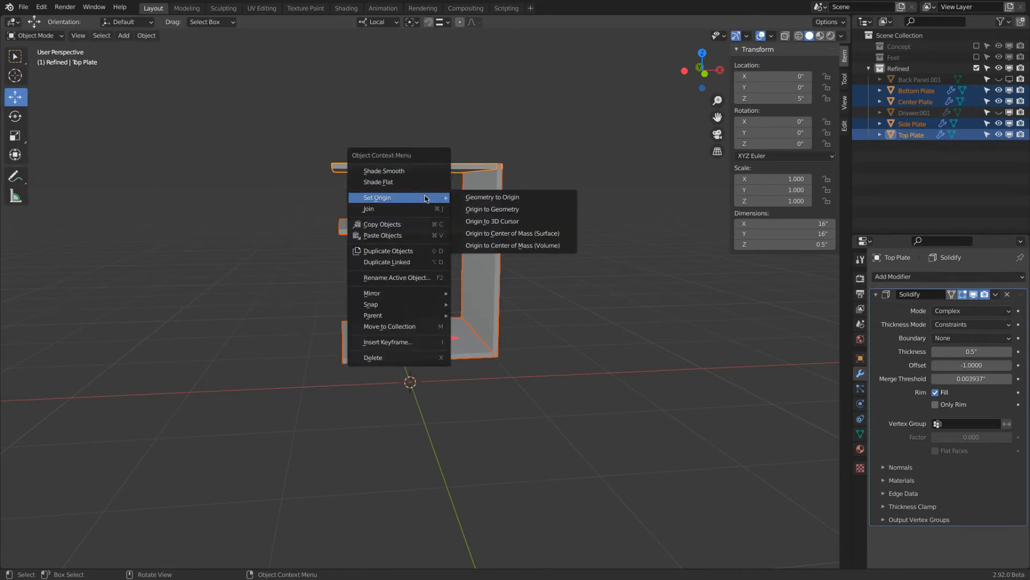
{"action": "left_click", "coordinate": [512, 215]}
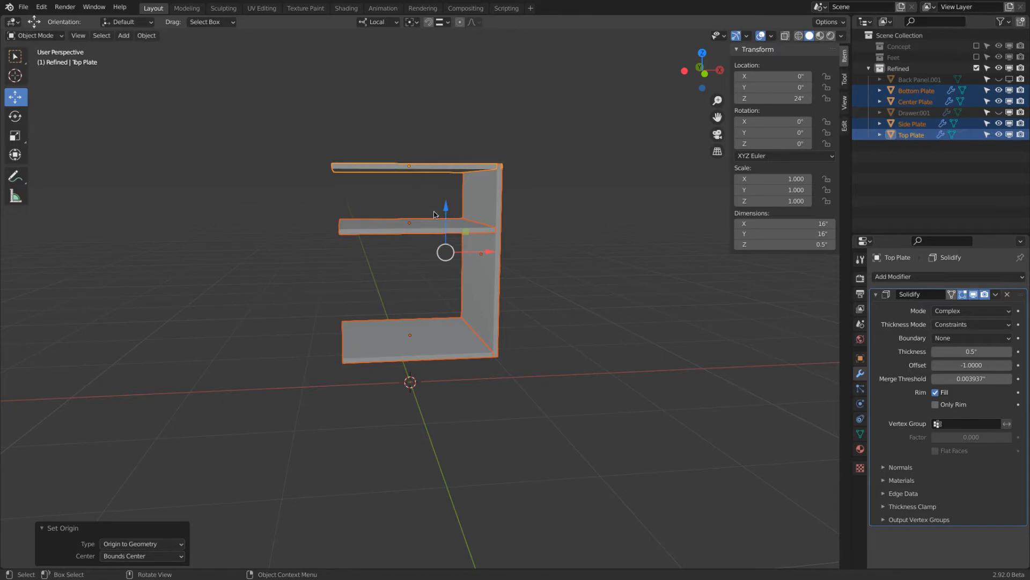
Examine the four plates' base faces against their solidified thickness in Edit Mode with see-through wireframe display, then return to Object Mode and solid shading.
{"action": "left_click", "coordinate": [49, 37]}
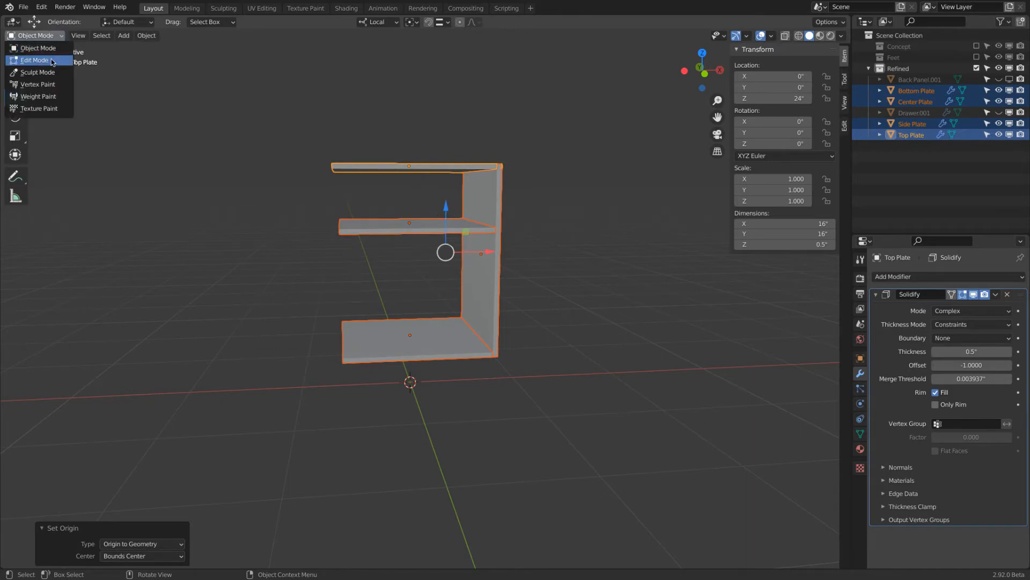
{"action": "left_click", "coordinate": [42, 60]}
{"action": "middle_click_drag", "start_coordinate": [488, 173], "coordinate": [440, 198]}
{"action": "key", "text": "a"}
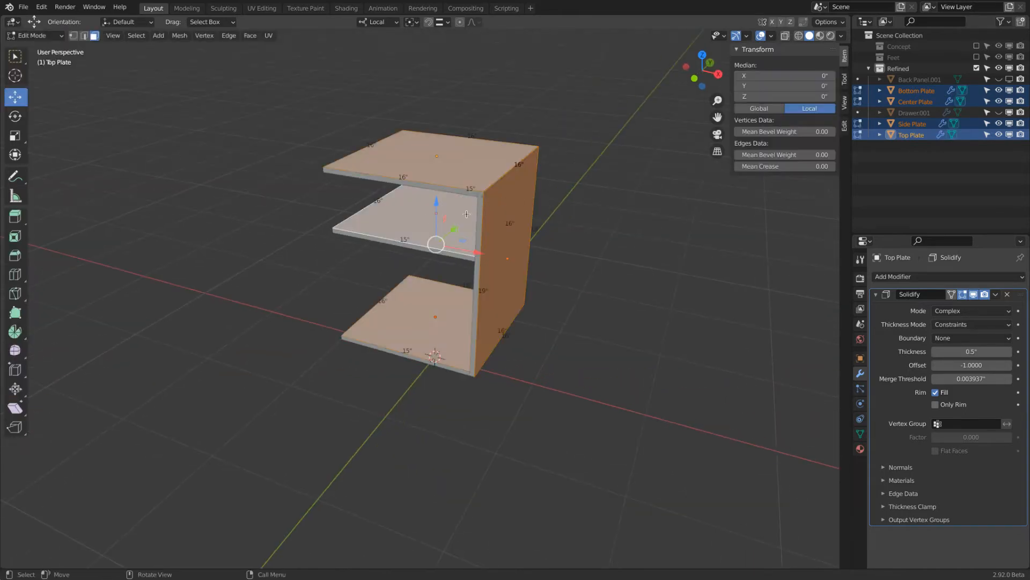
{"action": "key", "text": "alt+z"}
{"action": "middle_click_drag", "start_coordinate": [373, 239], "coordinate": [471, 266]}
{"action": "middle_click_drag", "start_coordinate": [455, 308], "coordinate": [457, 335]}
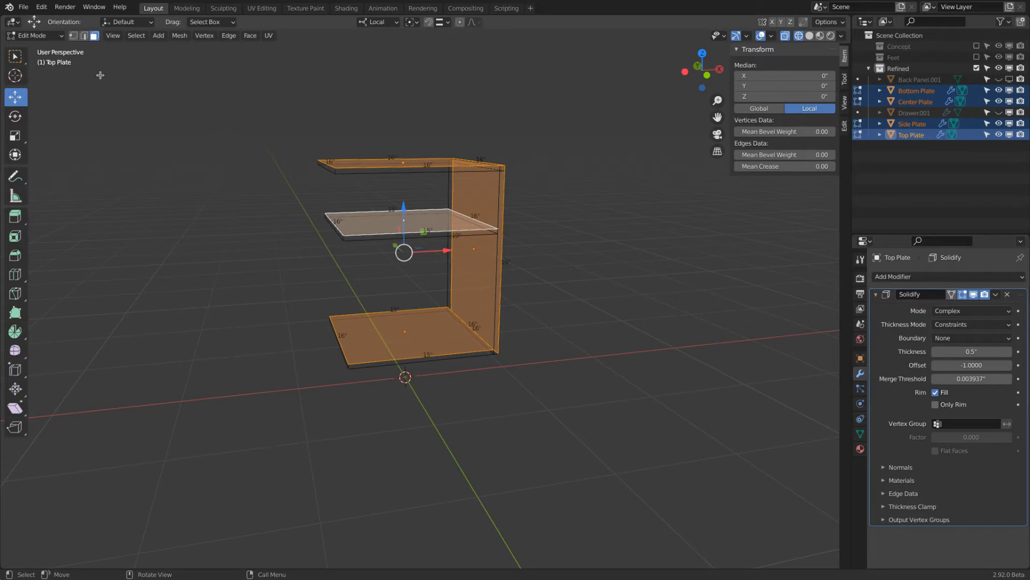
{"action": "left_click", "coordinate": [52, 36]}
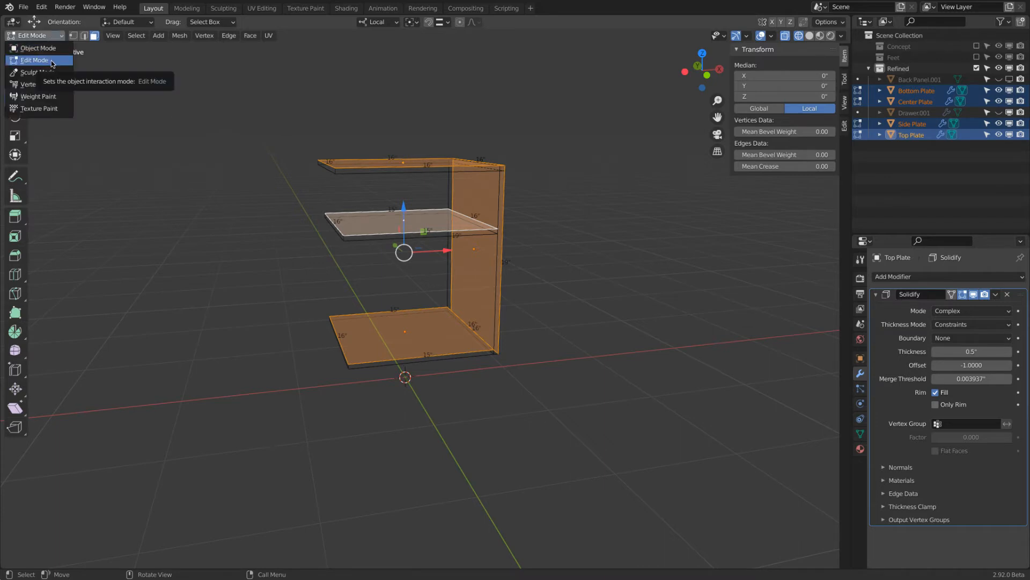
{"action": "left_click", "coordinate": [50, 48]}
{"action": "middle_click_drag", "start_coordinate": [386, 155], "coordinate": [336, 166]}
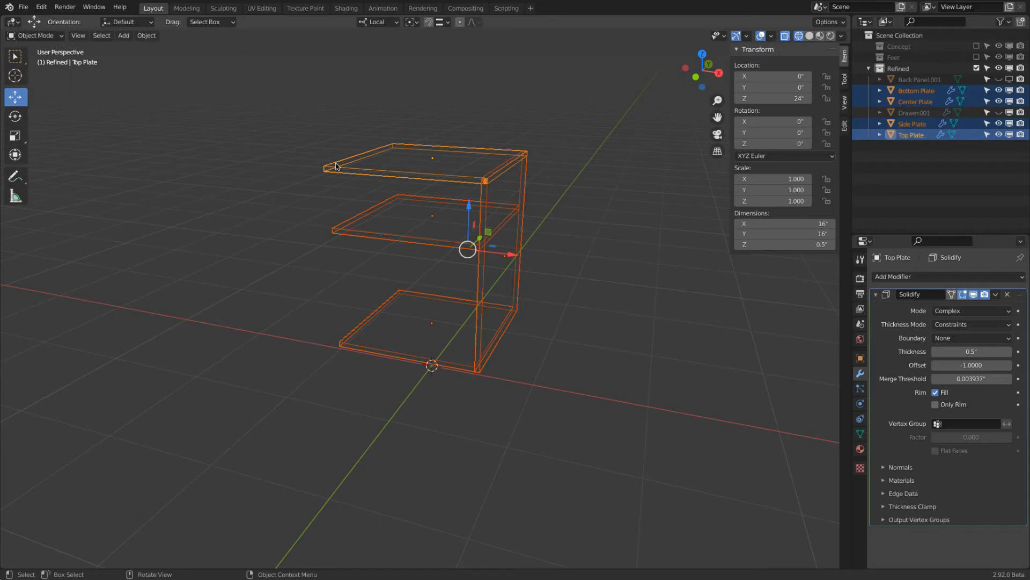
{"action": "left_click", "coordinate": [810, 36]}
Lower the Side Plate's top edge in Edit Mode to meet the Top Plate's underside, making the board 18.5" tall, then return to Object Mode.
{"action": "middle_click_drag", "start_coordinate": [540, 237], "coordinate": [457, 139]}
{"action": "left_click", "coordinate": [471, 167]}
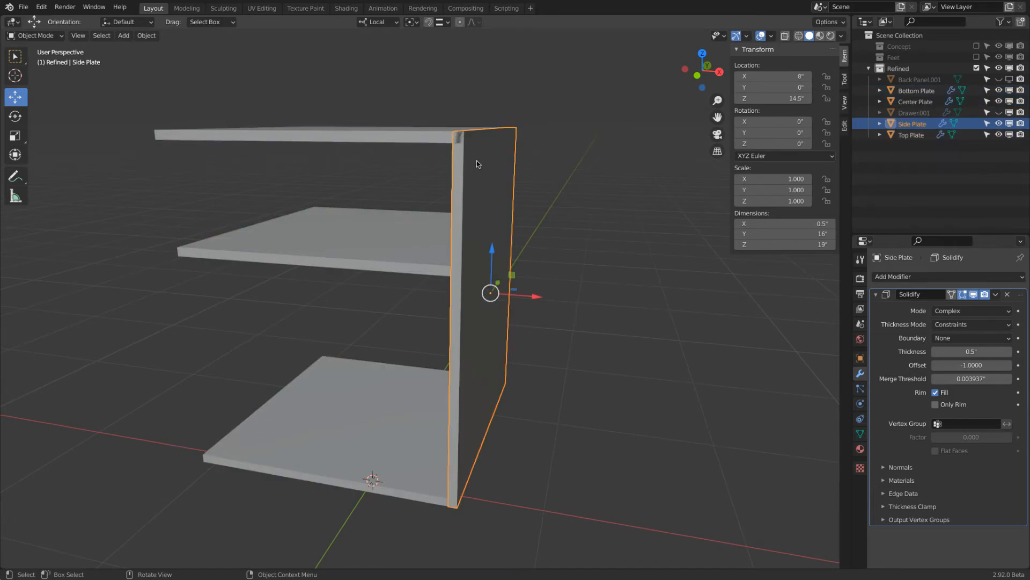
{"action": "left_click", "coordinate": [35, 36]}
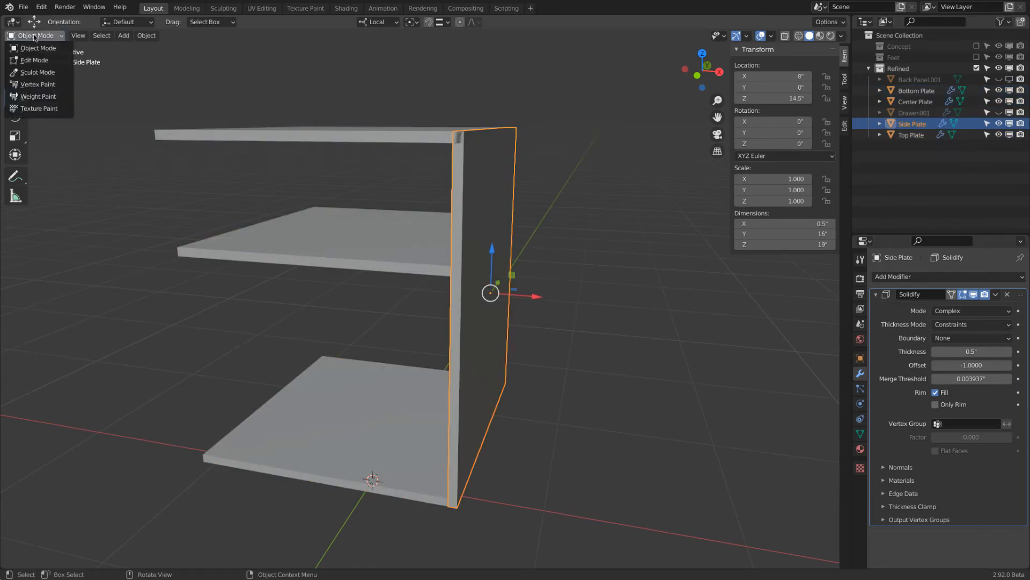
{"action": "left_click", "coordinate": [45, 63]}
{"action": "middle_click_drag", "start_coordinate": [384, 96], "coordinate": [283, 89]}
{"action": "key", "text": "2"}
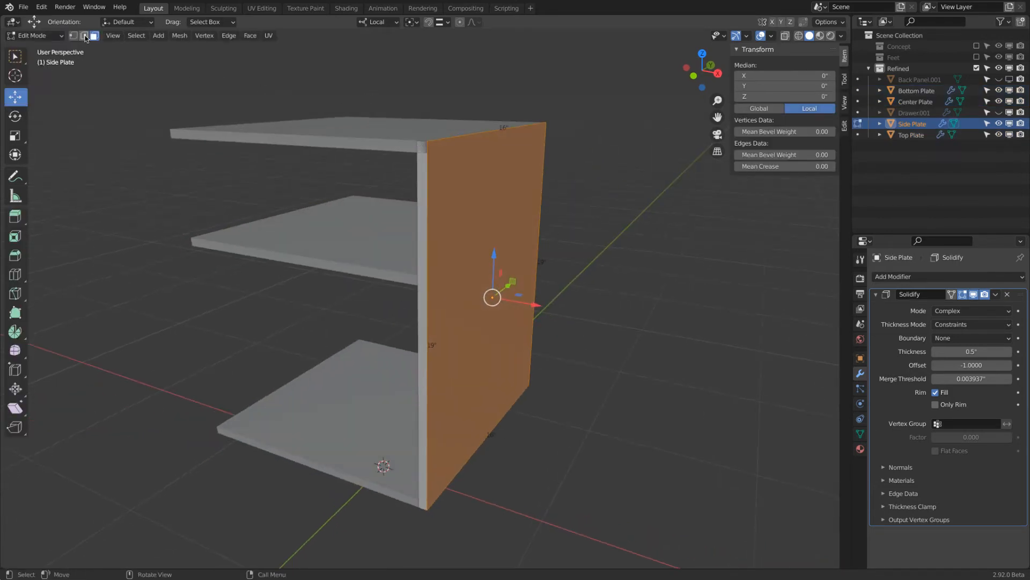
{"action": "key", "text": "alt+a"}
{"action": "left_click", "coordinate": [483, 133]}
{"action": "left_click_drag", "start_coordinate": [497, 93], "coordinate": [501, 152]}
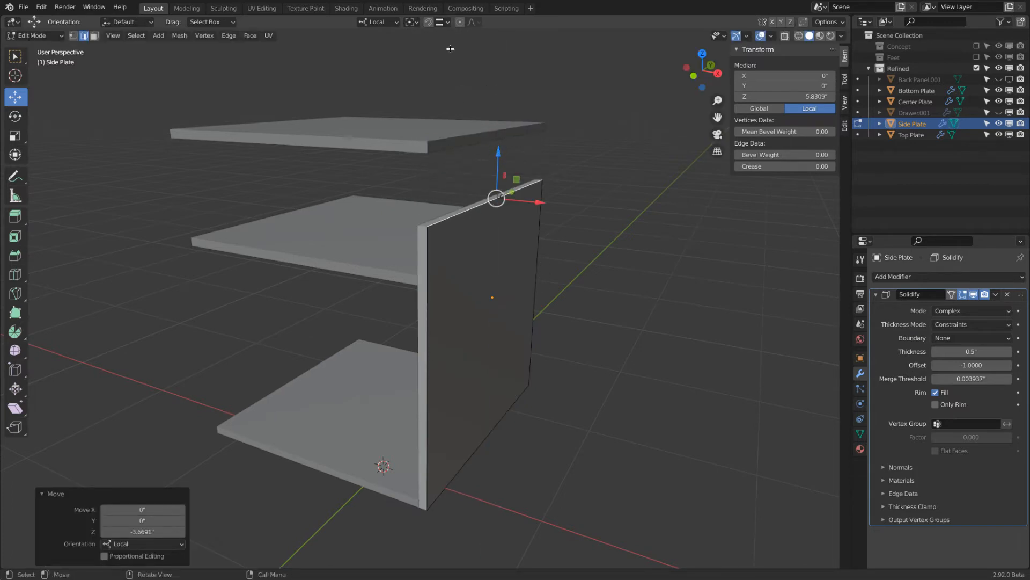
{"action": "left_click_drag", "start_coordinate": [507, 154], "coordinate": [531, 135]}
{"action": "left_click", "coordinate": [37, 36]}
{"action": "left_click", "coordinate": [39, 47]}
{"action": "scroll", "coordinate": [451, 258], "scroll_direction": "down", "scroll_amount": 3}
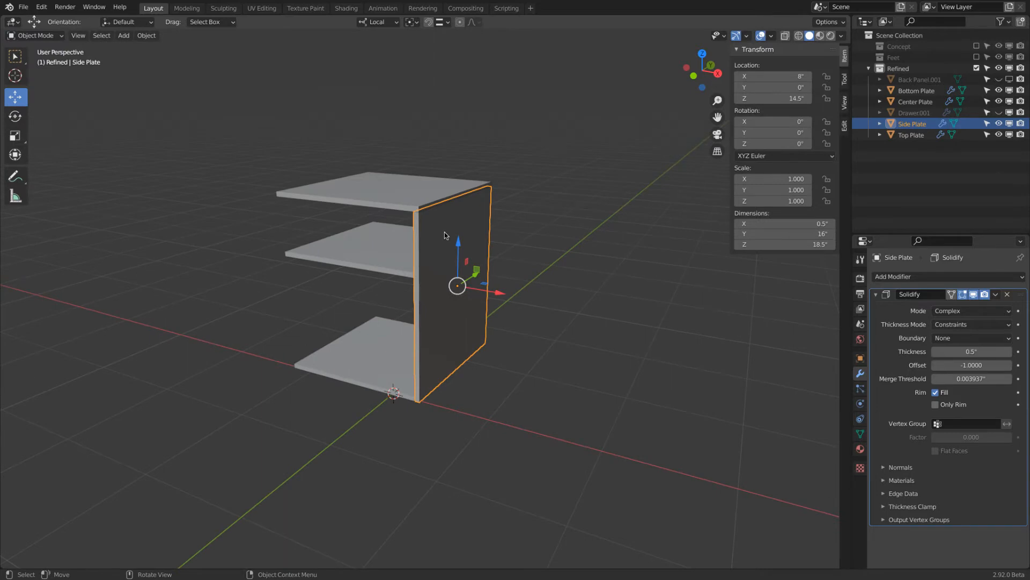
Add a Mirror modifier on the X axis to the Side Plate, using the Bottom Plate as the mirror object.
{"action": "left_click", "coordinate": [444, 234]}
{"action": "left_click", "coordinate": [446, 231]}
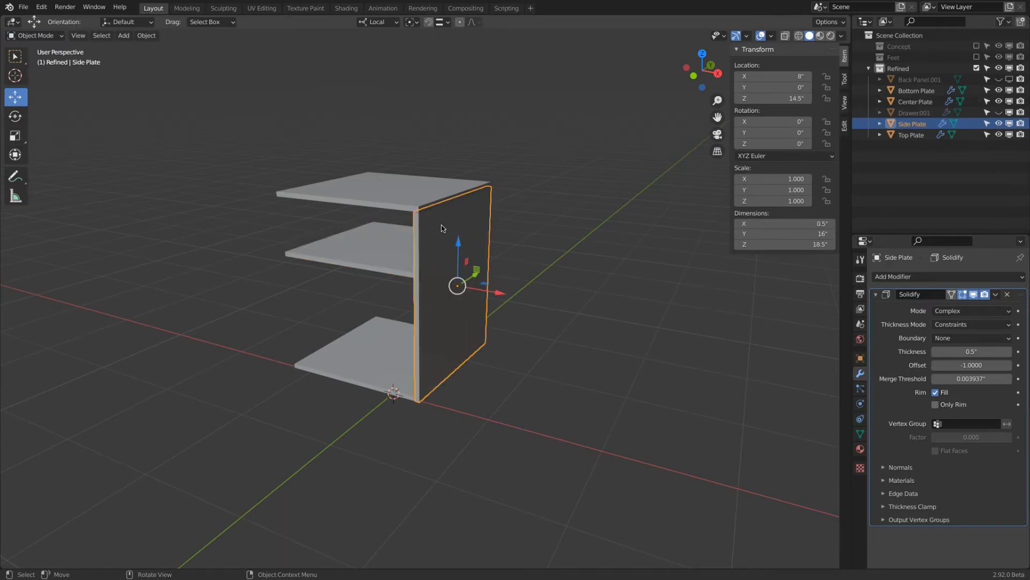
{"action": "left_click", "coordinate": [900, 277]}
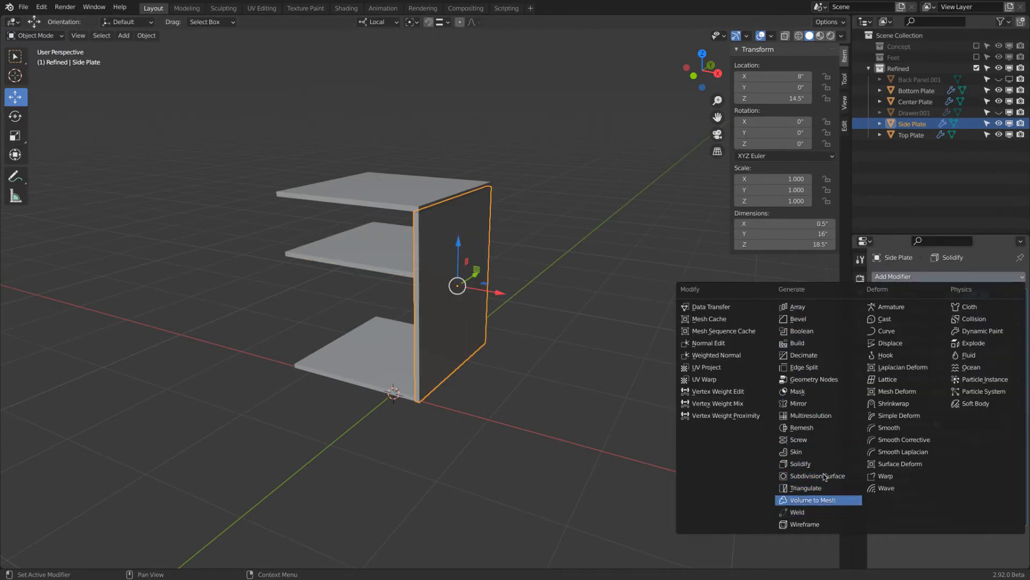
{"action": "left_click", "coordinate": [813, 401]}
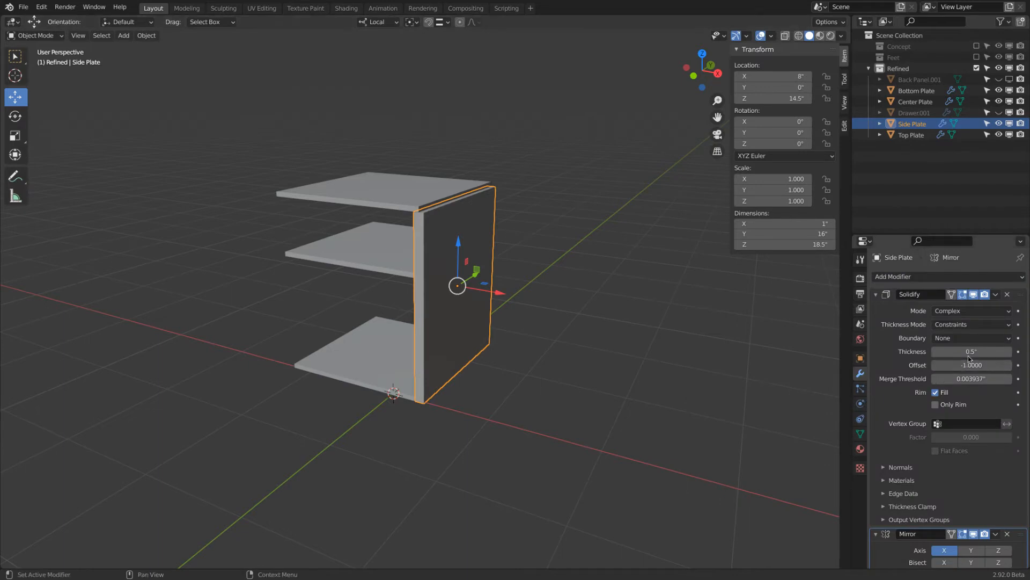
{"action": "left_click", "coordinate": [877, 294]}
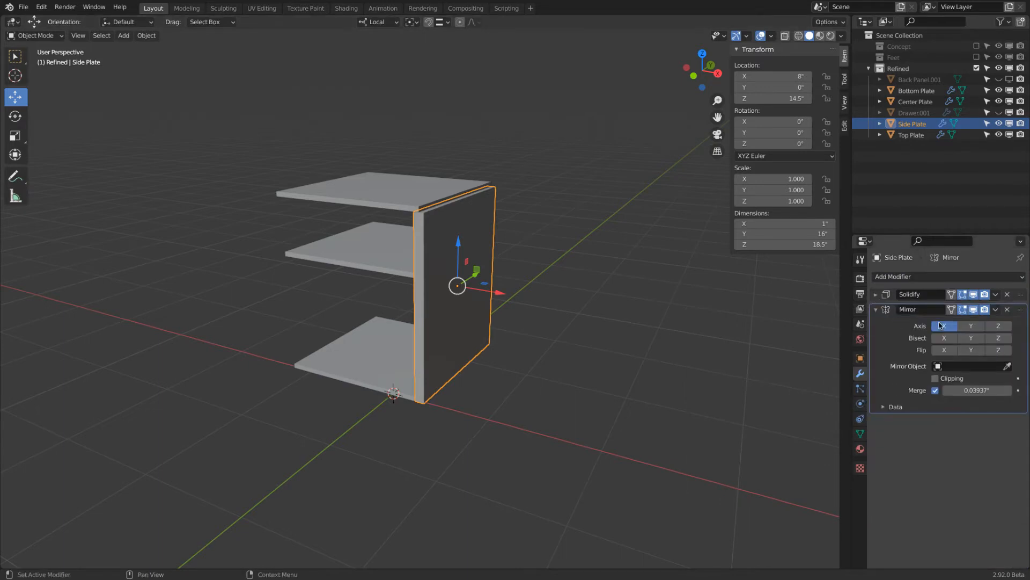
{"action": "left_click", "coordinate": [1007, 366]}
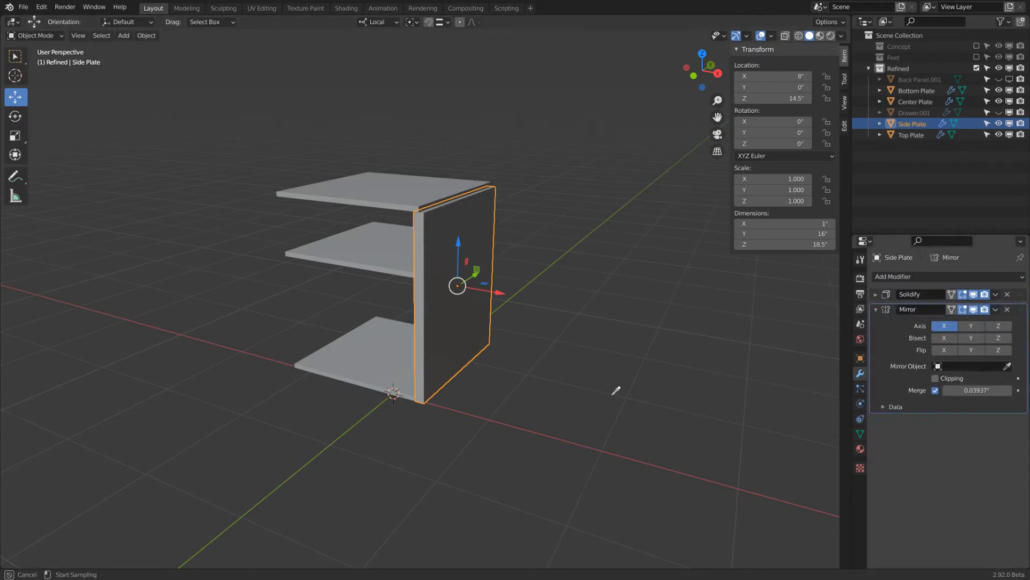
{"action": "left_click", "coordinate": [369, 368]}
{"action": "middle_click_drag", "start_coordinate": [361, 451], "coordinate": [134, 432]}
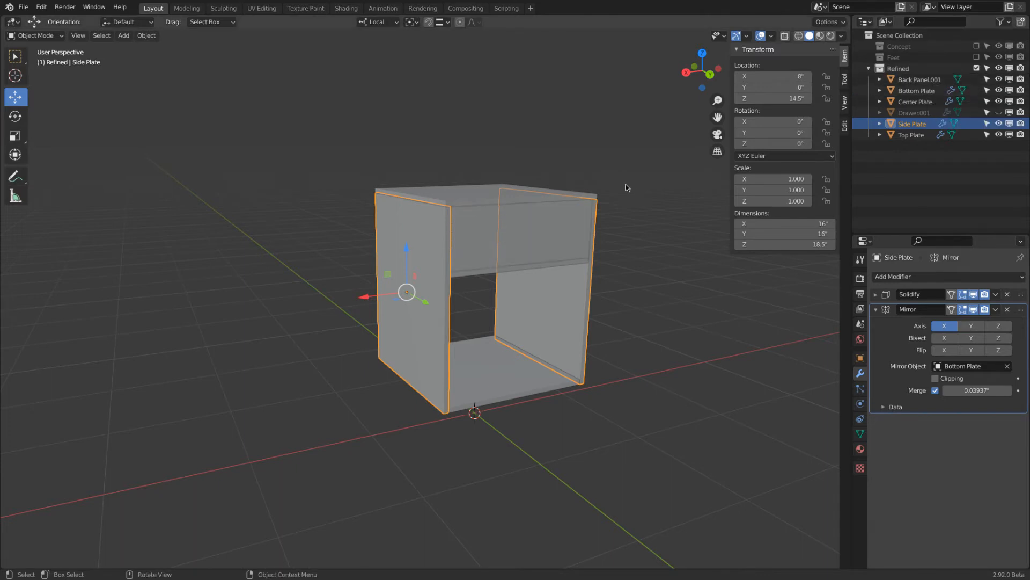
Create a new collection named Frame.
{"action": "middle_click_drag", "start_coordinate": [468, 208], "coordinate": [636, 186]}
{"action": "right_click", "coordinate": [878, 180]}
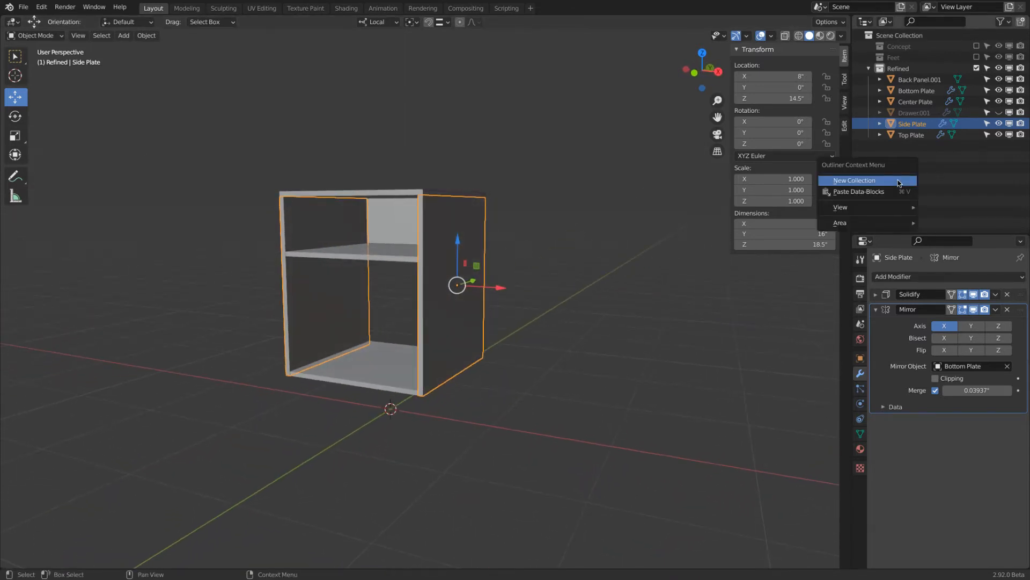
{"action": "left_click", "coordinate": [900, 183]}
{"action": "double_click", "coordinate": [915, 146]}
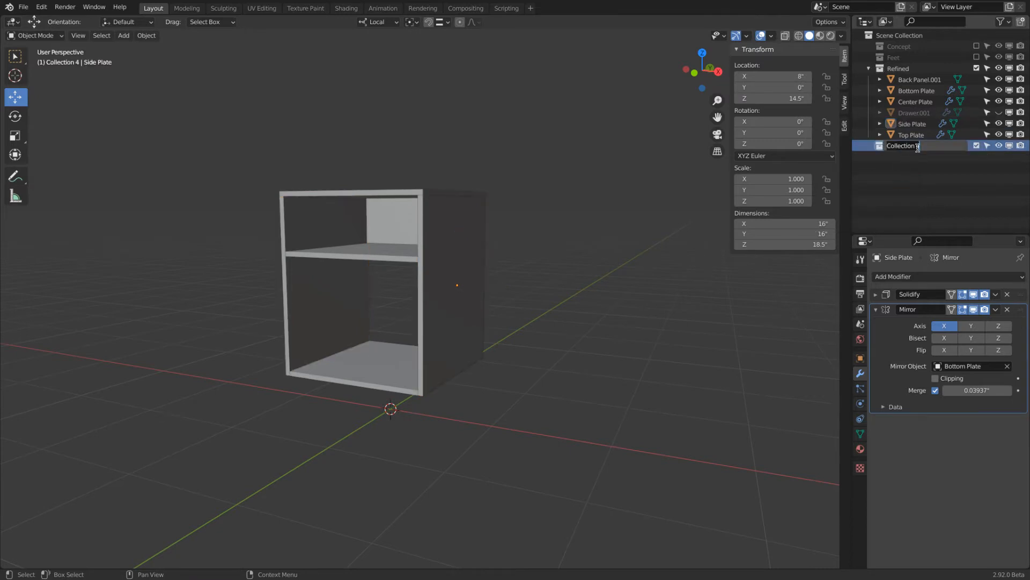
{"action": "type", "text": "Frame"}
{"action": "key", "text": "Return"}
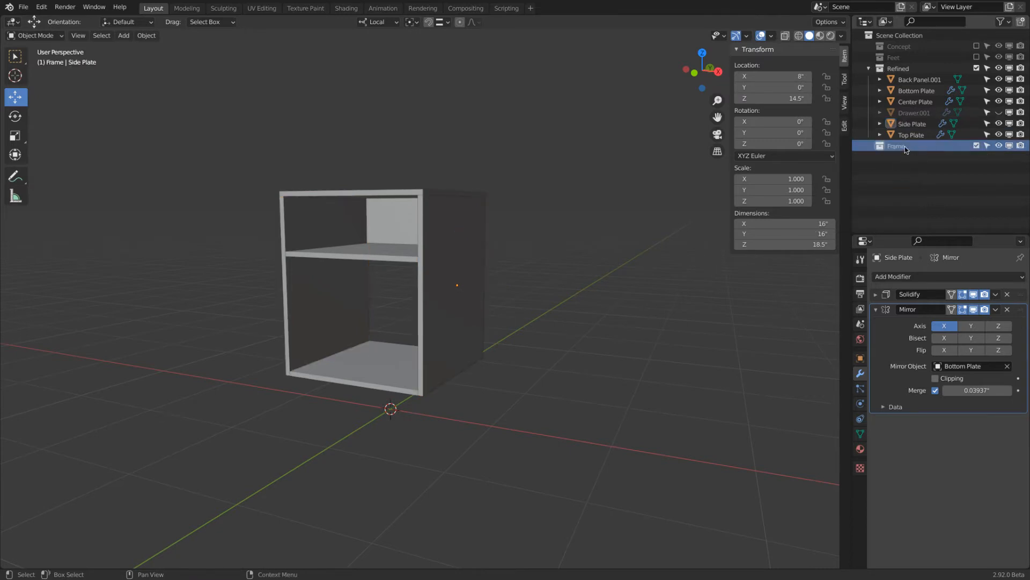
Move the four plates and Back Panel.001 into the Frame collection, and nest Frame inside the Refined collection.
{"action": "left_click", "coordinate": [914, 126]}
{"action": "left_click", "coordinate": [913, 134], "text": "shift"}
{"action": "left_click_drag", "start_coordinate": [912, 133], "coordinate": [910, 145]}
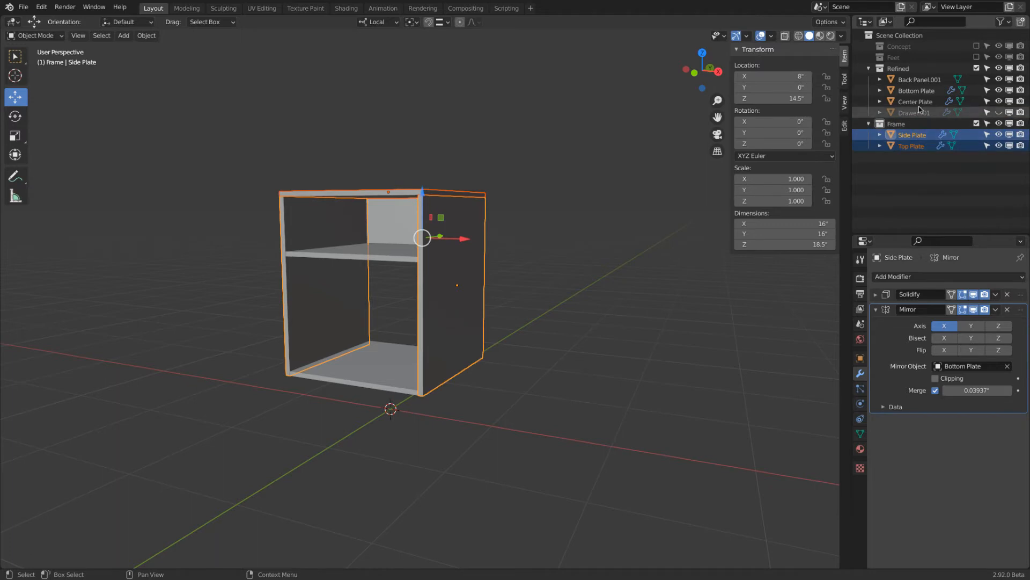
{"action": "left_click", "coordinate": [917, 102]}
{"action": "left_click", "coordinate": [915, 93], "text": "shift"}
{"action": "mouse_move", "coordinate": [913, 82]}
{"action": "left_mouse_down"}
{"action": "mouse_move", "coordinate": [896, 126]}
{"action": "mouse_move", "coordinate": [904, 71]}
{"action": "left_mouse_up"}
{"action": "left_click", "coordinate": [915, 102], "text": "shift"}
{"action": "left_click", "coordinate": [916, 91], "text": "shift"}
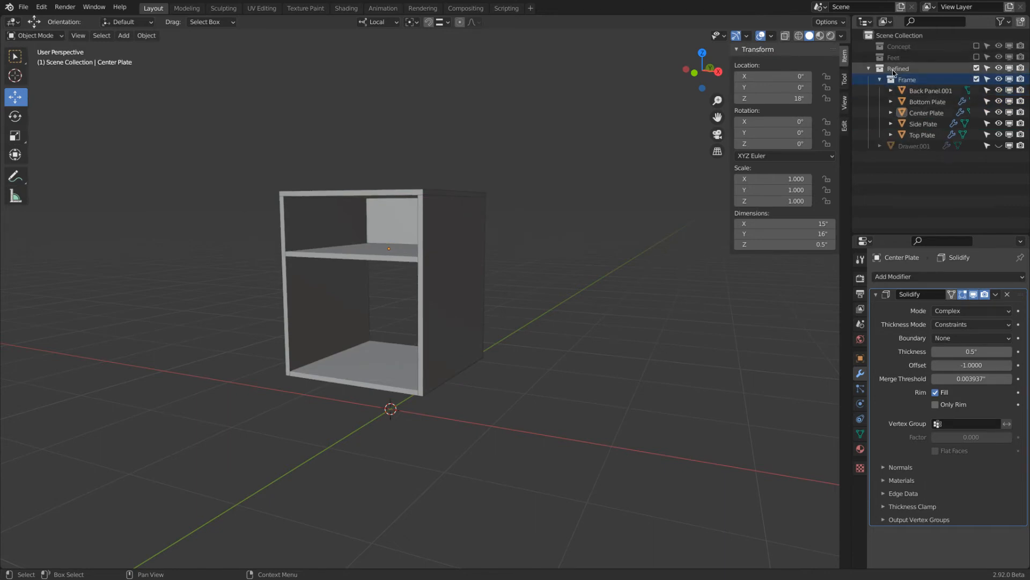
Exclude and re-include the Refined collection in the view layer to bring the hidden drawer back into view.
{"action": "left_click", "coordinate": [977, 69]}
{"action": "left_click", "coordinate": [977, 68]}
{"action": "left_click", "coordinate": [977, 69]}
{"action": "left_click", "coordinate": [976, 69]}
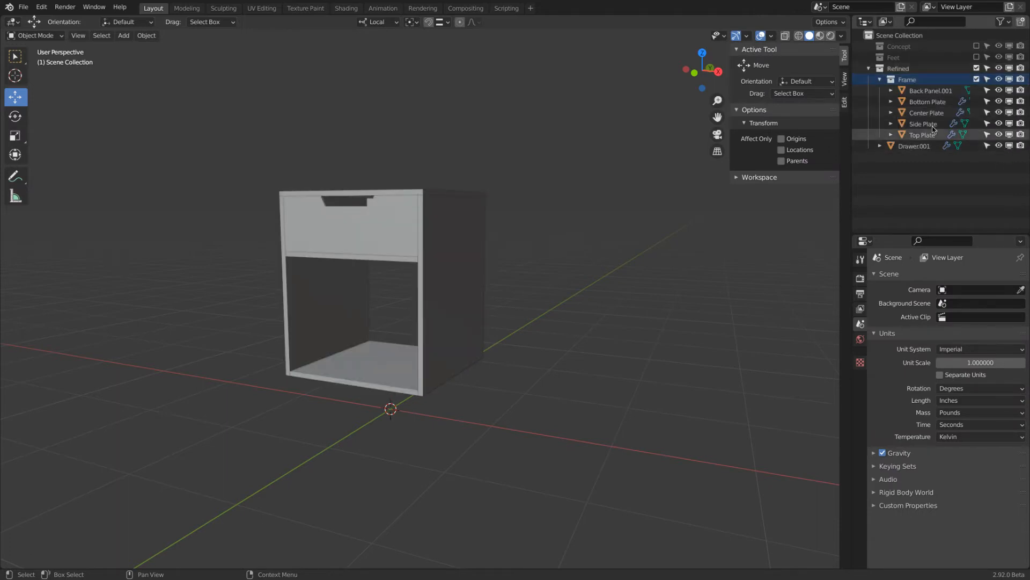
Exclude the Frame collection from the view layer and select Drawer.001.
{"action": "left_click", "coordinate": [976, 79]}
{"action": "middle_click_drag", "start_coordinate": [542, 182], "coordinate": [445, 230]}
{"action": "left_click", "coordinate": [445, 230]}
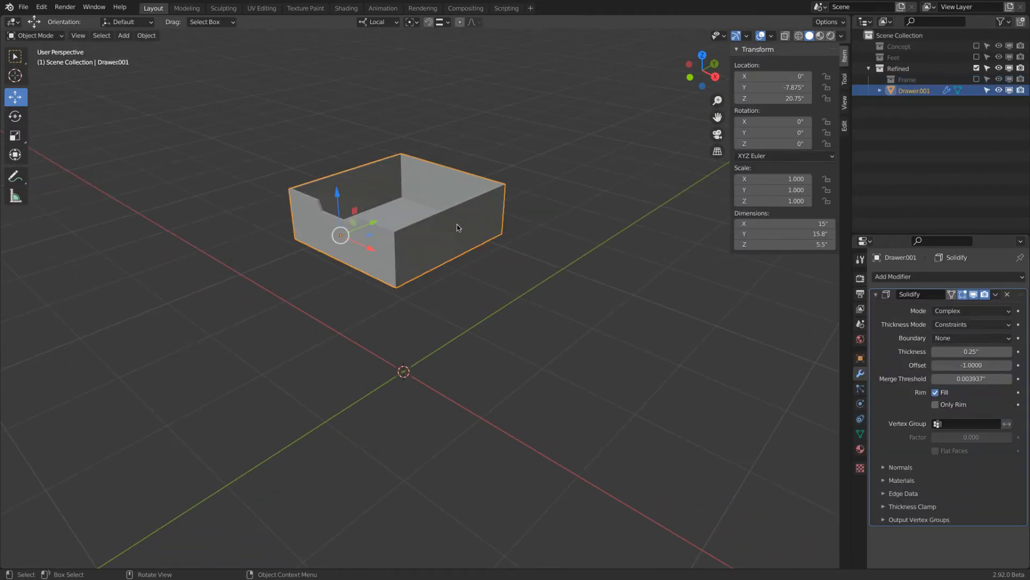
{"action": "scroll", "coordinate": [461, 222], "scroll_direction": "up", "scroll_amount": 2}
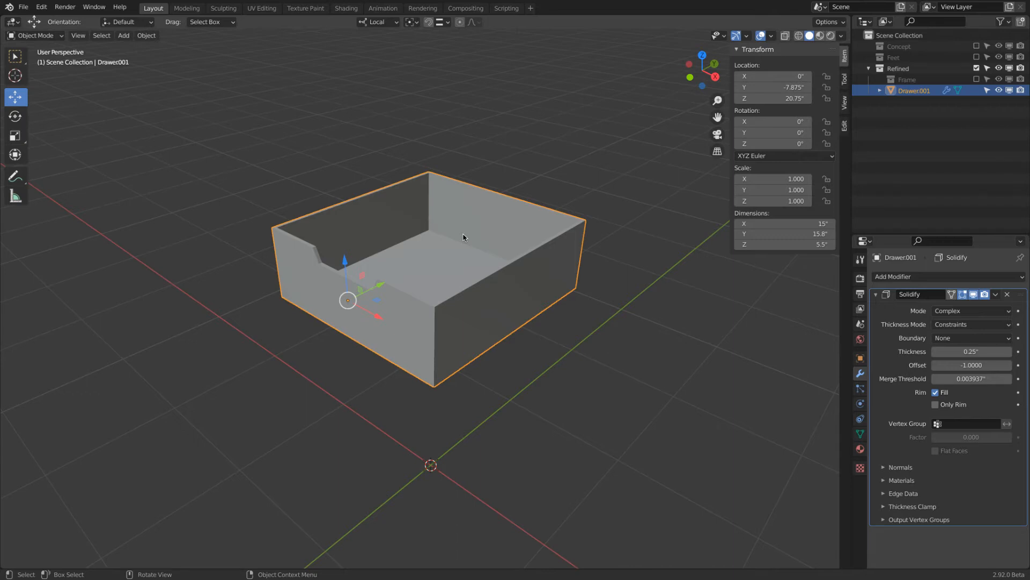
Separate the drawer's +X side, back and bottom faces into individual objects using face selection in Edit Mode.
{"action": "key", "text": "Tab"}
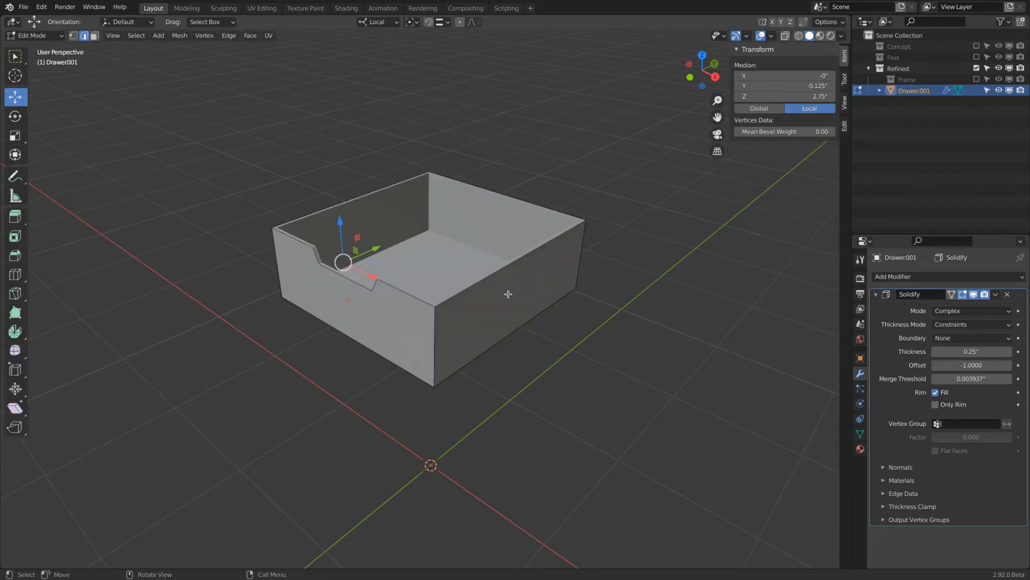
{"action": "left_click", "coordinate": [95, 35]}
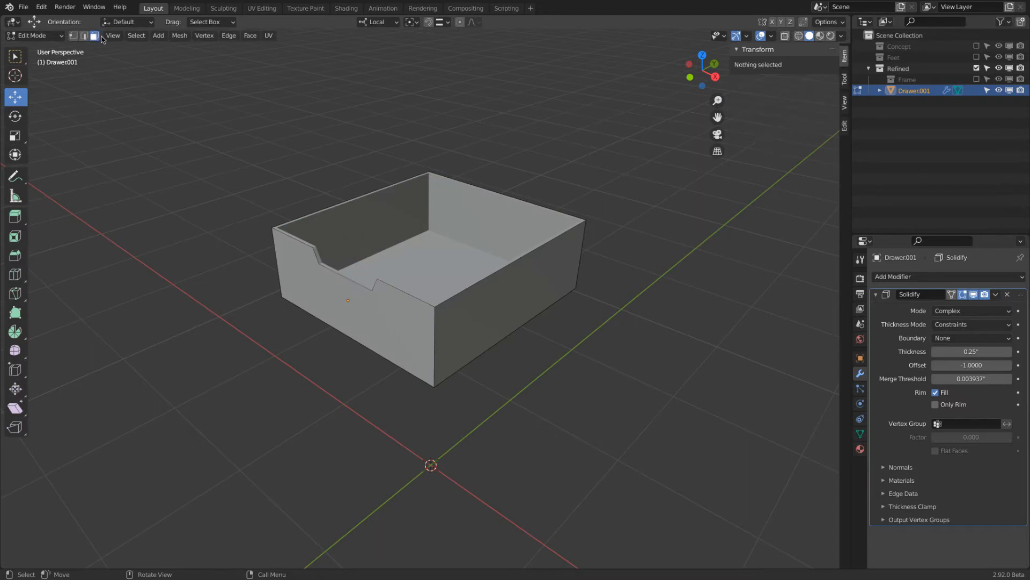
{"action": "left_click", "coordinate": [499, 325]}
{"action": "key", "text": "p"}
{"action": "left_click", "coordinate": [504, 275]}
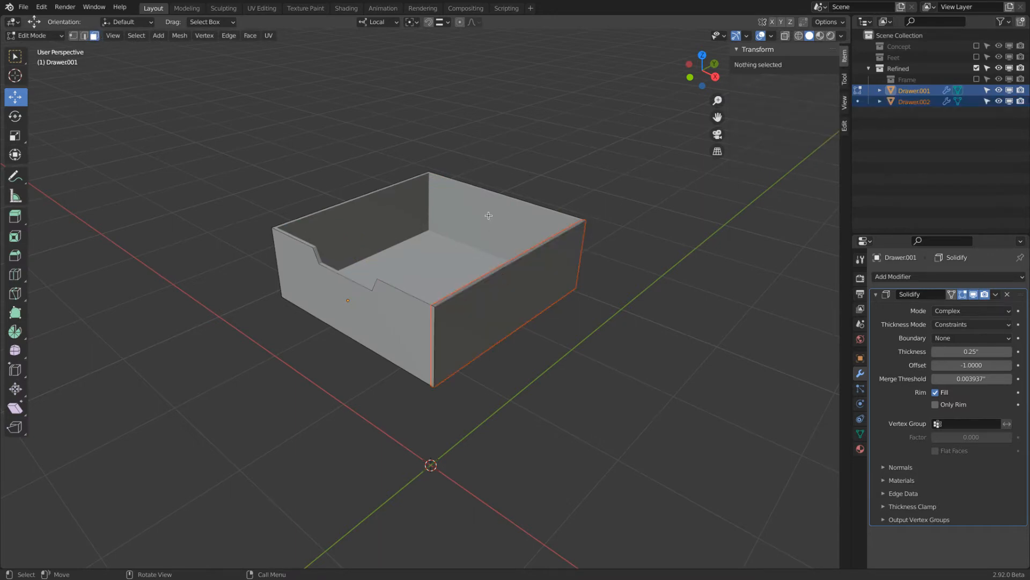
{"action": "key", "text": "p"}
{"action": "left_click", "coordinate": [488, 215]}
{"action": "left_click", "coordinate": [449, 262]}
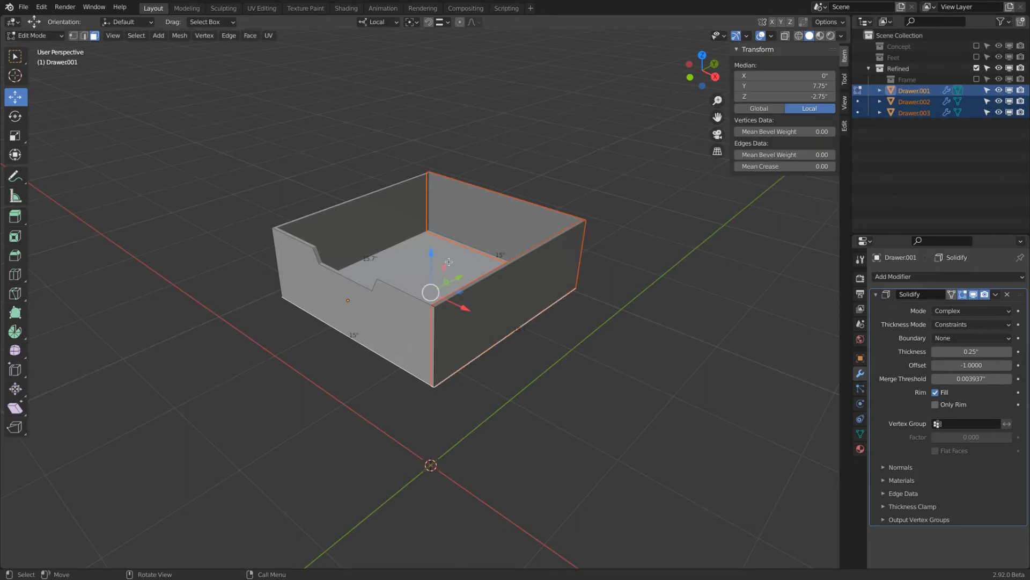
{"action": "key", "text": "p"}
{"action": "left_click", "coordinate": [445, 264]}
Delete the drawer's remaining -X side face, leaving only the front in Drawer.001.
{"action": "left_click", "coordinate": [371, 217]}
{"action": "key", "text": "x"}
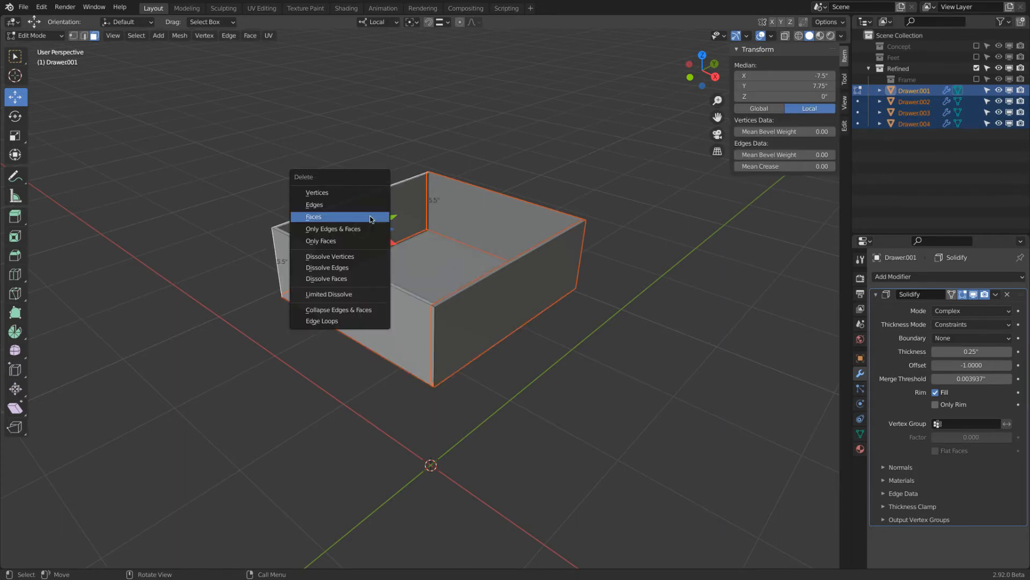
{"action": "left_click", "coordinate": [370, 218]}
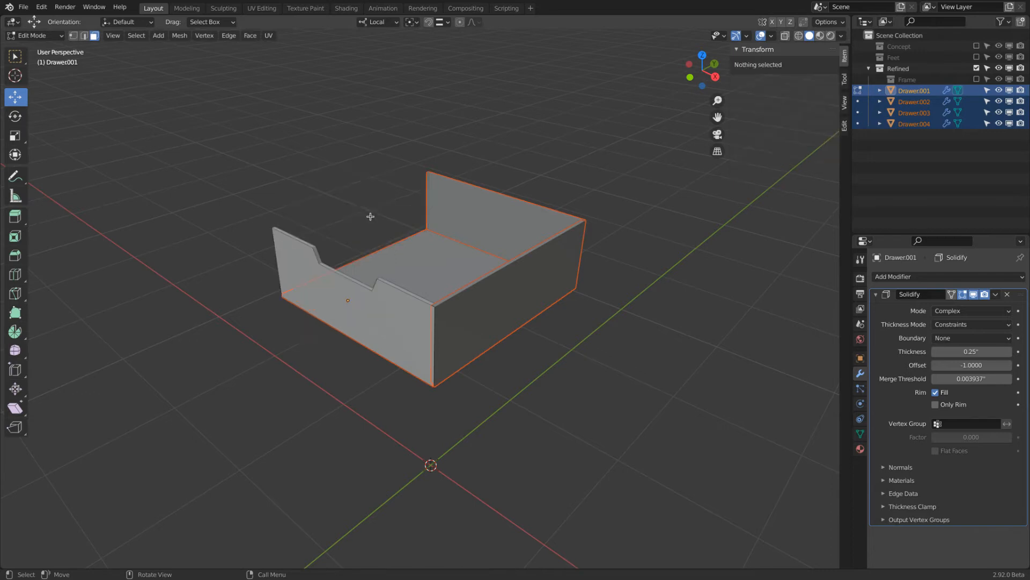
{"action": "middle_click_drag", "start_coordinate": [368, 226], "coordinate": [335, 241]}
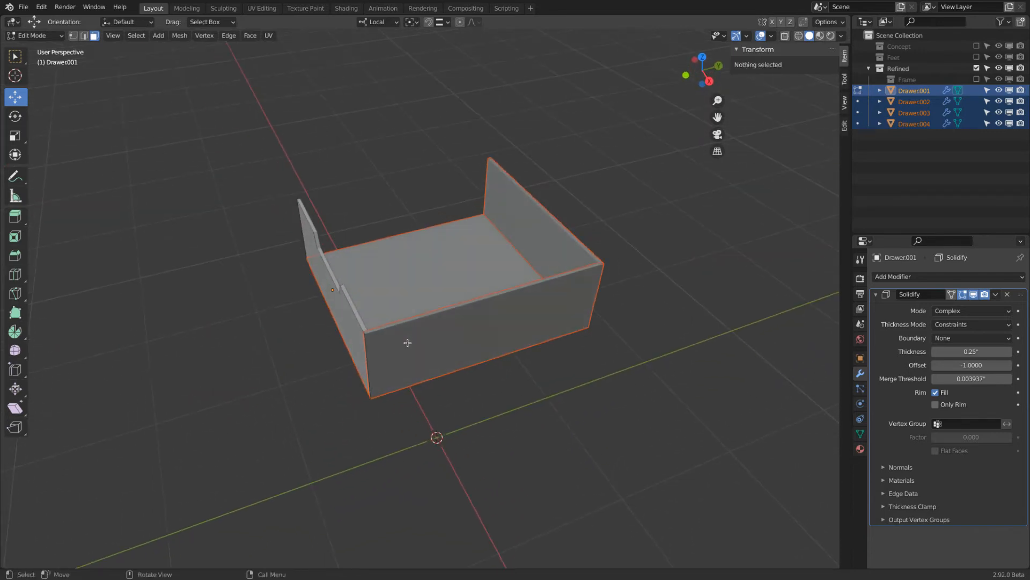
Pull the front vertical edge of the drawer's side board back from the drawer front, leaving the board about 14.2" long.
{"action": "key", "text": "Tab"}
{"action": "left_click", "coordinate": [455, 344]}
{"action": "middle_click_drag", "start_coordinate": [469, 359], "coordinate": [240, 145]}
{"action": "key", "text": "Tab"}
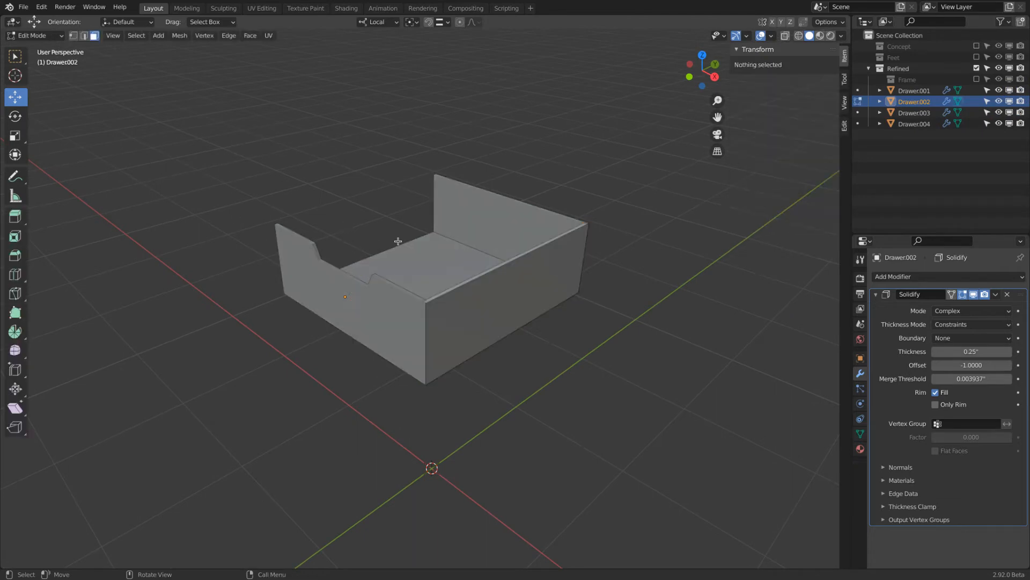
{"action": "left_click", "coordinate": [84, 36]}
{"action": "middle_click_drag", "start_coordinate": [424, 327], "coordinate": [397, 328]}
{"action": "left_click", "coordinate": [395, 330]}
{"action": "left_click_drag", "start_coordinate": [432, 343], "coordinate": [443, 308]}
{"action": "left_click", "coordinate": [35, 35]}
{"action": "left_click", "coordinate": [32, 42]}
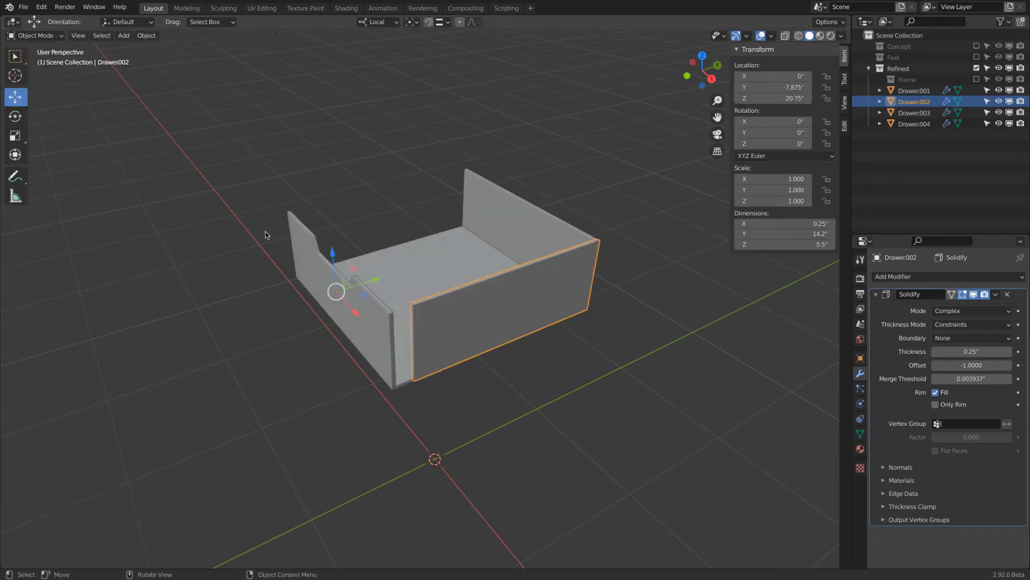
Set the Solidify thickness of the drawer front to 0.5".
{"action": "left_click", "coordinate": [300, 235]}
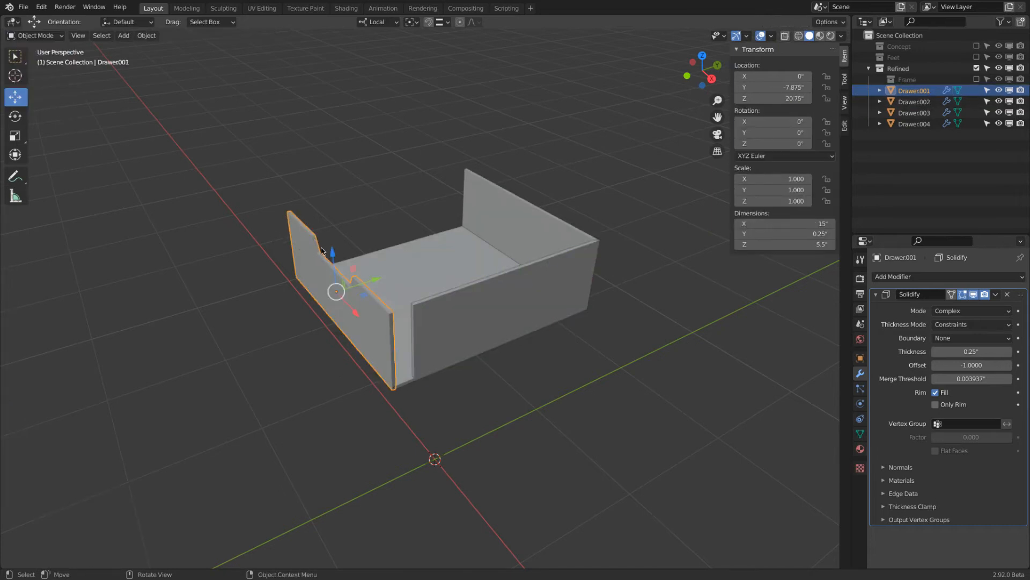
{"action": "left_click", "coordinate": [966, 351]}
{"action": "key", "text": "BackSpace"}
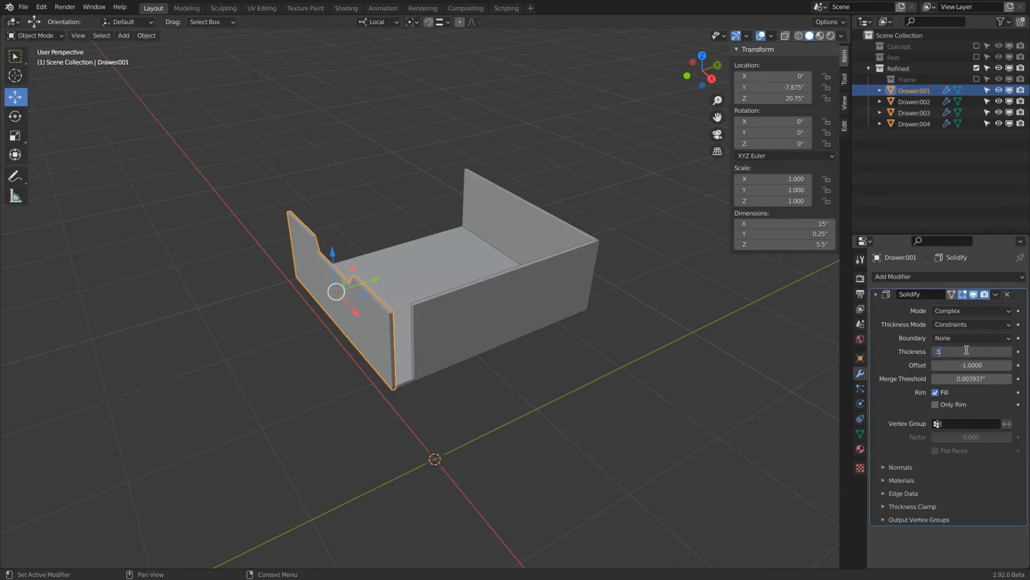
{"action": "type", "text": "0.5"}
{"action": "key", "text": "Return"}
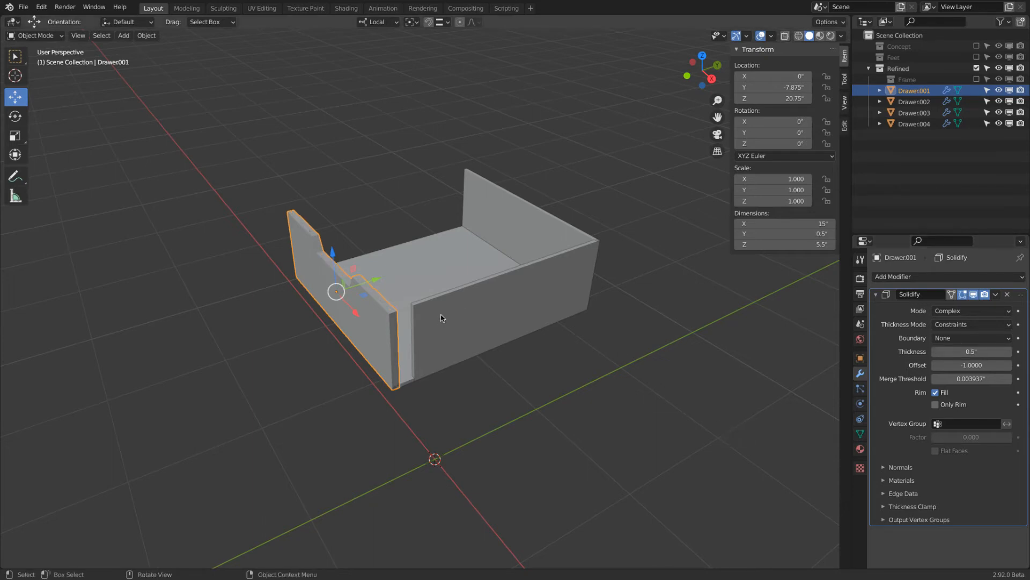
Fit the drawer's side board between its neighbours by moving its front edge to the drawer front and its rear edge to the back board.
{"action": "left_click", "coordinate": [424, 320]}
{"action": "scroll", "coordinate": [426, 320], "scroll_direction": "up", "scroll_amount": 2}
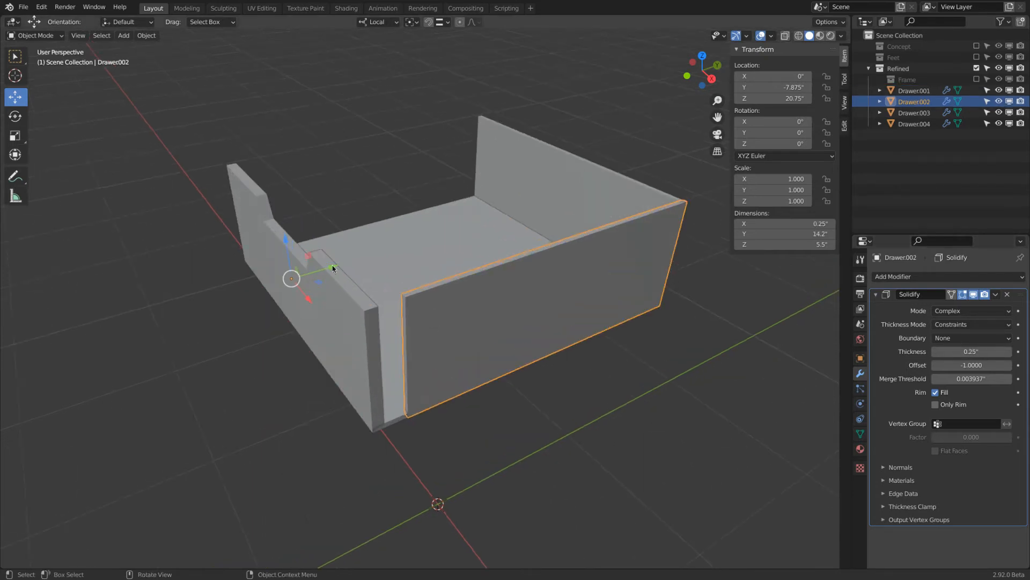
{"action": "left_click", "coordinate": [35, 35]}
{"action": "left_click", "coordinate": [30, 49]}
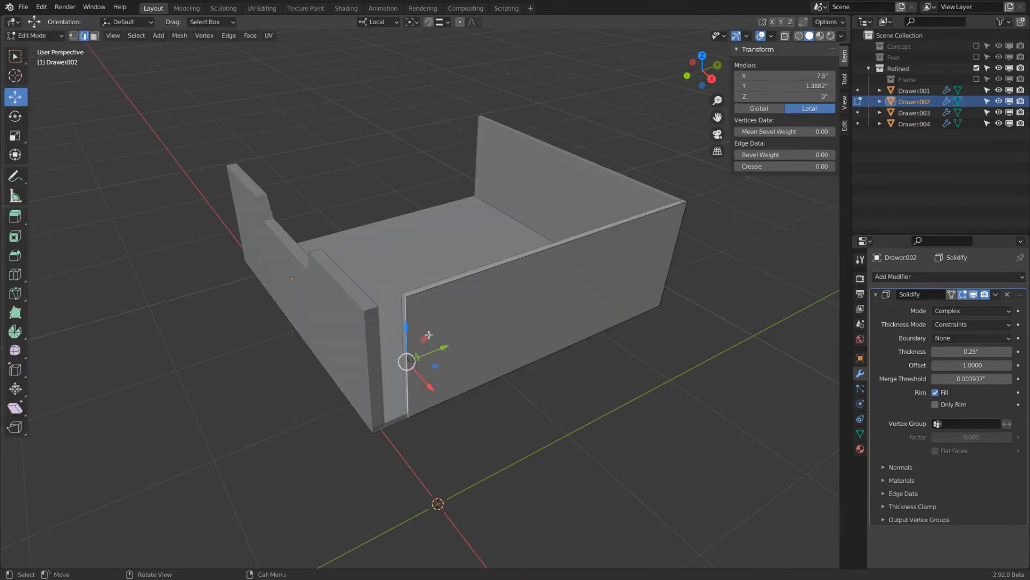
{"action": "left_click_drag", "start_coordinate": [447, 345], "coordinate": [422, 355]}
{"action": "middle_click_drag", "start_coordinate": [455, 349], "coordinate": [500, 401]}
{"action": "left_click", "coordinate": [502, 385]}
{"action": "mouse_move", "coordinate": [538, 449]}
{"action": "left_mouse_down"}
{"action": "mouse_move", "coordinate": [489, 411]}
{"action": "mouse_move", "coordinate": [530, 446]}
{"action": "left_mouse_up"}
{"action": "middle_click_drag", "start_coordinate": [531, 446], "coordinate": [783, 286]}
Add a Mirror modifier on the X axis to the drawer's side board to form the opposite side.
{"action": "left_click", "coordinate": [888, 277]}
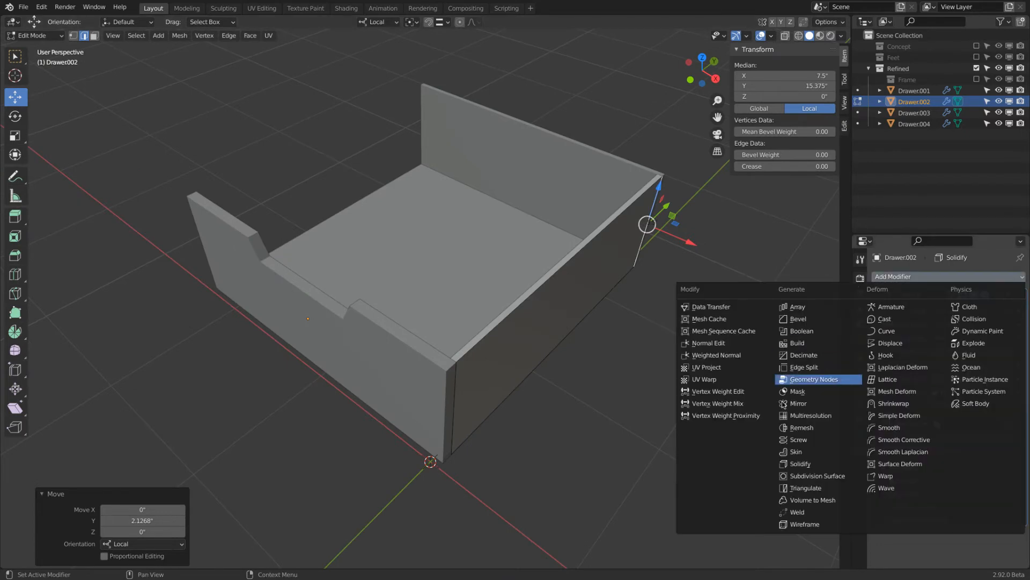
{"action": "left_click", "coordinate": [815, 403]}
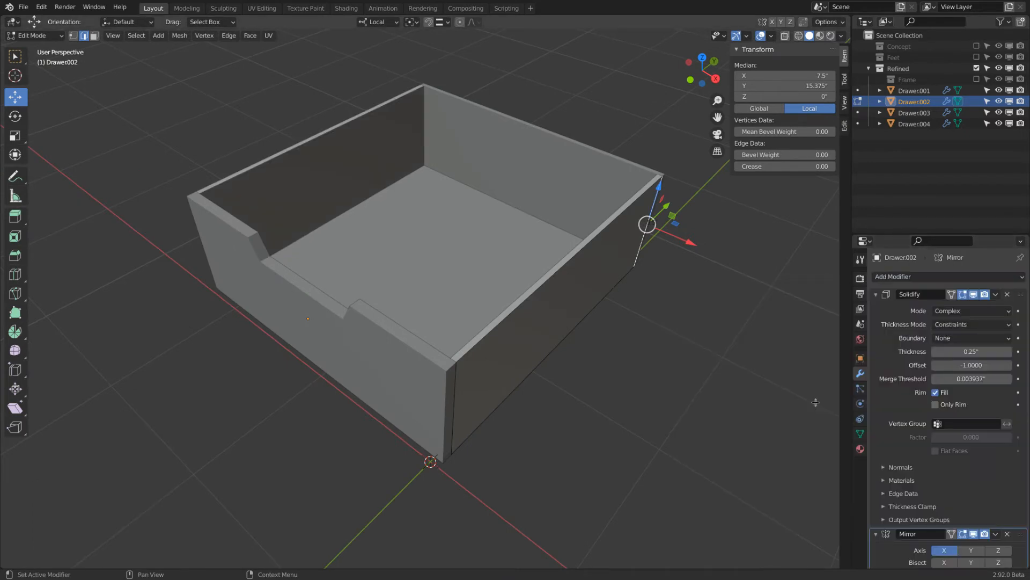
Set the drawer front as the Mirror Object of the drawer side board's Mirror modifier, and return to Object Mode.
{"action": "left_click", "coordinate": [877, 294]}
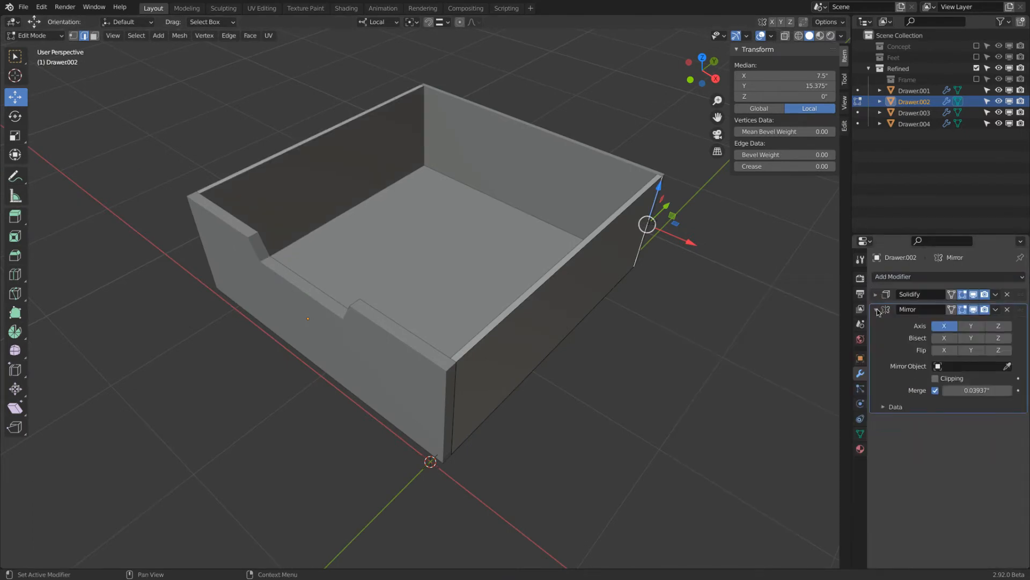
{"action": "left_click", "coordinate": [1009, 366]}
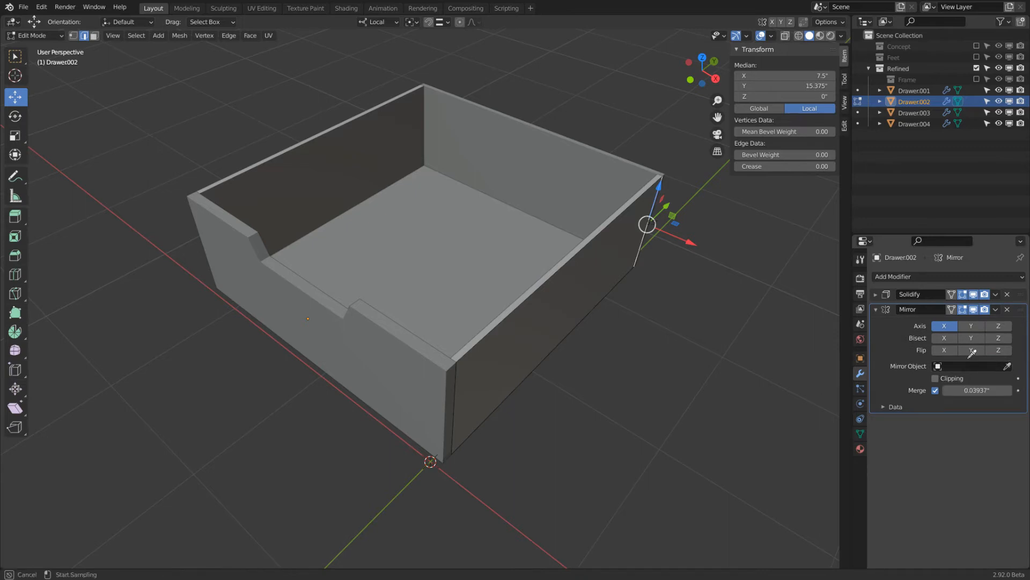
{"action": "left_click", "coordinate": [370, 339]}
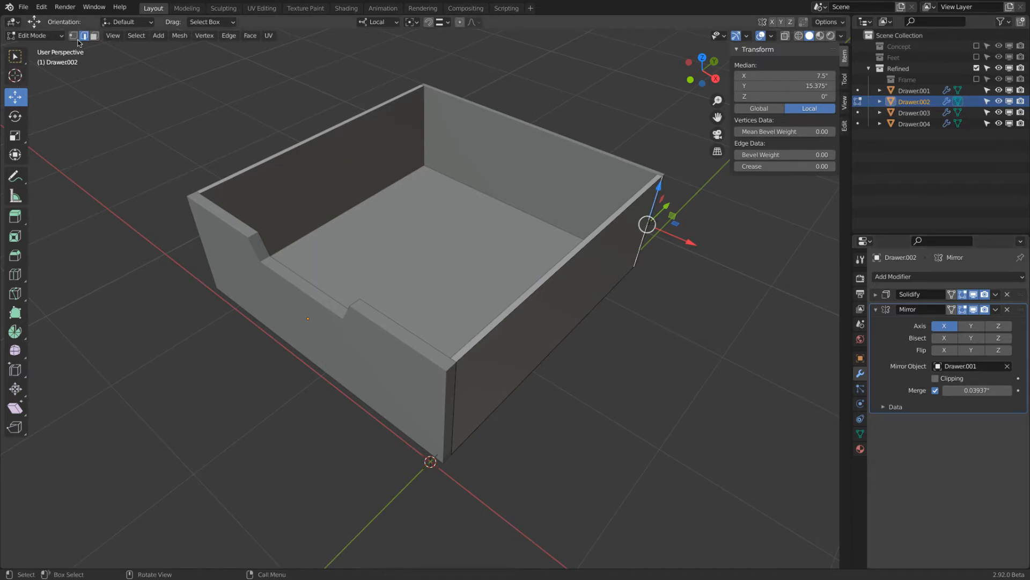
{"action": "left_click", "coordinate": [34, 36]}
{"action": "left_click", "coordinate": [29, 48]}
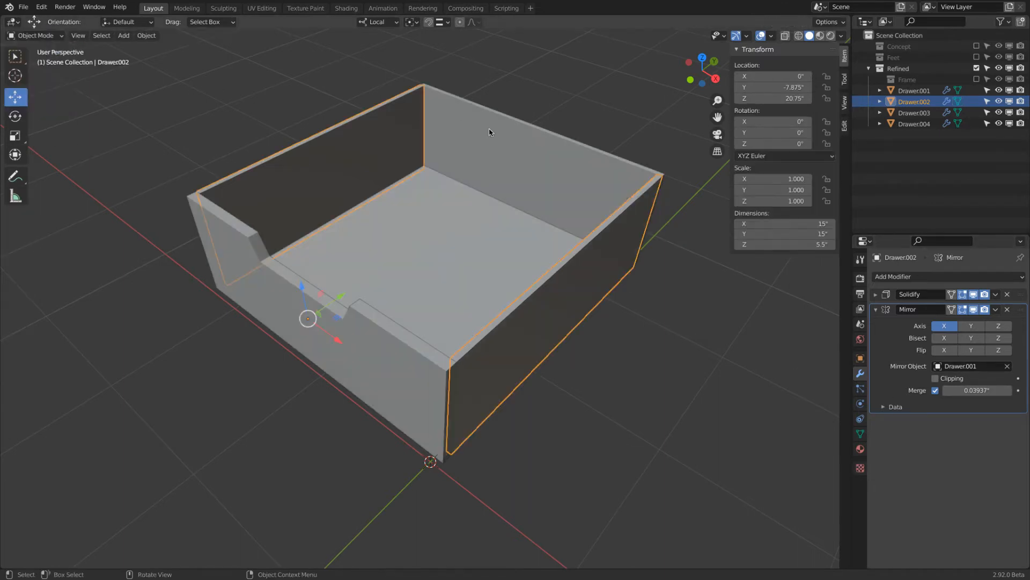
Pull the drawer bottom's rear edge and one side edge inward to the inner faces of the neighbouring boards.
{"action": "left_click", "coordinate": [588, 183]}
{"action": "middle_click_drag", "start_coordinate": [587, 183], "coordinate": [546, 213]}
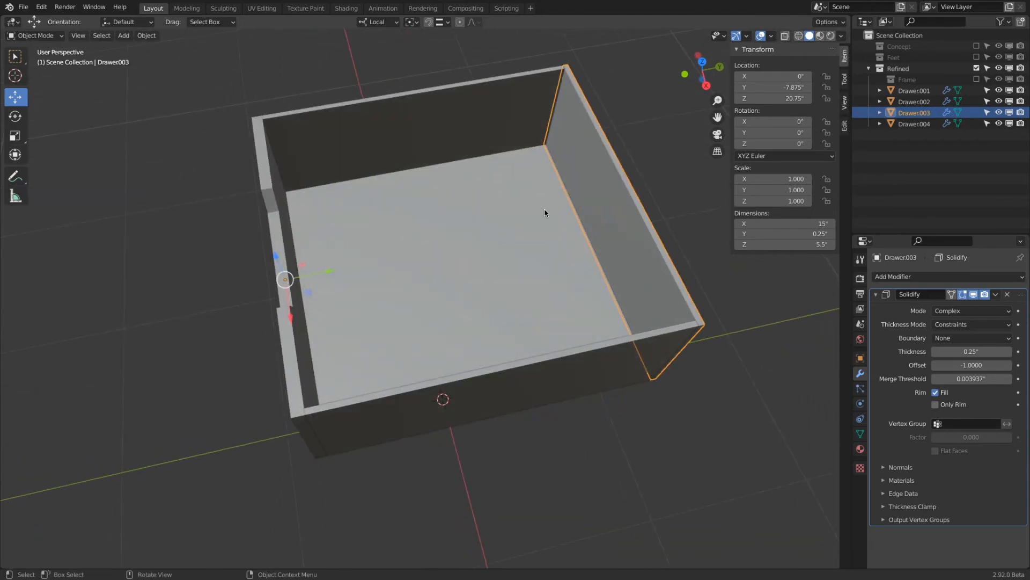
{"action": "left_click", "coordinate": [546, 213]}
{"action": "middle_click_drag", "start_coordinate": [538, 324], "coordinate": [352, 259]}
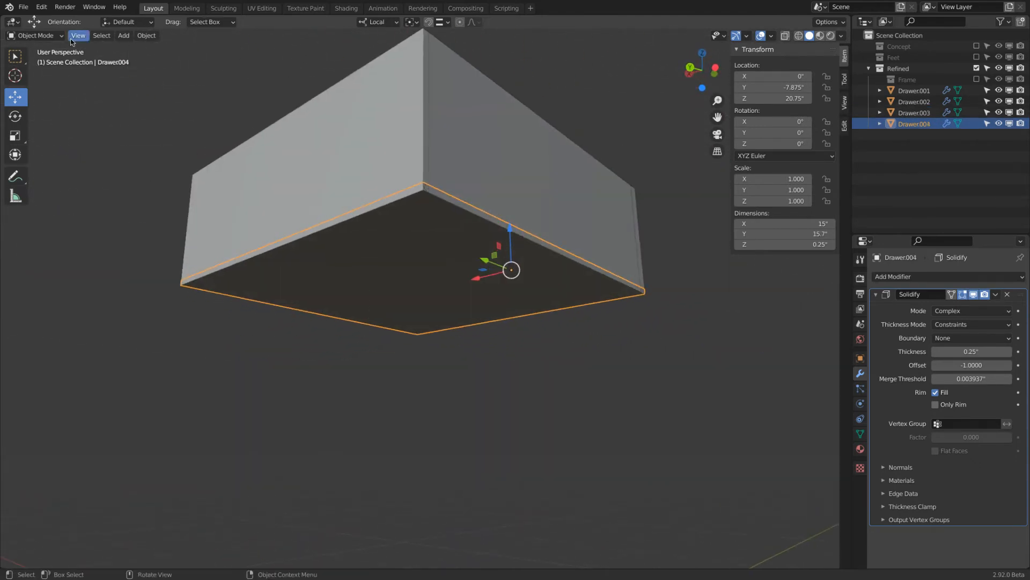
{"action": "left_click", "coordinate": [35, 35]}
{"action": "left_click", "coordinate": [30, 58]}
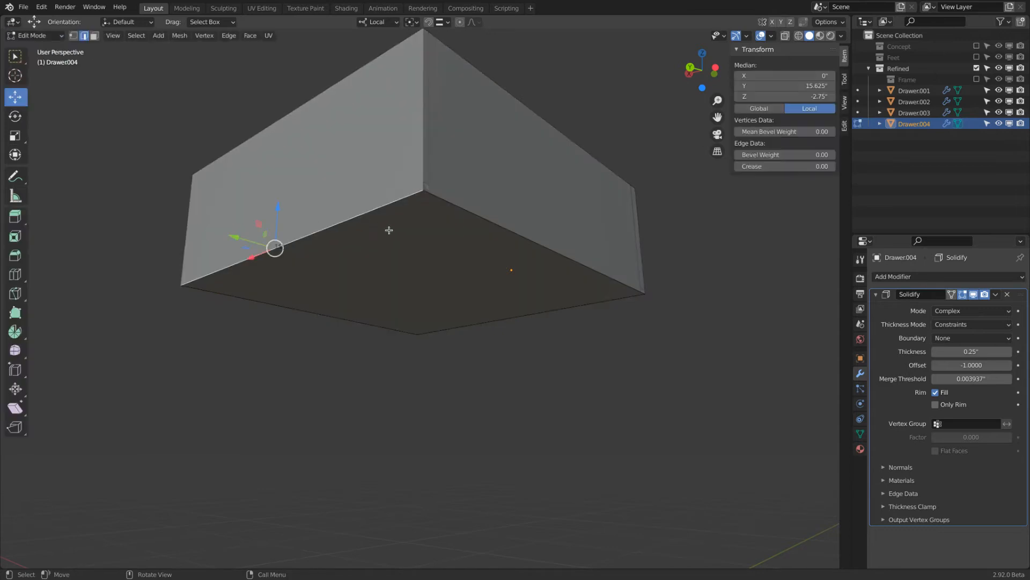
{"action": "middle_click_drag", "start_coordinate": [391, 232], "coordinate": [279, 216]}
{"action": "left_click_drag", "start_coordinate": [198, 224], "coordinate": [297, 152]}
{"action": "left_click", "coordinate": [387, 154]}
{"action": "left_click_drag", "start_coordinate": [486, 221], "coordinate": [416, 180]}
Pull the drawer bottom's other side edge and front edge inward to fit between the boards, making it 14.5" by 15".
{"action": "middle_click_drag", "start_coordinate": [416, 180], "coordinate": [489, 204]}
{"action": "left_click", "coordinate": [537, 187]}
{"action": "left_click_drag", "start_coordinate": [323, 178], "coordinate": [366, 197]}
{"action": "middle_click_drag", "start_coordinate": [365, 197], "coordinate": [384, 207]}
{"action": "left_click", "coordinate": [275, 227]}
{"action": "left_click_drag", "start_coordinate": [340, 321], "coordinate": [294, 258]}
{"action": "middle_click_drag", "start_coordinate": [371, 258], "coordinate": [345, 184]}
{"action": "left_click", "coordinate": [47, 36]}
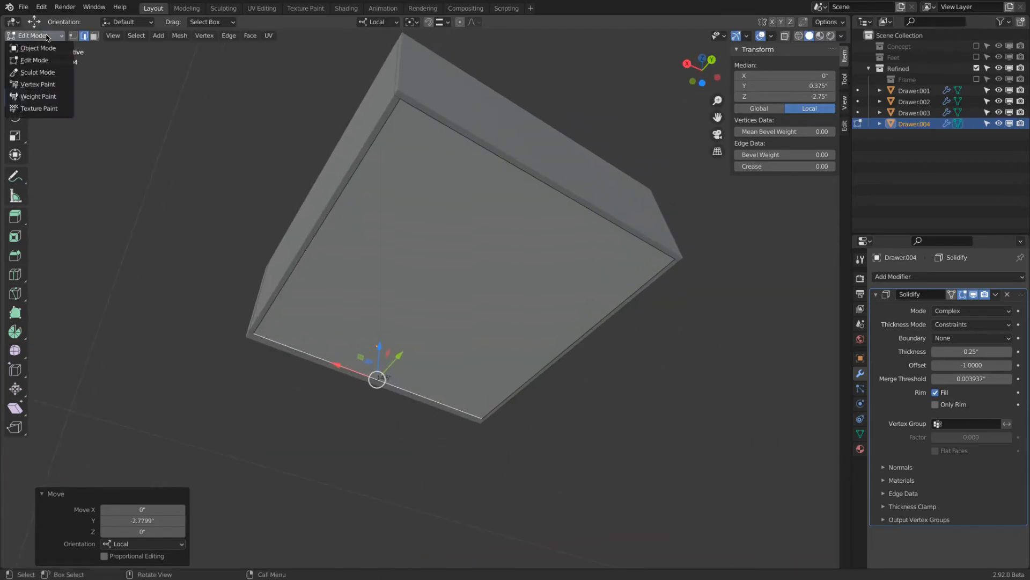
{"action": "left_click", "coordinate": [38, 47]}
Move the drawer bottom up by 0.25" along its local Z axis.
{"action": "middle_click_drag", "start_coordinate": [373, 188], "coordinate": [433, 184]}
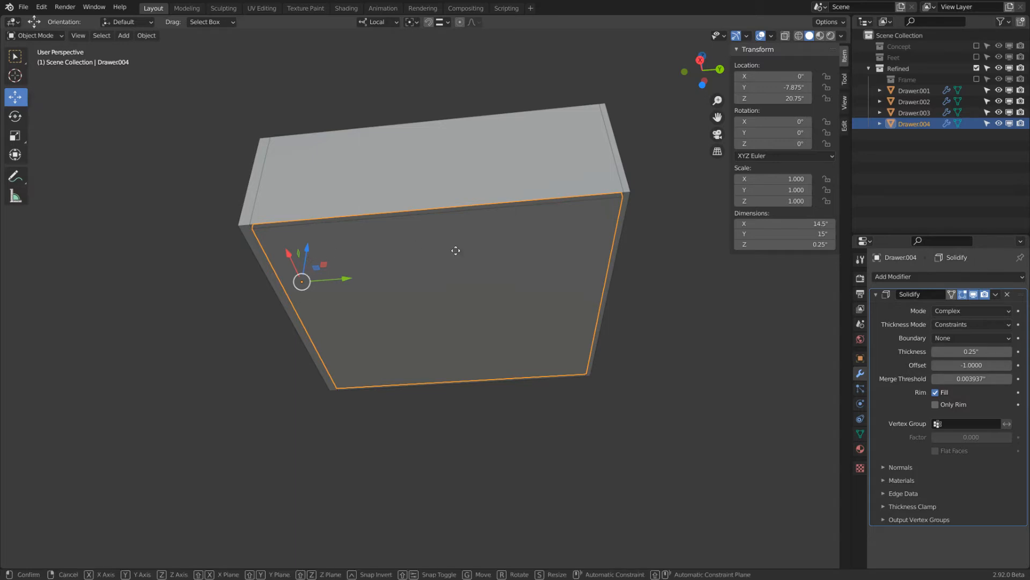
{"action": "key", "text": "g"}
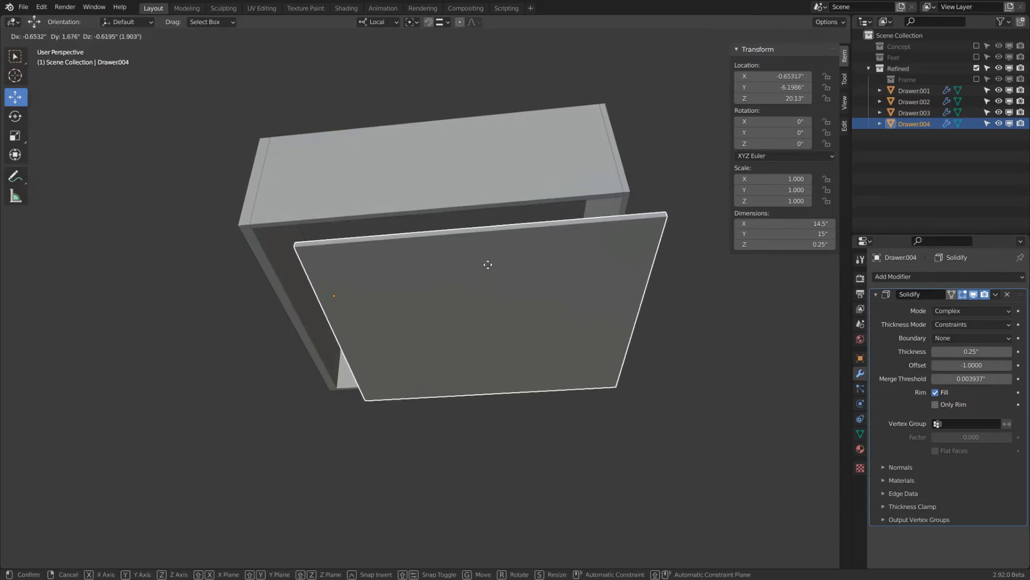
{"action": "key", "text": "z"}
{"action": "key", "text": "z"}
{"action": "type", "text": ".25"}
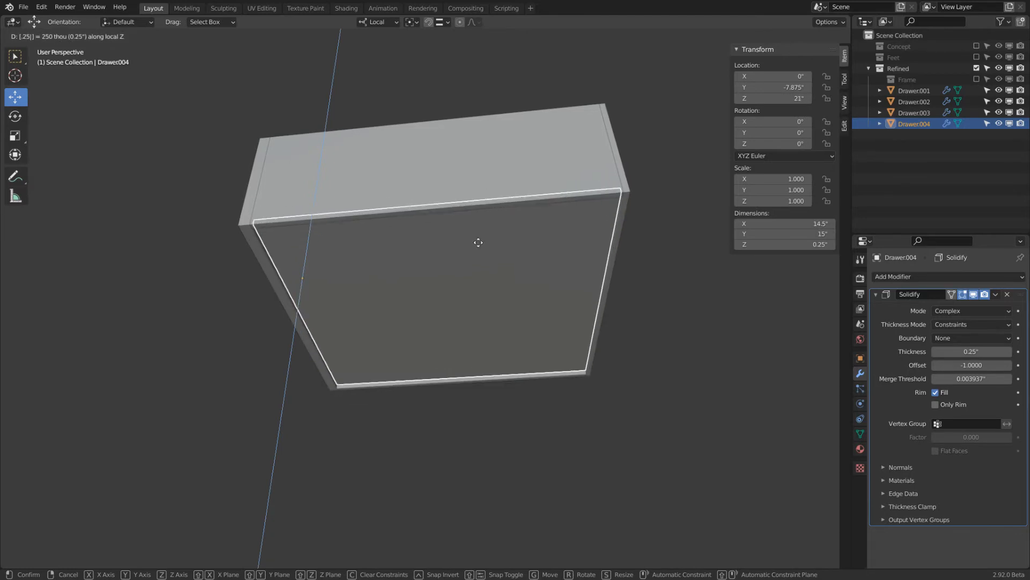
{"action": "key", "text": "Return"}
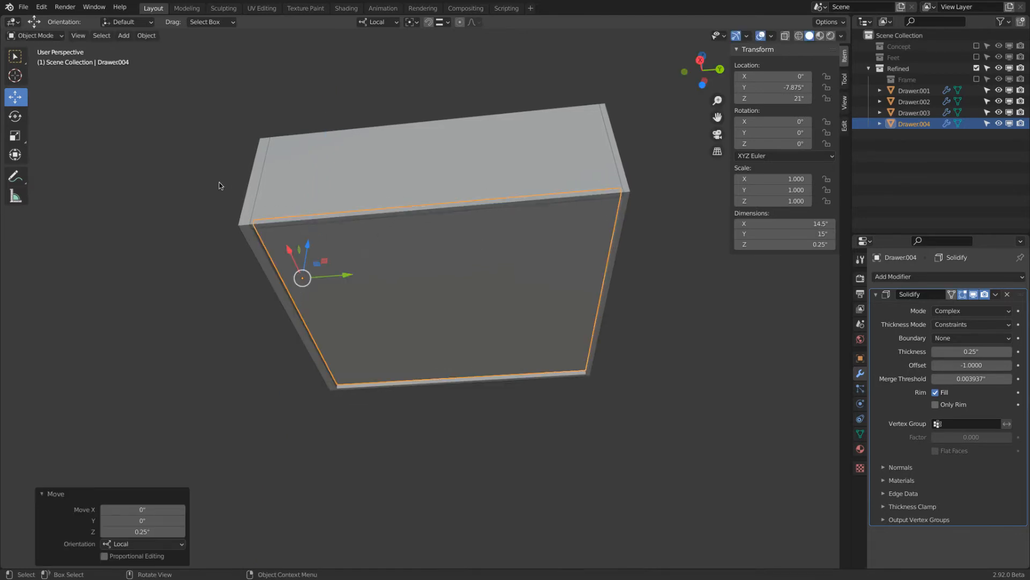
{"action": "left_click_drag", "start_coordinate": [307, 246], "coordinate": [313, 242]}
{"action": "right_click", "coordinate": [313, 242]}
{"action": "left_click_drag", "start_coordinate": [308, 247], "coordinate": [370, 252]}
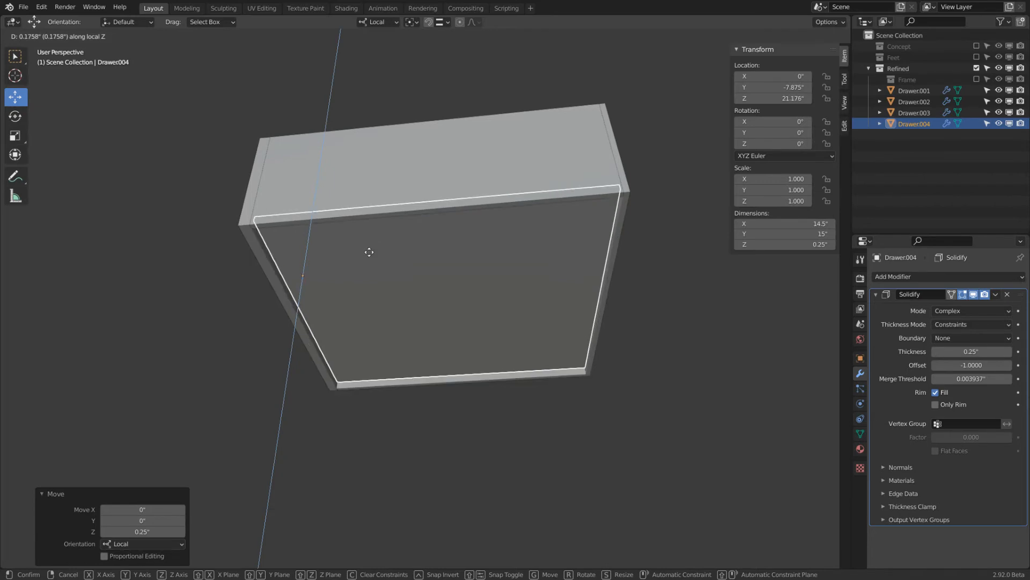
{"action": "right_click", "coordinate": [370, 252]}
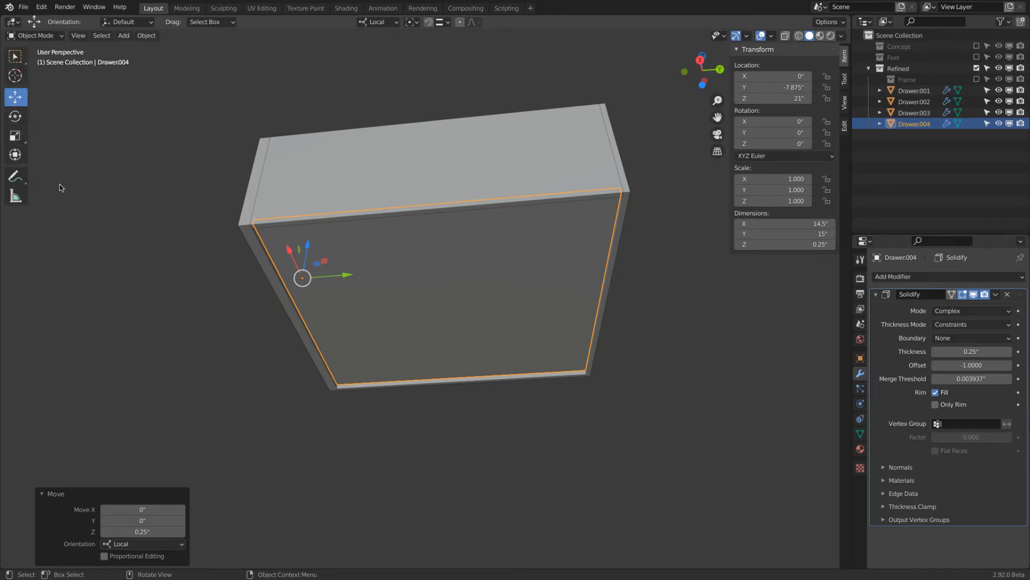
Rename the drawer's front board object as "Drawer Front".
{"action": "middle_click_drag", "start_coordinate": [263, 180], "coordinate": [324, 266]}
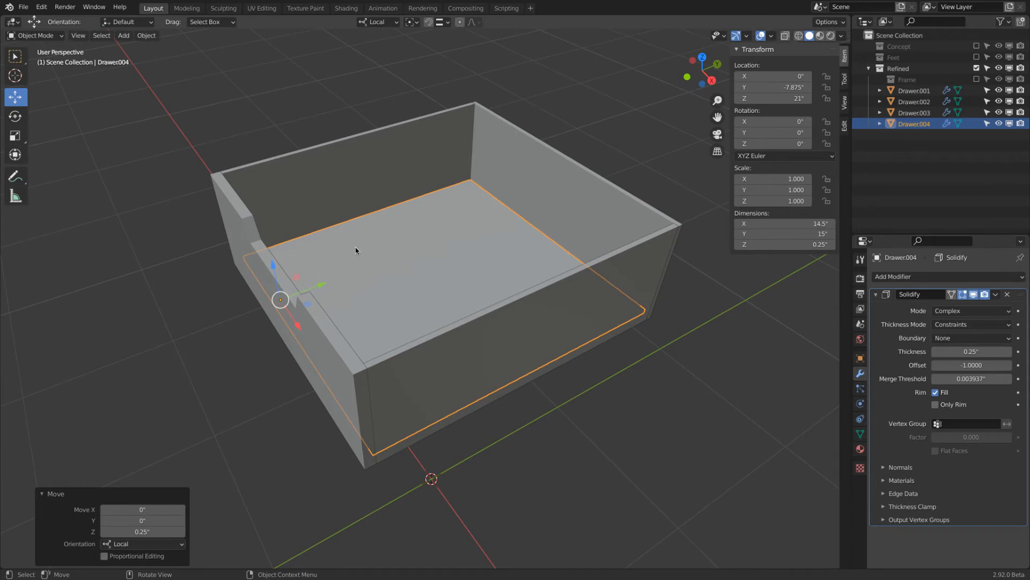
{"action": "left_click", "coordinate": [344, 350]}
{"action": "double_click", "coordinate": [930, 91]}
{"action": "left_click", "coordinate": [938, 93]}
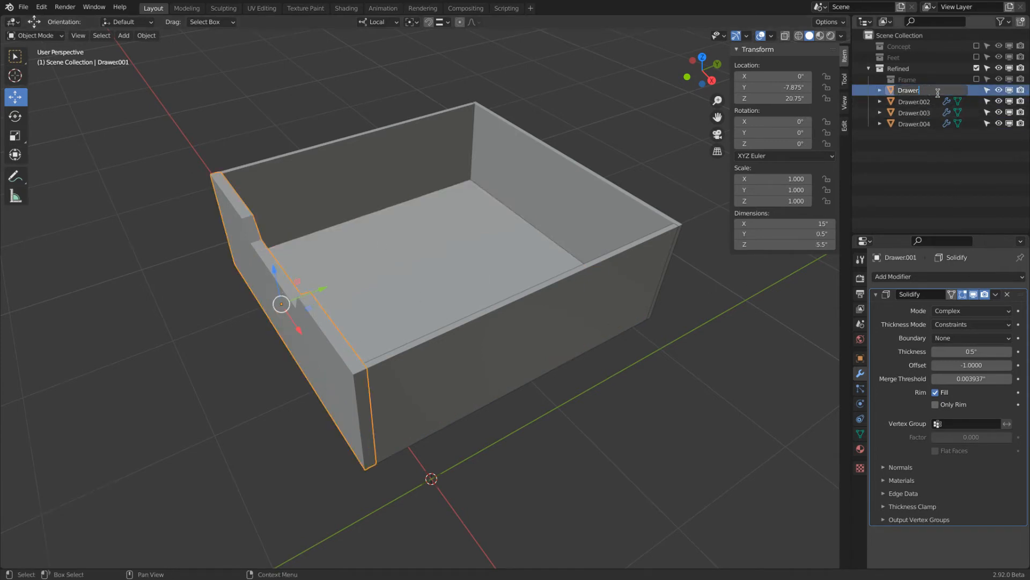
{"action": "type", "text": "Front"}
{"action": "key", "text": "Return"}
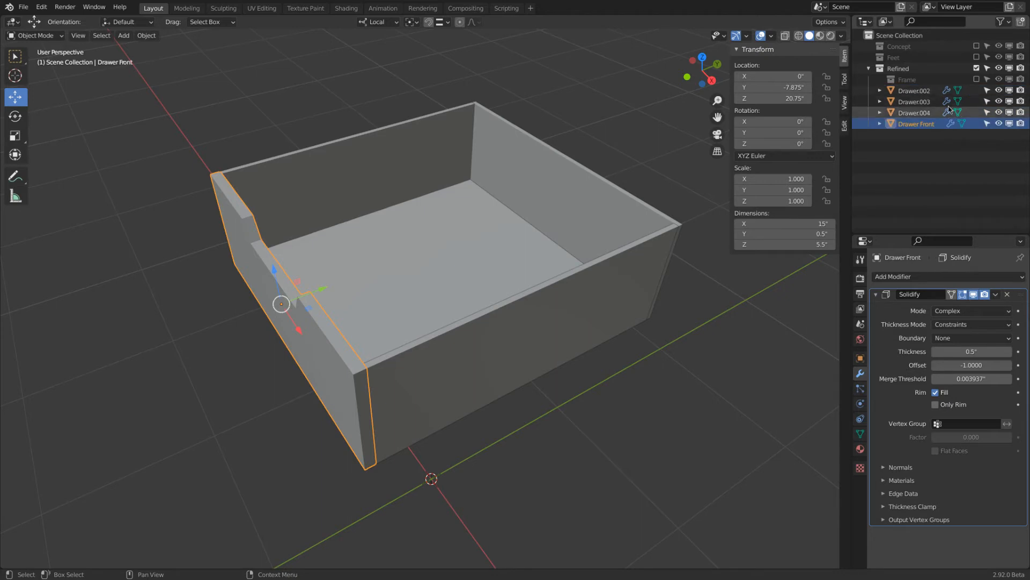
Rename the drawer's bottom board object as "Drawer Bottom".
{"action": "left_click", "coordinate": [453, 265]}
{"action": "double_click", "coordinate": [937, 113]}
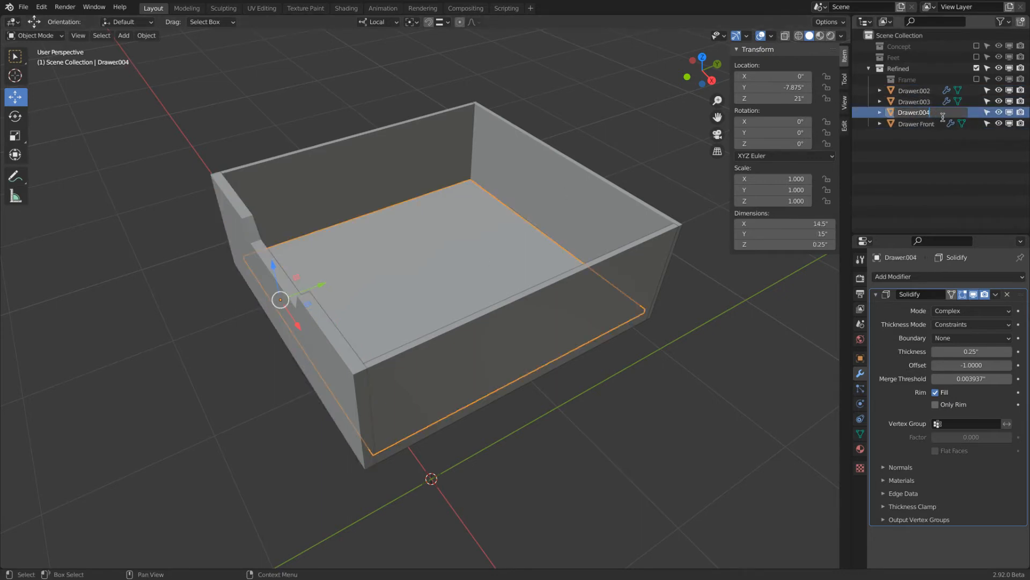
{"action": "type", "text": "Bottom"}
{"action": "key", "text": "Return"}
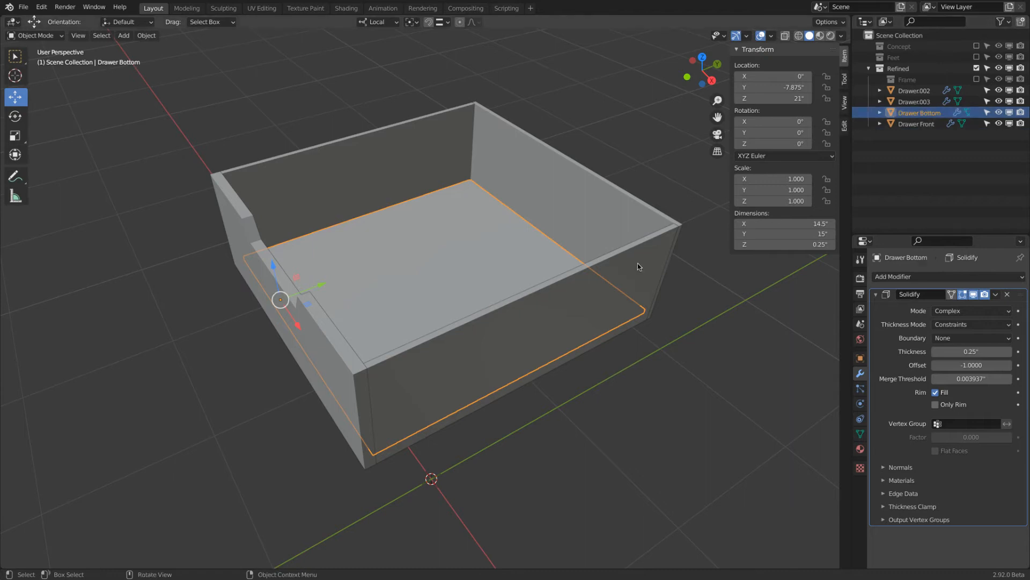
Rename the mirrored side board object of the drawer as "Drawer Side".
{"action": "left_click", "coordinate": [918, 91]}
{"action": "double_click", "coordinate": [922, 92]}
{"action": "key", "text": "BackSpace"}
{"action": "key", "text": "BackSpace"}
{"action": "type", "text": "Side"}
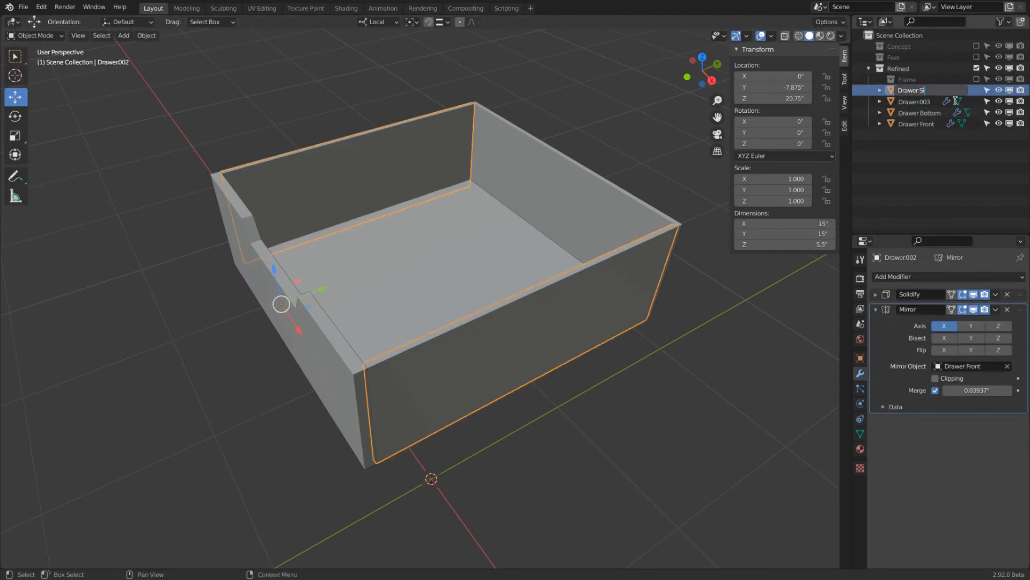
{"action": "key", "text": "Return"}
Rename the drawer's rear board object as "Drawer Back".
{"action": "left_click", "coordinate": [920, 91]}
{"action": "double_click", "coordinate": [920, 91]}
{"action": "key", "text": "BackSpace"}
{"action": "key", "text": "BackSpace"}
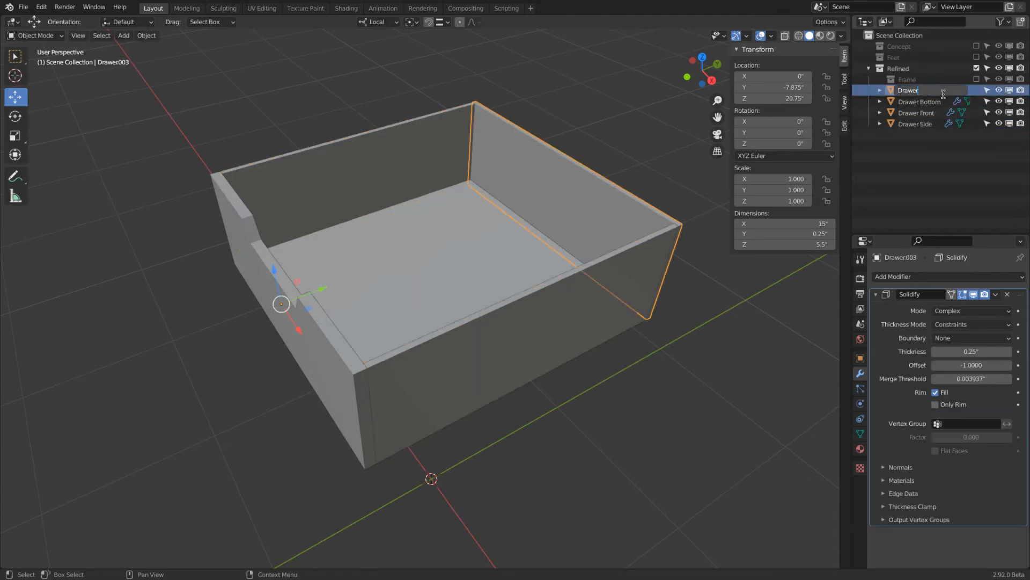
{"action": "type", "text": "Back"}
{"action": "key", "text": "Return"}
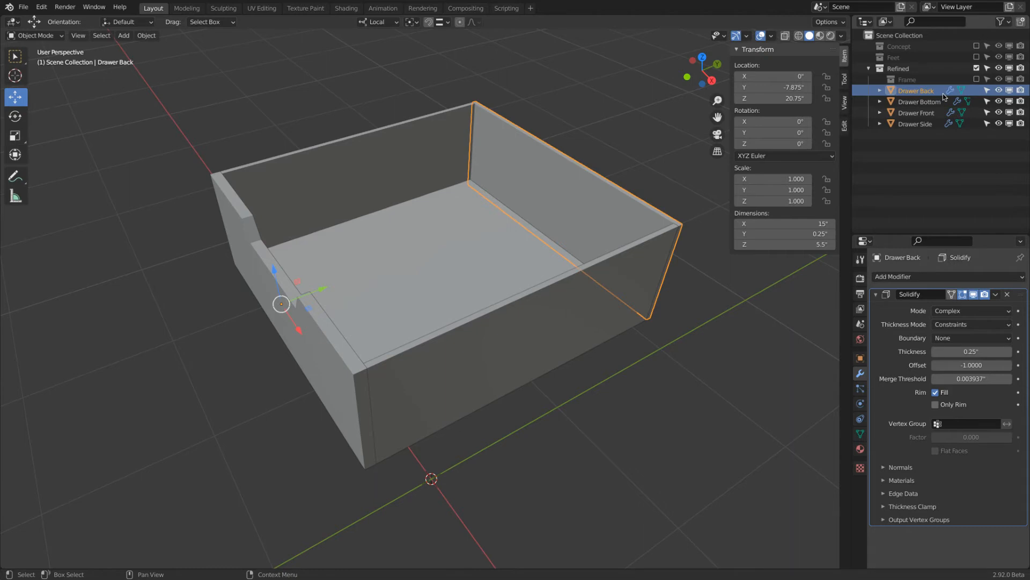
Create a new collection inside the Refined collection and name it "Drawer".
{"action": "left_click", "coordinate": [902, 69]}
{"action": "right_click", "coordinate": [902, 69]}
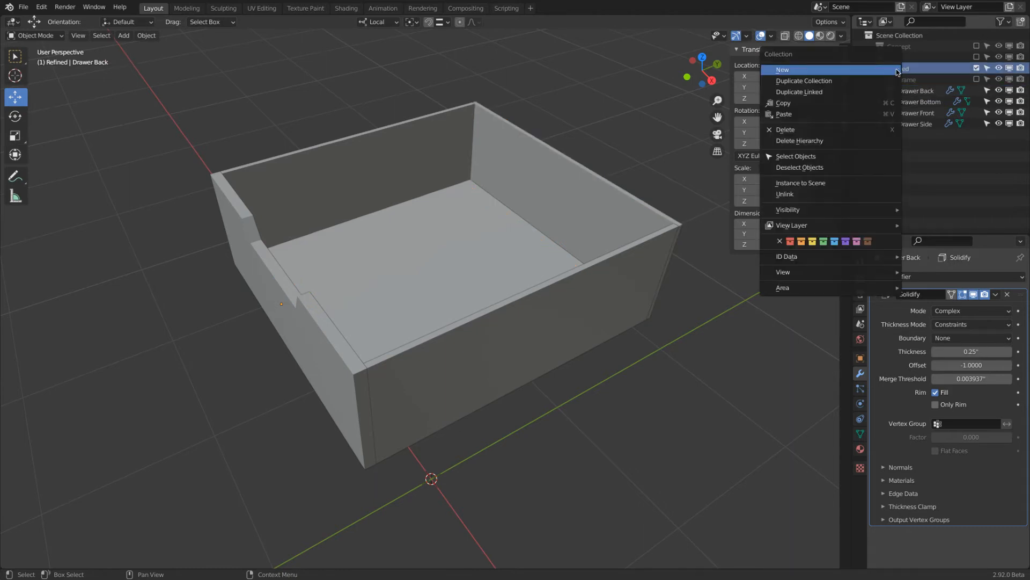
{"action": "left_click", "coordinate": [883, 70]}
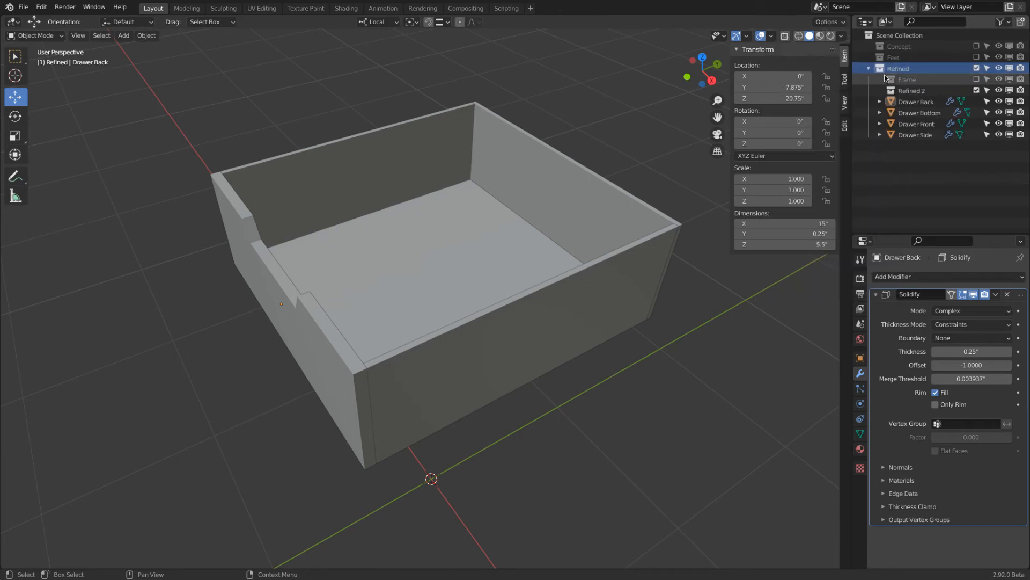
{"action": "left_click", "coordinate": [912, 91]}
{"action": "double_click", "coordinate": [915, 91]}
{"action": "type", "text": "Dra"}
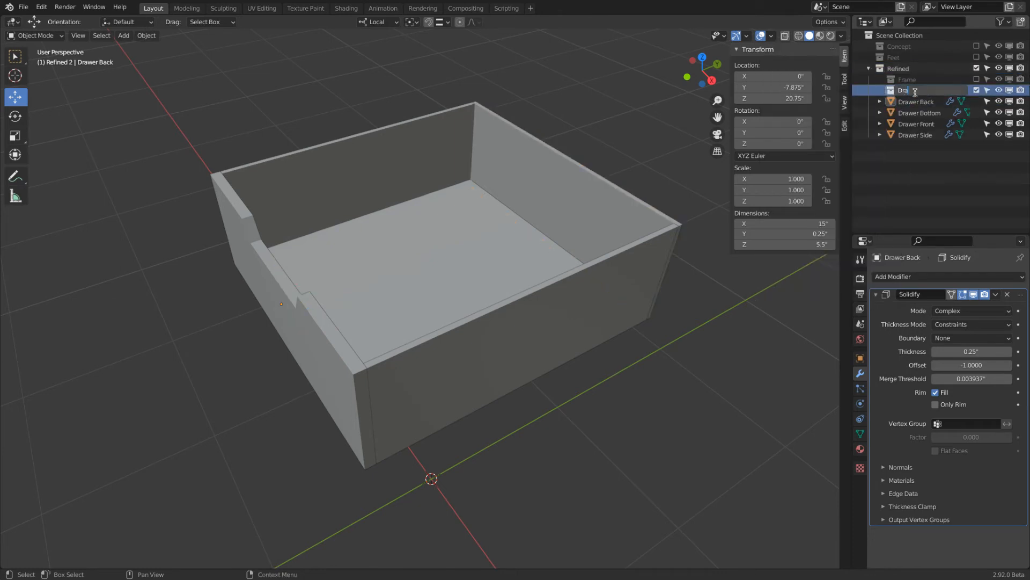
{"action": "type", "text": "er"}
{"action": "key", "text": "Return"}
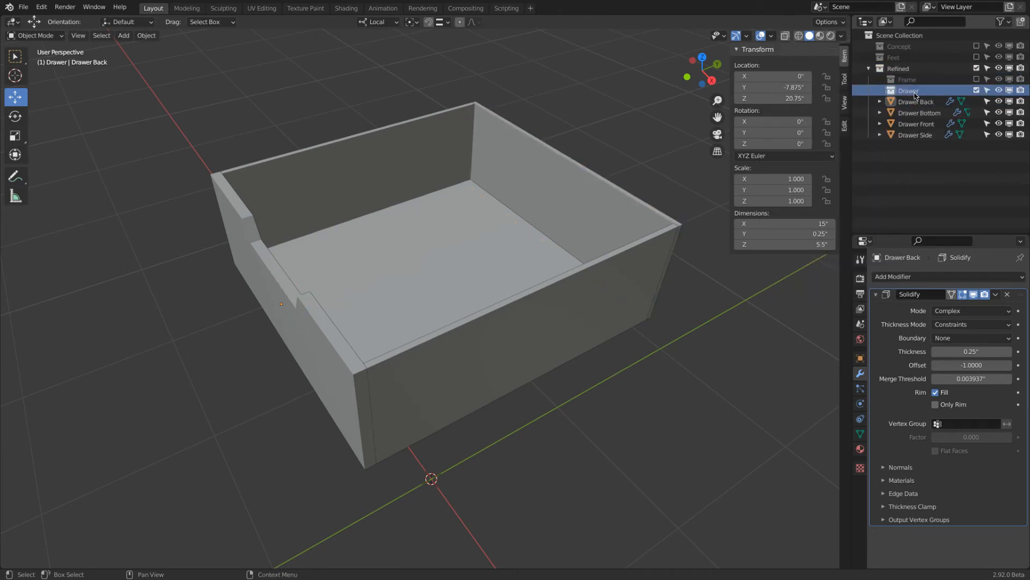
Move the four drawer boards into the Drawer collection and collapse it.
{"action": "left_click", "coordinate": [914, 102]}
{"action": "left_click", "coordinate": [915, 135], "text": "shift"}
{"action": "left_click_drag", "start_coordinate": [914, 102], "coordinate": [907, 91]}
{"action": "left_click", "coordinate": [878, 92]}
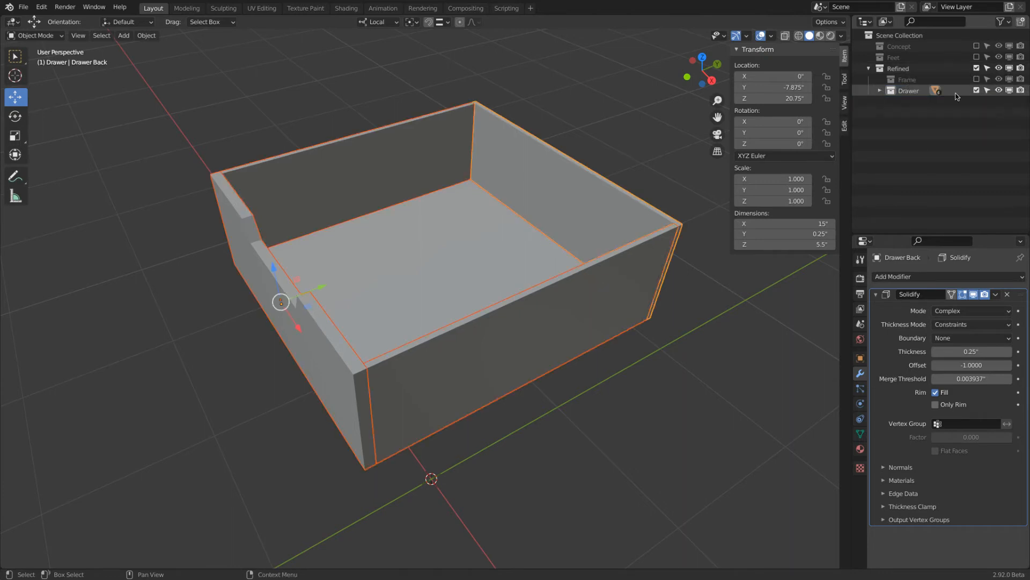
Re-enable the Frame and Feet collections to show the whole nightstand together with the drawer.
{"action": "left_click", "coordinate": [976, 79]}
{"action": "scroll", "coordinate": [520, 244], "scroll_direction": "down", "scroll_amount": 5}
{"action": "middle_click_drag", "start_coordinate": [521, 244], "coordinate": [535, 221]}
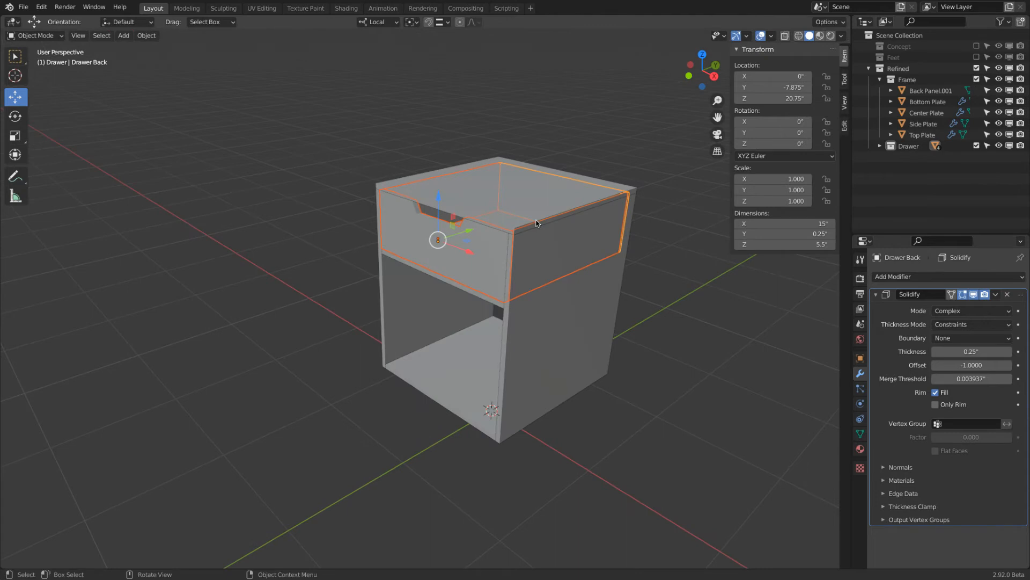
{"action": "left_click", "coordinate": [976, 57]}
{"action": "middle_click_drag", "start_coordinate": [584, 274], "coordinate": [426, 508]}
{"action": "left_click", "coordinate": [474, 464]}
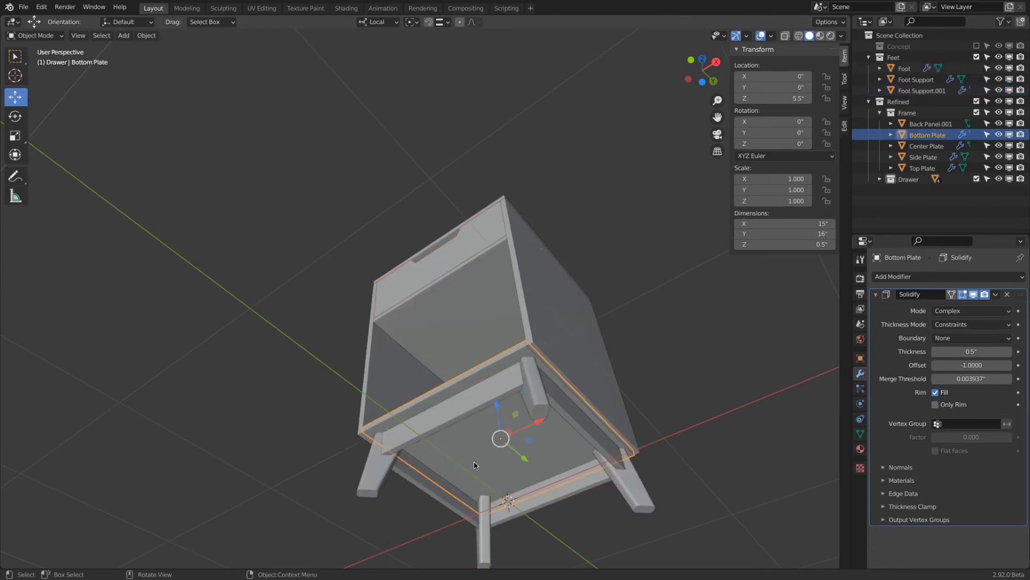
{"action": "key", "text": "g"}
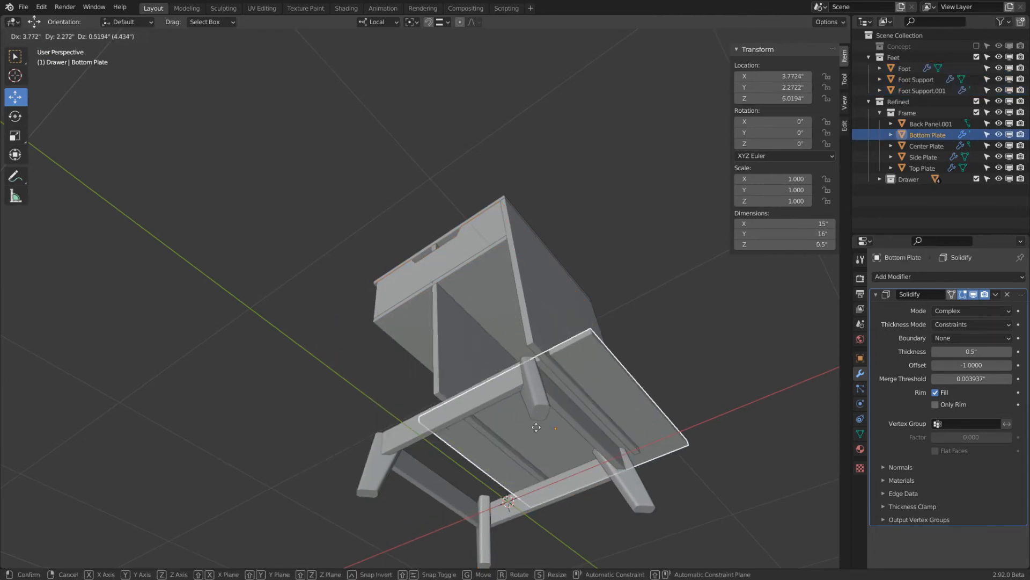
{"action": "key", "text": "Escape"}
{"action": "left_click", "coordinate": [547, 396]}
{"action": "key", "text": "g"}
{"action": "key", "text": "Escape"}
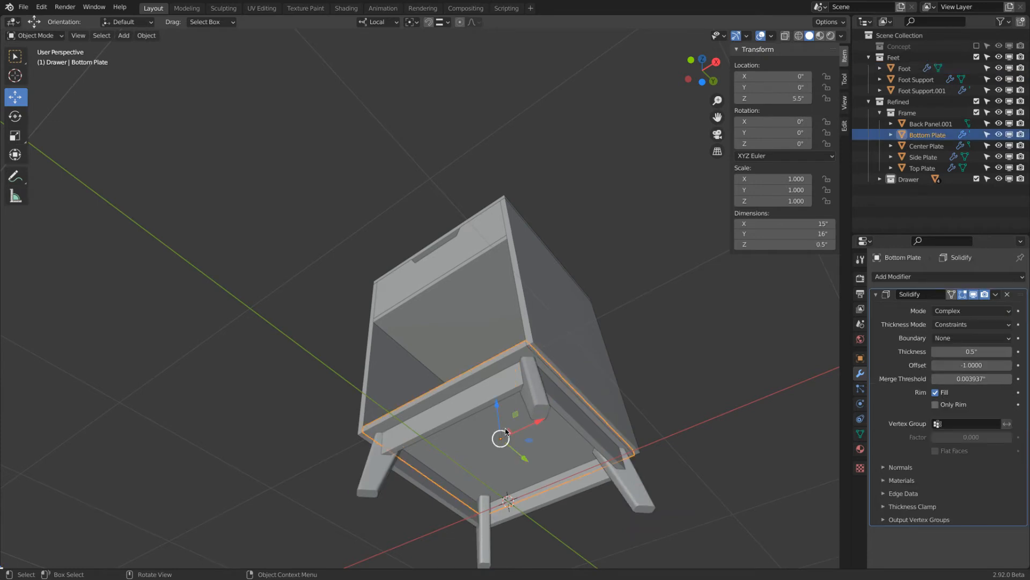
{"action": "key", "text": "g"}
{"action": "key", "text": "Escape"}
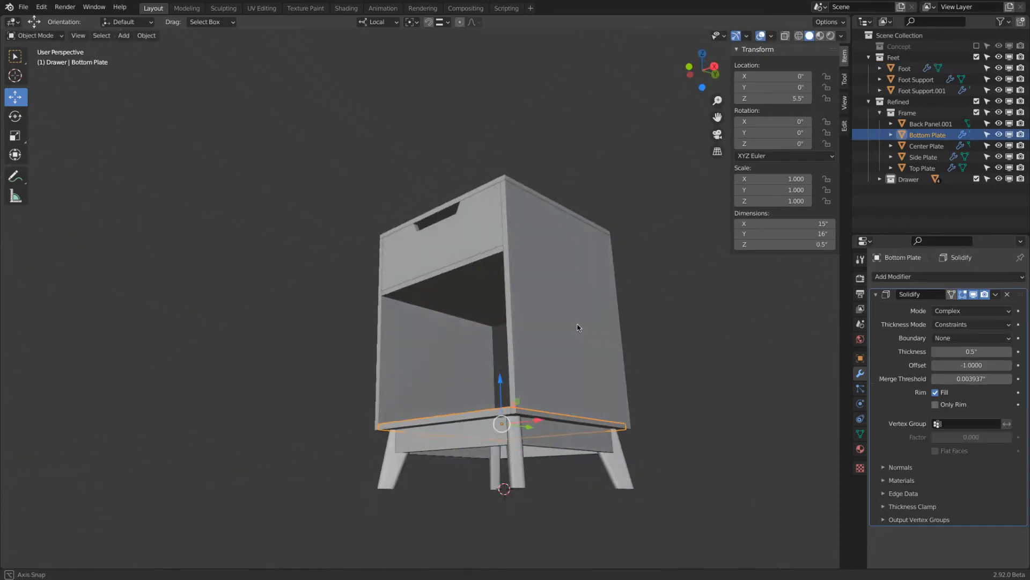
Enable the Concept collection in place of the Feet collection, and select the refined frame's side plate.
{"action": "middle_click_drag", "start_coordinate": [577, 327], "coordinate": [586, 303]}
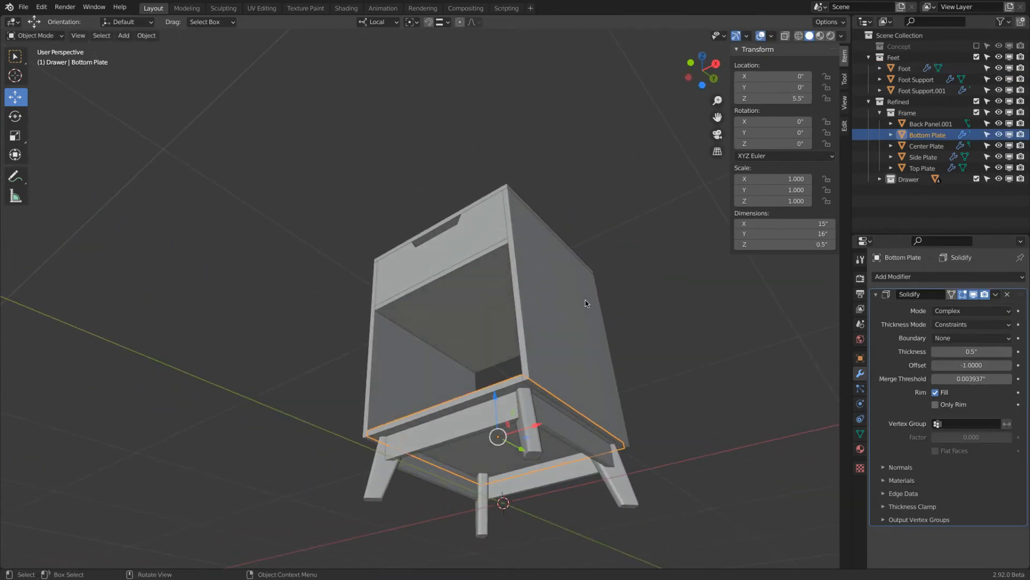
{"action": "left_click", "coordinate": [977, 46]}
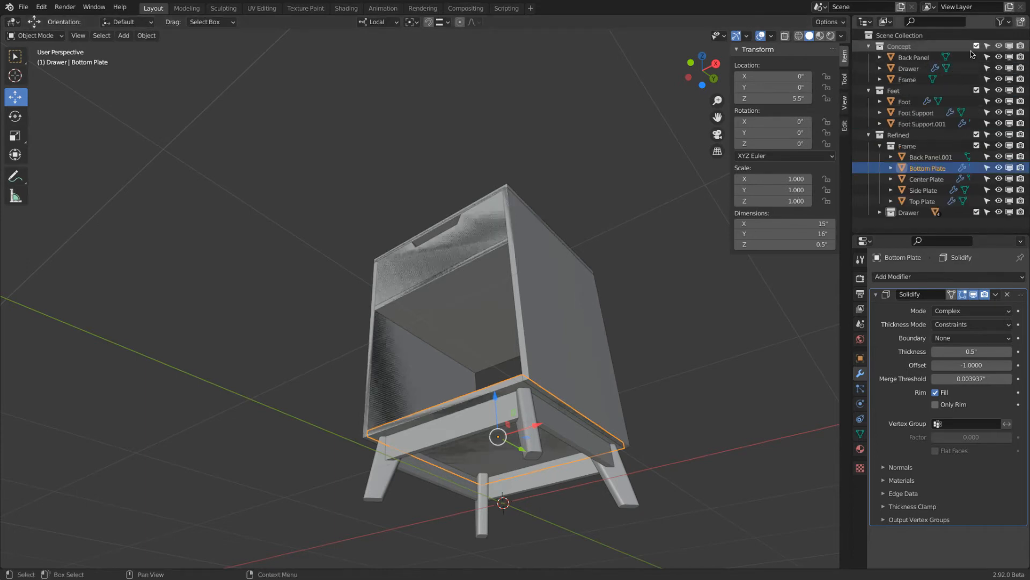
{"action": "left_click", "coordinate": [977, 91]}
{"action": "left_click", "coordinate": [566, 339]}
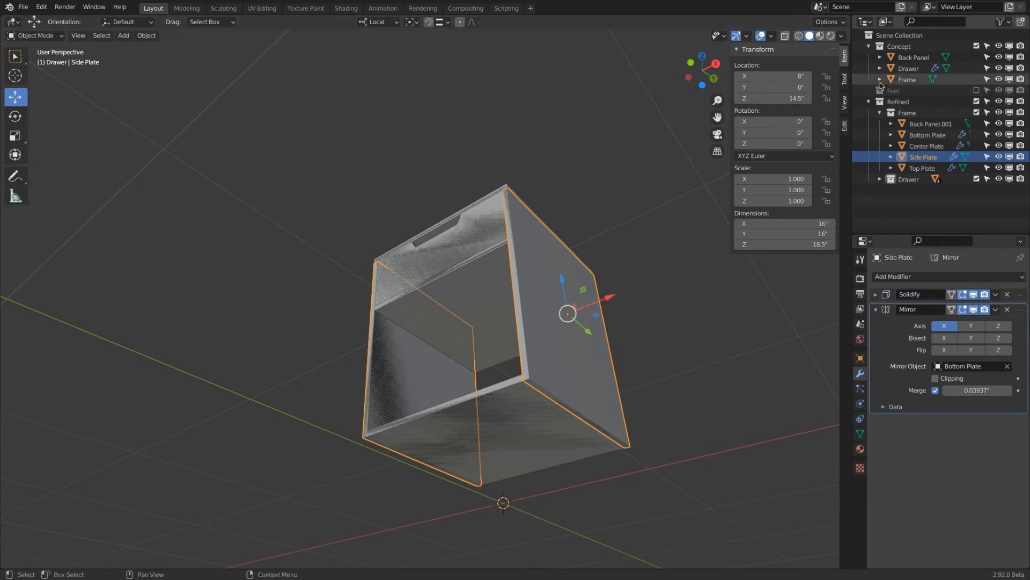
Enable the Feet collection in place of Refined, and check how the feet and their supports mirror about the concept frame.
{"action": "left_click", "coordinate": [976, 101]}
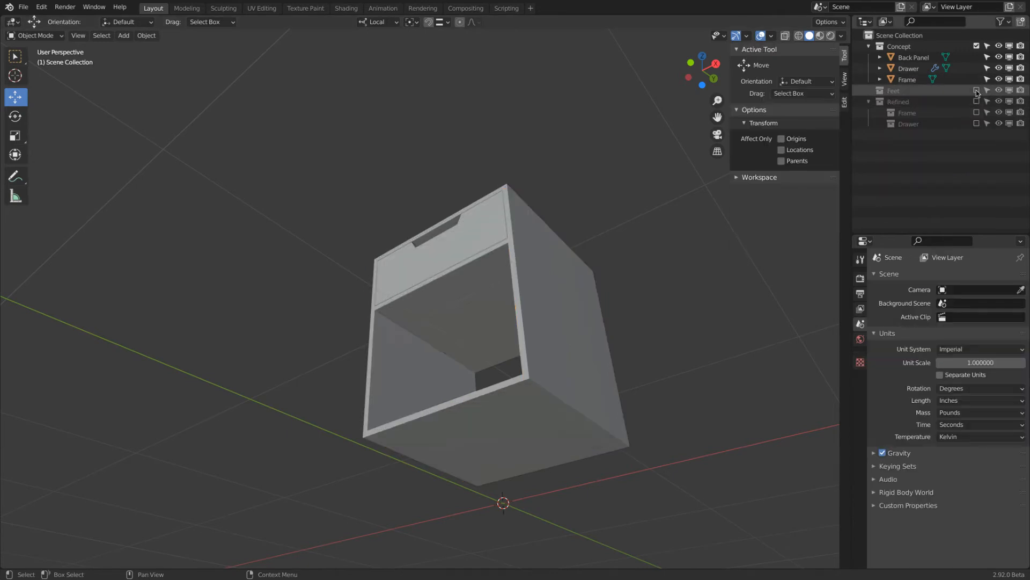
{"action": "left_click", "coordinate": [977, 91]}
{"action": "left_click", "coordinate": [574, 331]}
{"action": "key", "text": "g"}
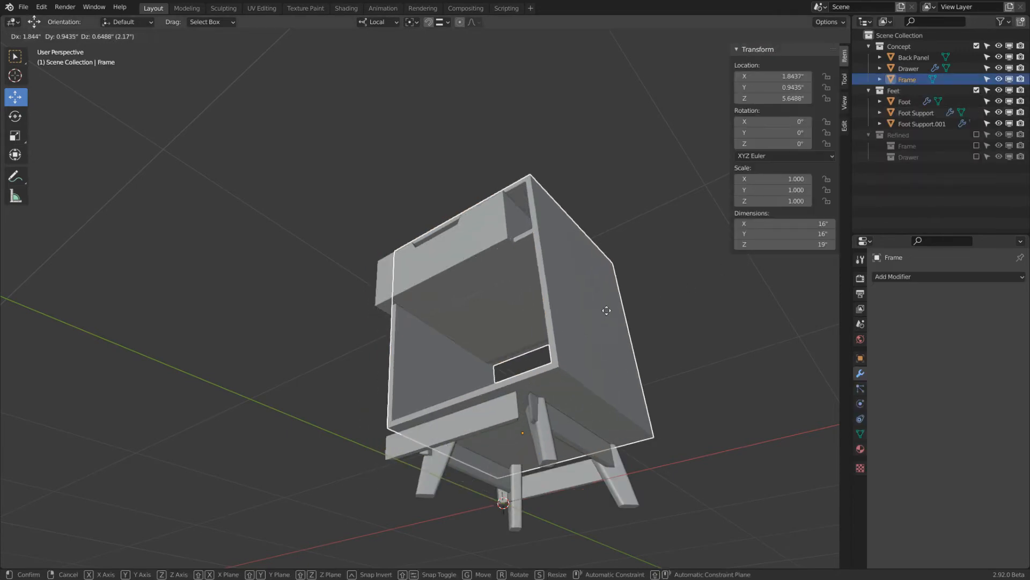
{"action": "right_click", "coordinate": [549, 316]}
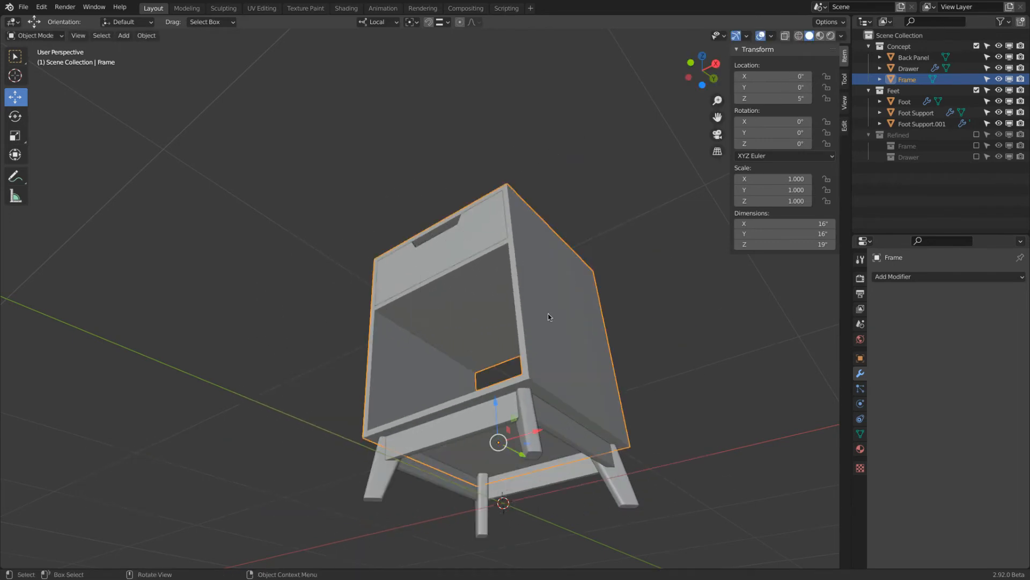
{"action": "left_click", "coordinate": [450, 433]}
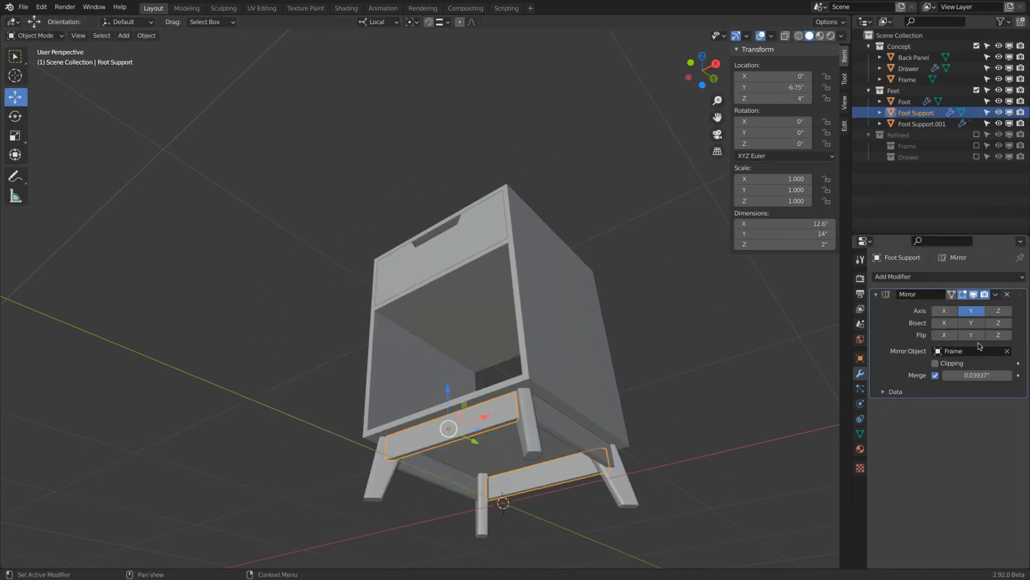
{"action": "left_click", "coordinate": [529, 442]}
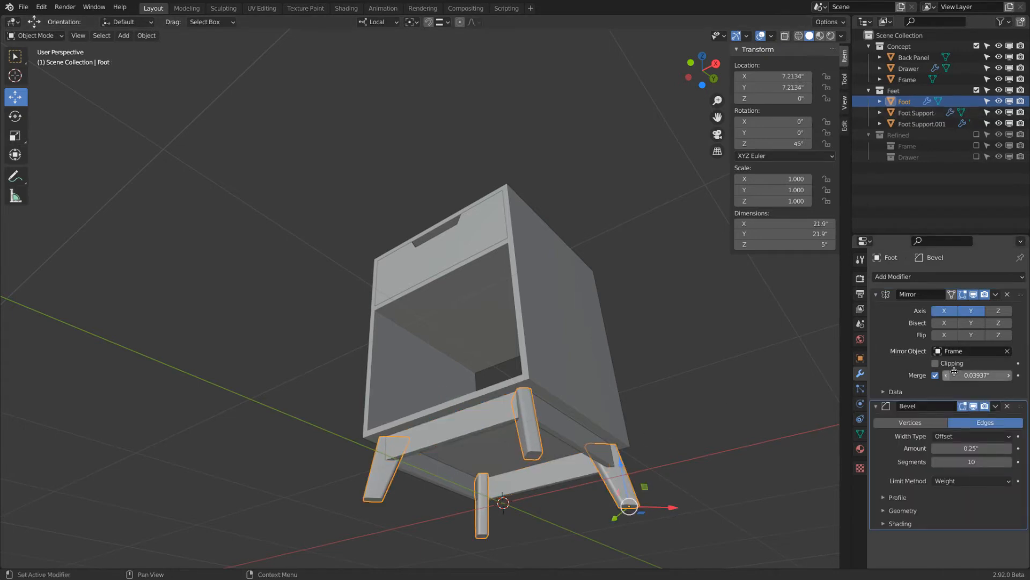
Disable the Concept collection, enable the Refined collection beside the feet, and select the refined frame's bottom plate.
{"action": "left_click", "coordinate": [976, 46]}
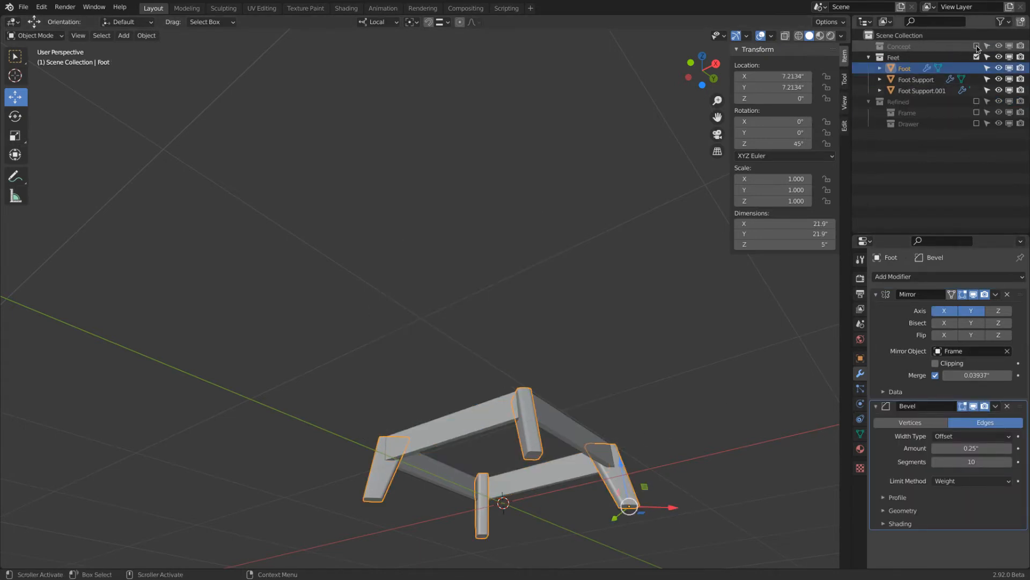
{"action": "left_click", "coordinate": [977, 102]}
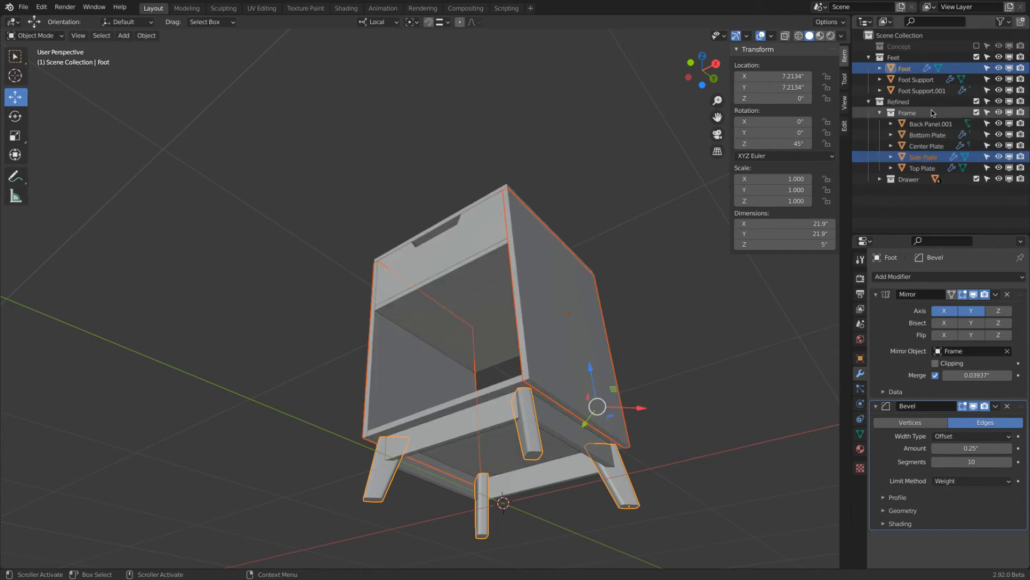
{"action": "left_click", "coordinate": [485, 394]}
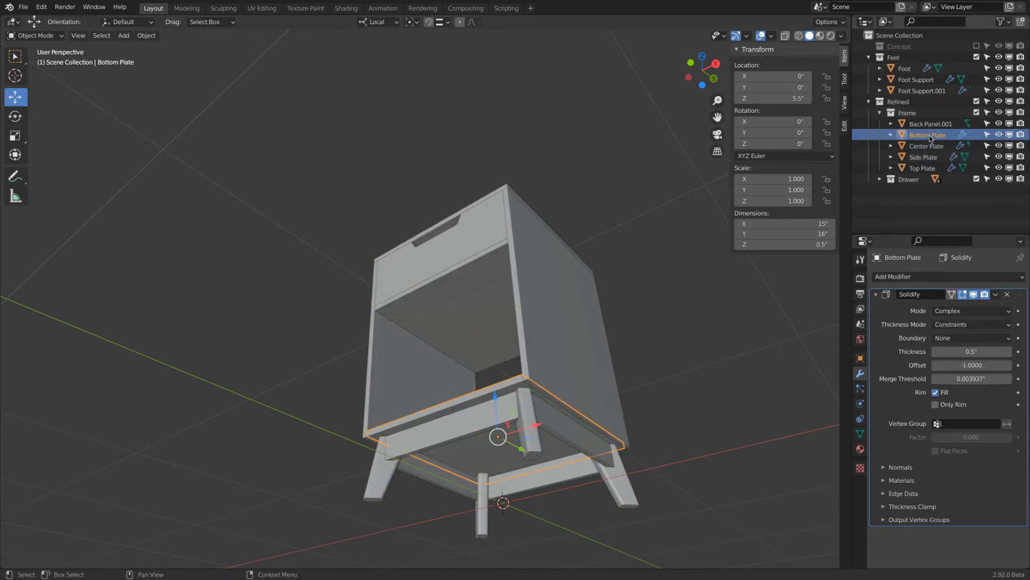
Replace the mirror object of the front foot support with the Bottom Plate.
{"action": "left_click", "coordinate": [436, 434]}
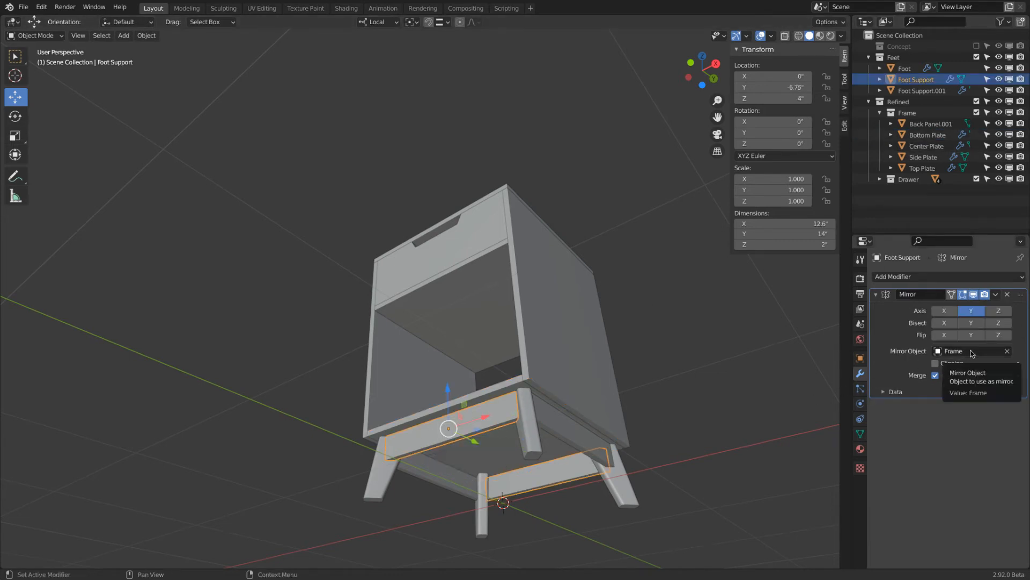
{"action": "left_click", "coordinate": [1008, 353]}
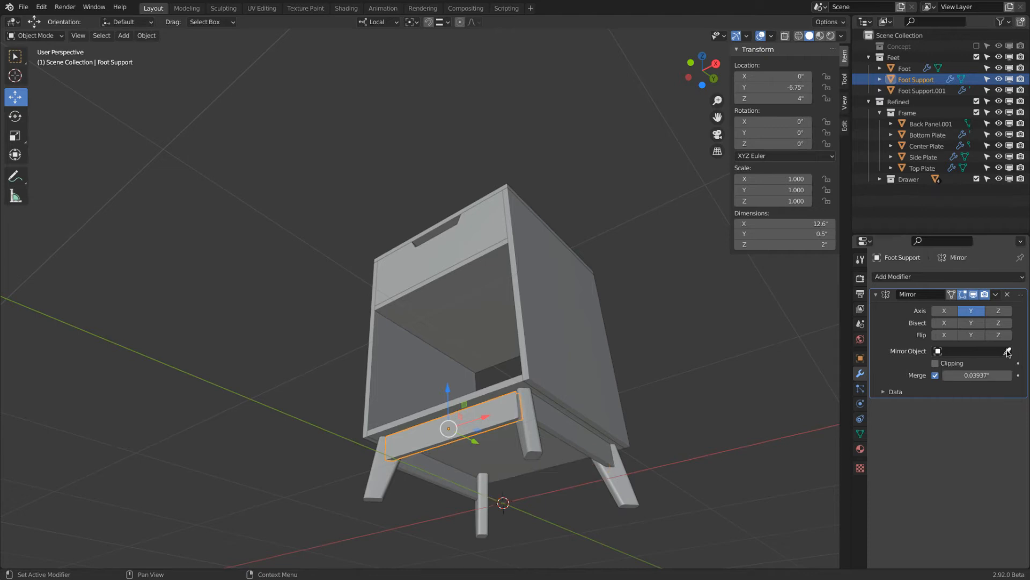
{"action": "left_click", "coordinate": [1008, 351]}
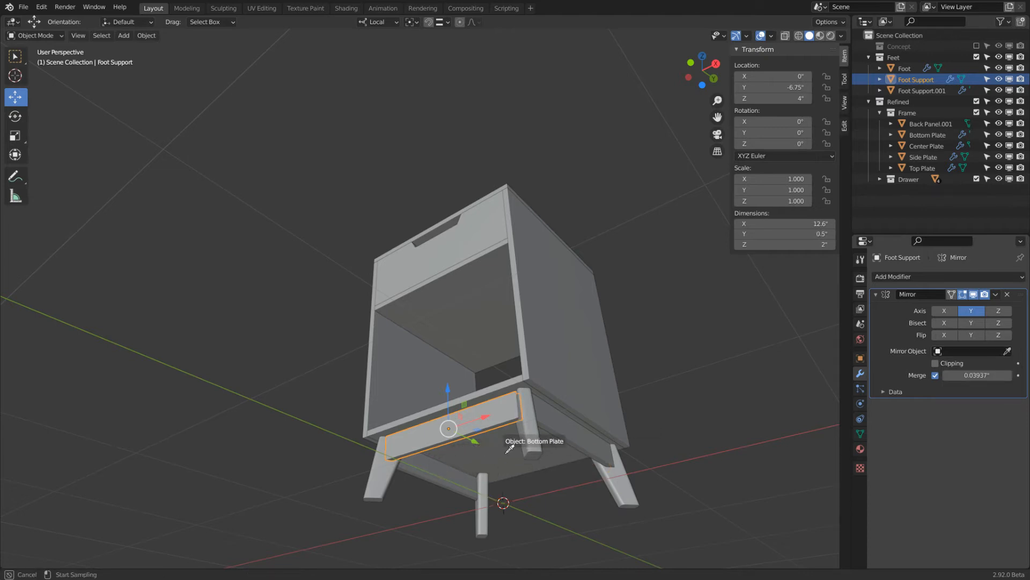
{"action": "left_click", "coordinate": [505, 456]}
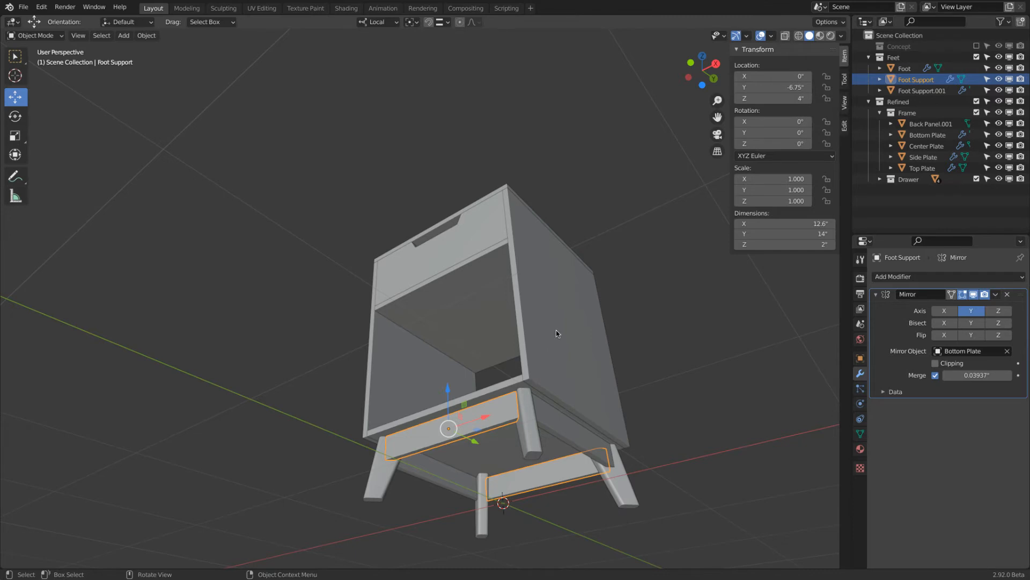
Replace the mirror object of the side foot support, Foot Support.001, with the Bottom Plate.
{"action": "left_click", "coordinate": [562, 425]}
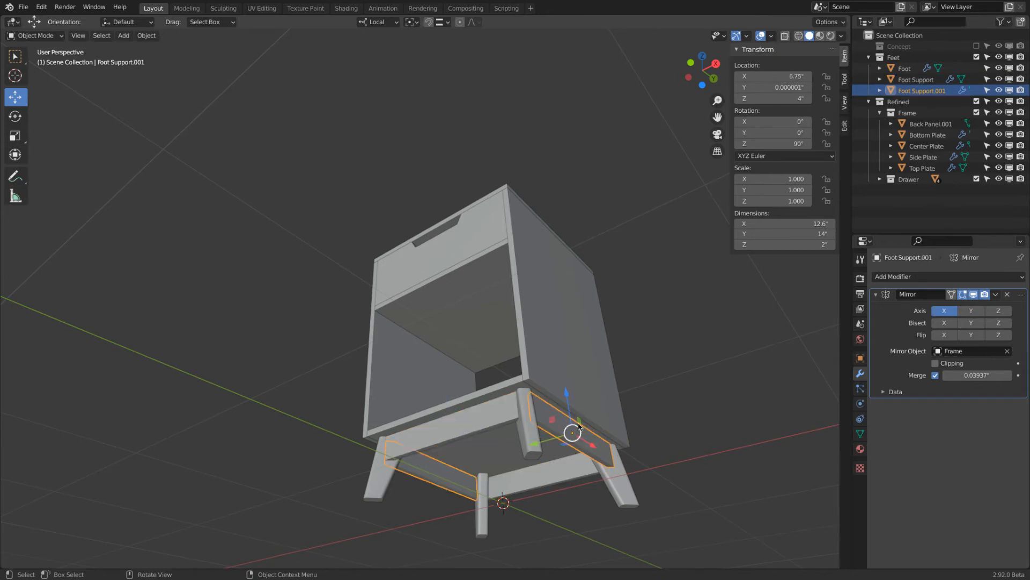
{"action": "left_click", "coordinate": [1007, 352]}
{"action": "left_click", "coordinate": [978, 351]}
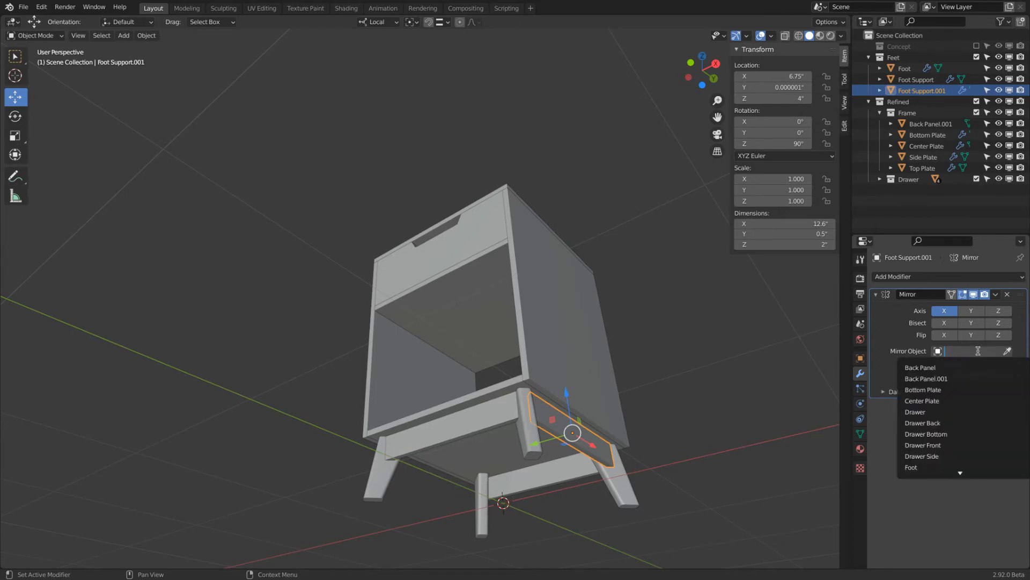
{"action": "type", "text": "bo"}
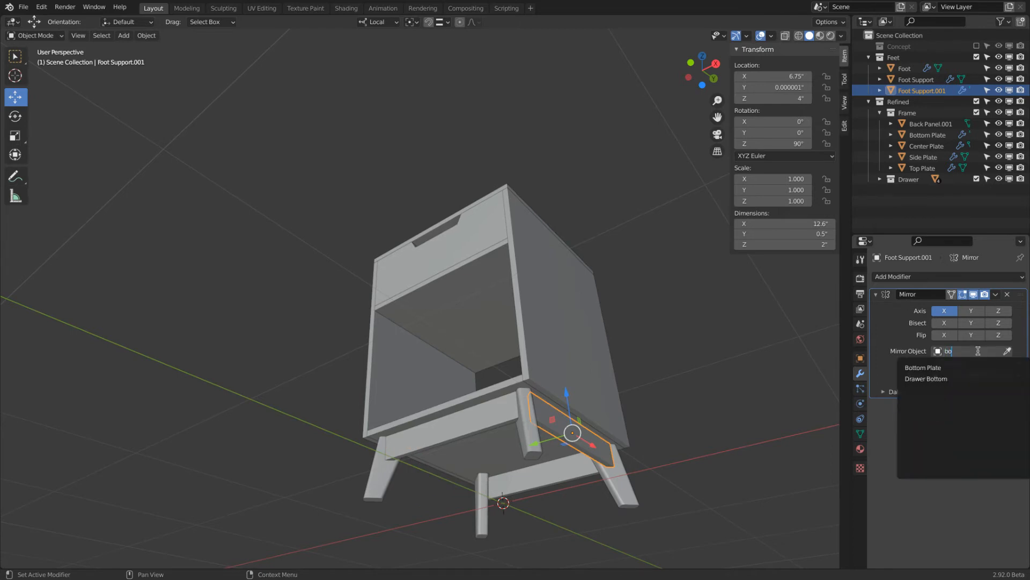
{"action": "key", "text": "Down"}
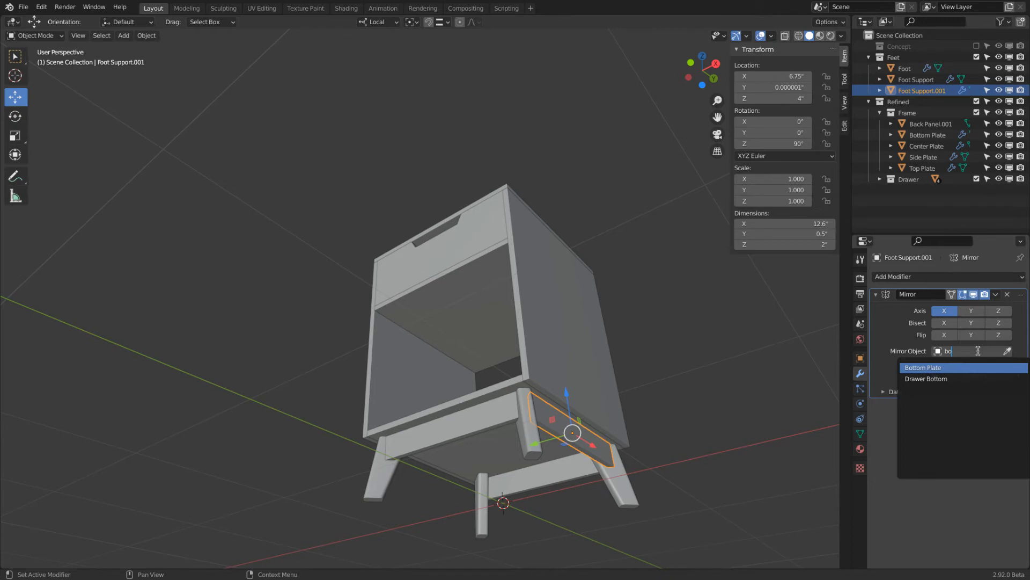
{"action": "key", "text": "Return"}
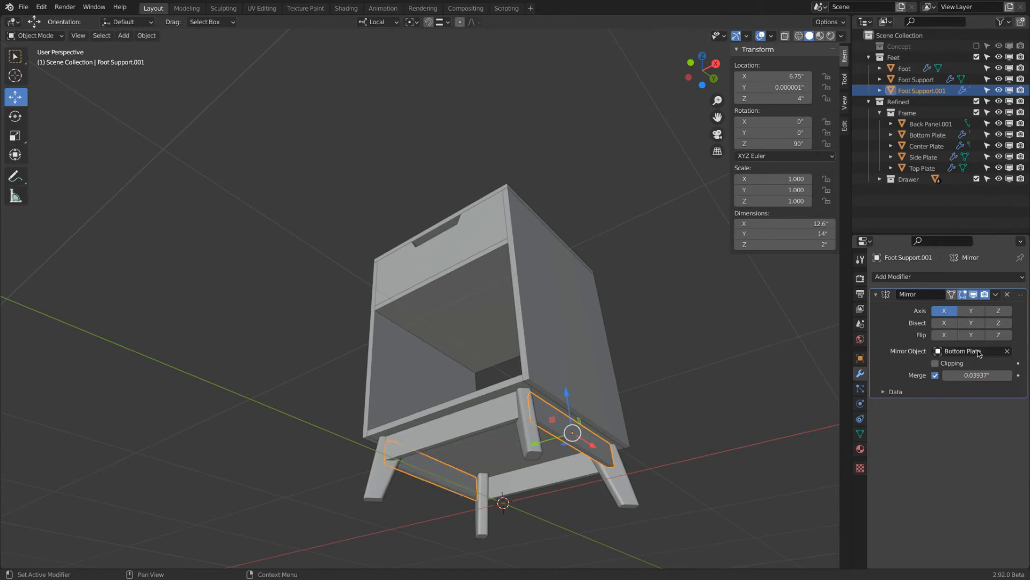
Change the Mirror modifier of the foot to use the Bottom Plate as its mirror object.
{"action": "left_click", "coordinate": [629, 498]}
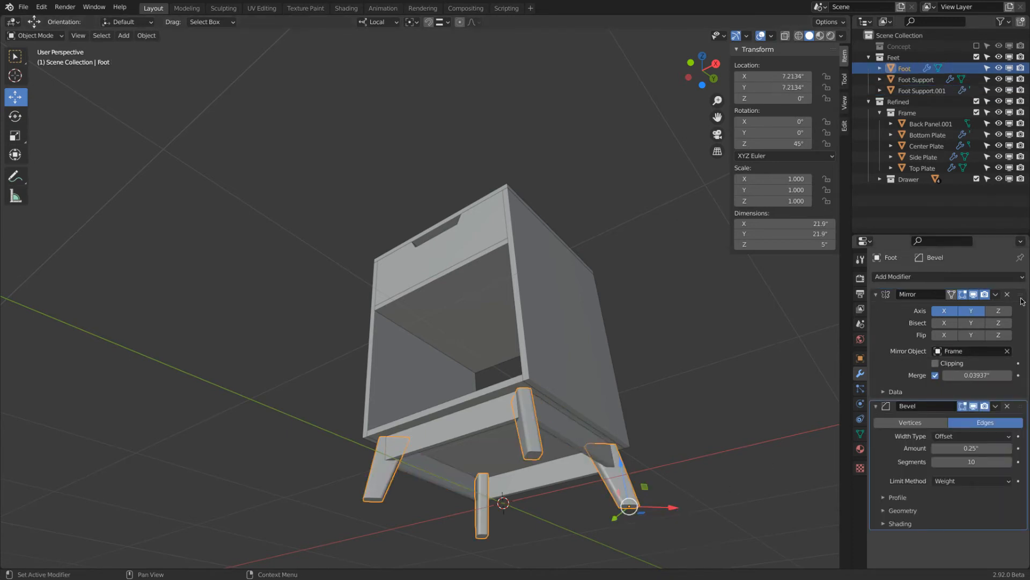
{"action": "left_click", "coordinate": [978, 350]}
{"action": "type", "text": "bo"}
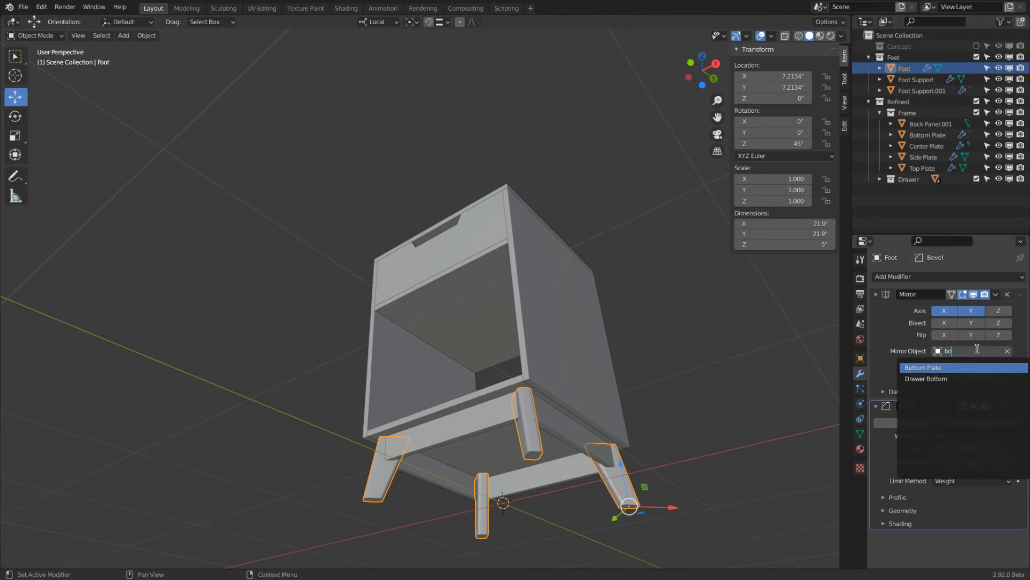
{"action": "key", "text": "Return"}
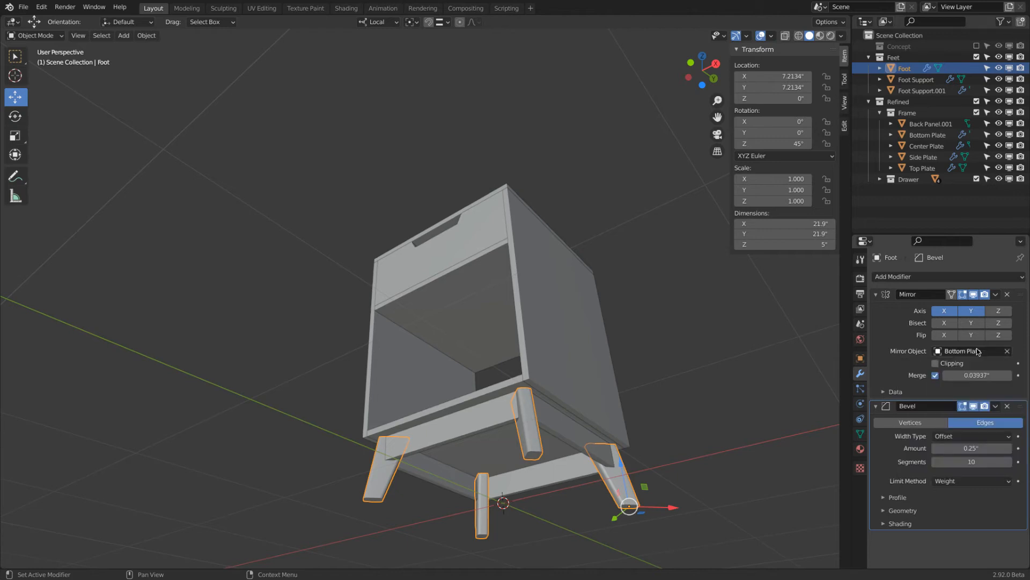
Test the new mirror links by trial-moving the bottom plate, cancel the moves, and check the foot and both supports.
{"action": "left_click", "coordinate": [444, 400]}
{"action": "key", "text": "g"}
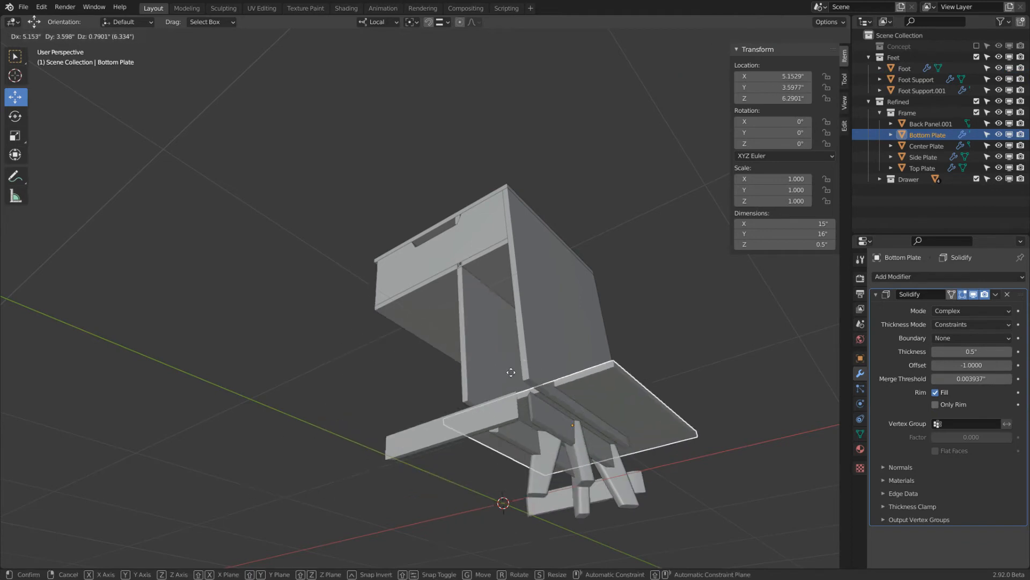
{"action": "key", "text": "Escape"}
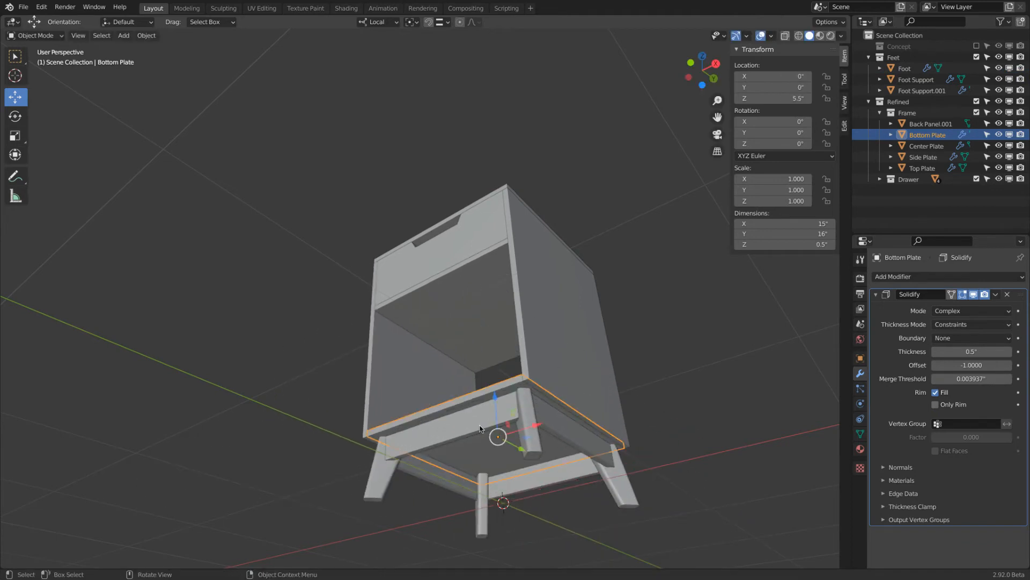
{"action": "left_click_drag", "start_coordinate": [517, 449], "coordinate": [495, 437]}
{"action": "right_click", "coordinate": [495, 437]}
{"action": "left_click", "coordinate": [631, 503]}
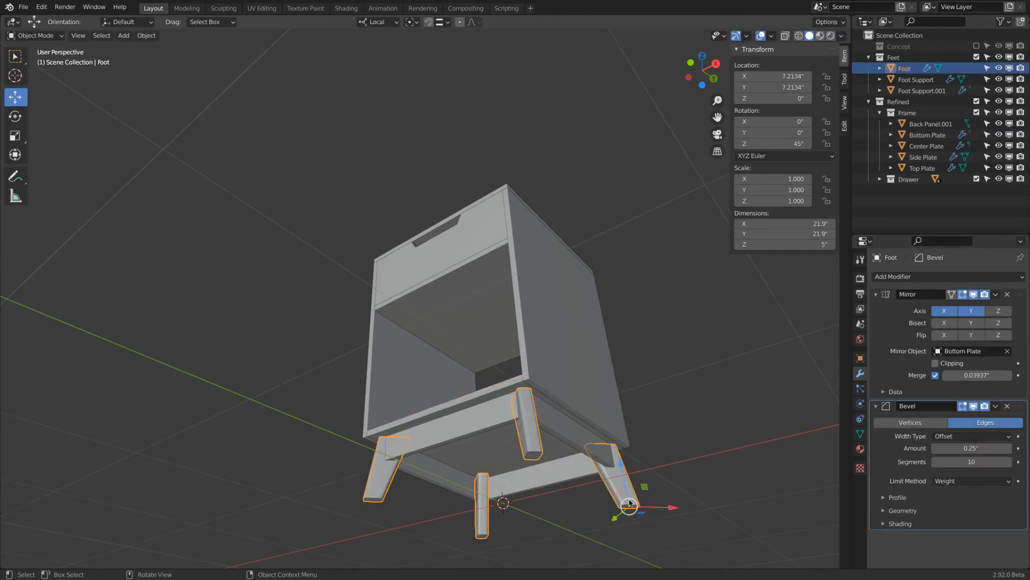
{"action": "left_click", "coordinate": [565, 432]}
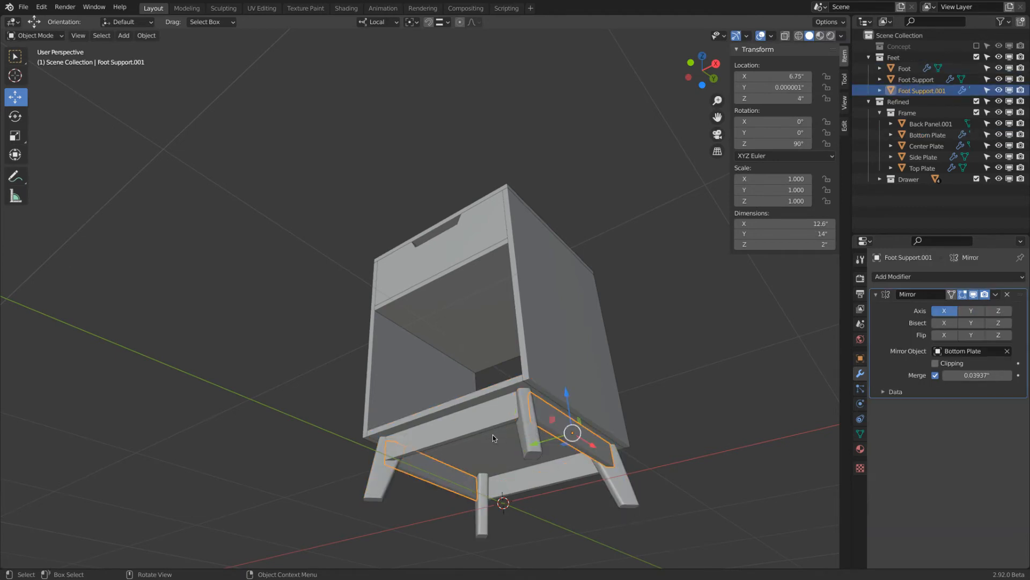
{"action": "left_click", "coordinate": [485, 426]}
Deselect everything and look over the complete nightstand from the front and sides.
{"action": "scroll", "coordinate": [485, 426], "scroll_direction": "down", "scroll_amount": 2}
{"action": "middle_click_drag", "start_coordinate": [510, 274], "coordinate": [484, 305]}
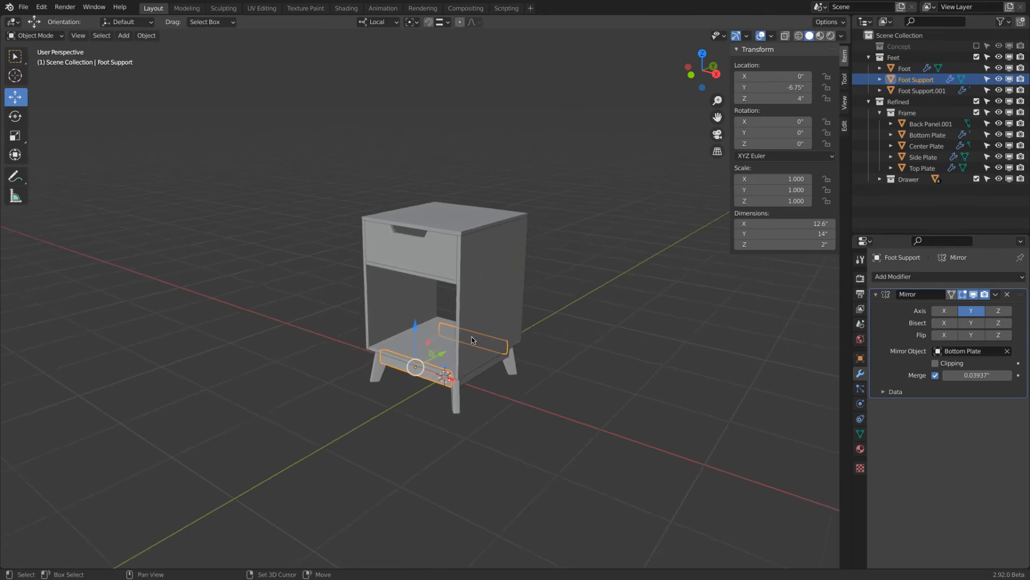
{"action": "scroll", "coordinate": [484, 306], "scroll_direction": "up", "scroll_amount": 2}
{"action": "key", "text": "a"}
{"action": "key", "text": "alt+a"}
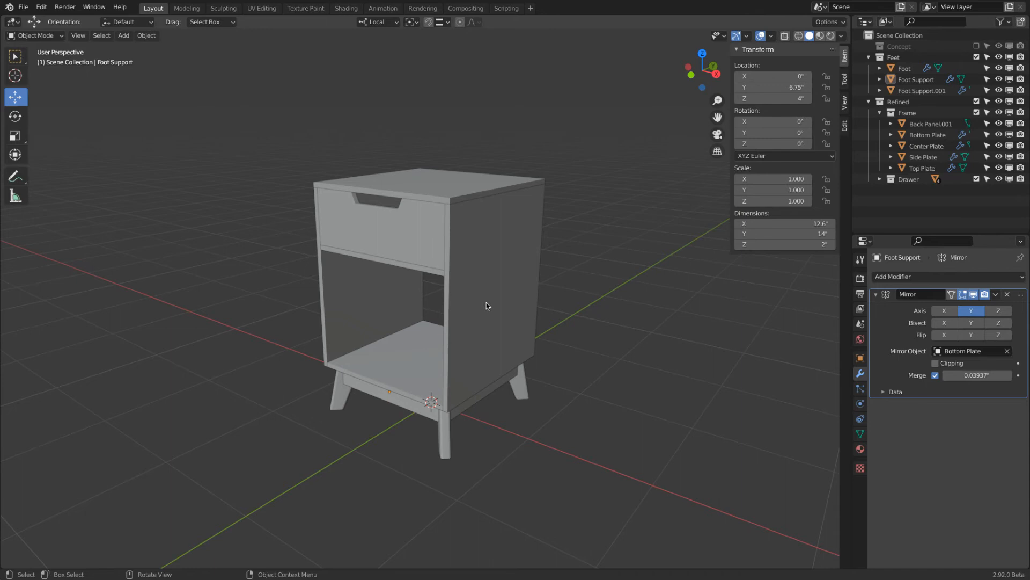
{"action": "middle_click_drag", "start_coordinate": [428, 295], "coordinate": [449, 276]}
Examine how the center plate meets the side plate at the front corner below the drawer.
{"action": "left_click", "coordinate": [418, 274]}
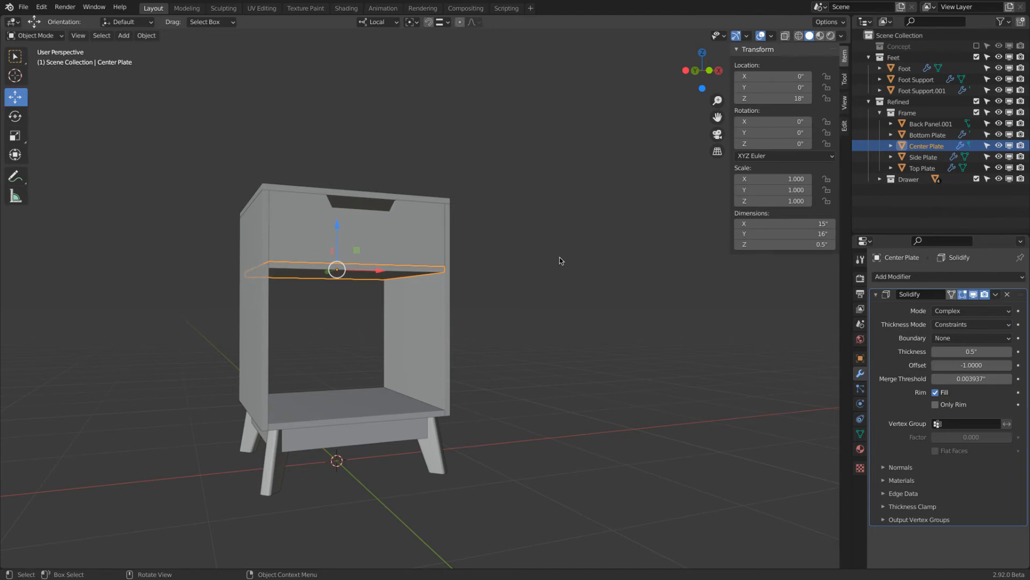
{"action": "middle_click_drag", "start_coordinate": [554, 271], "coordinate": [462, 306]}
{"action": "scroll", "coordinate": [460, 262], "scroll_direction": "up", "scroll_amount": 5}
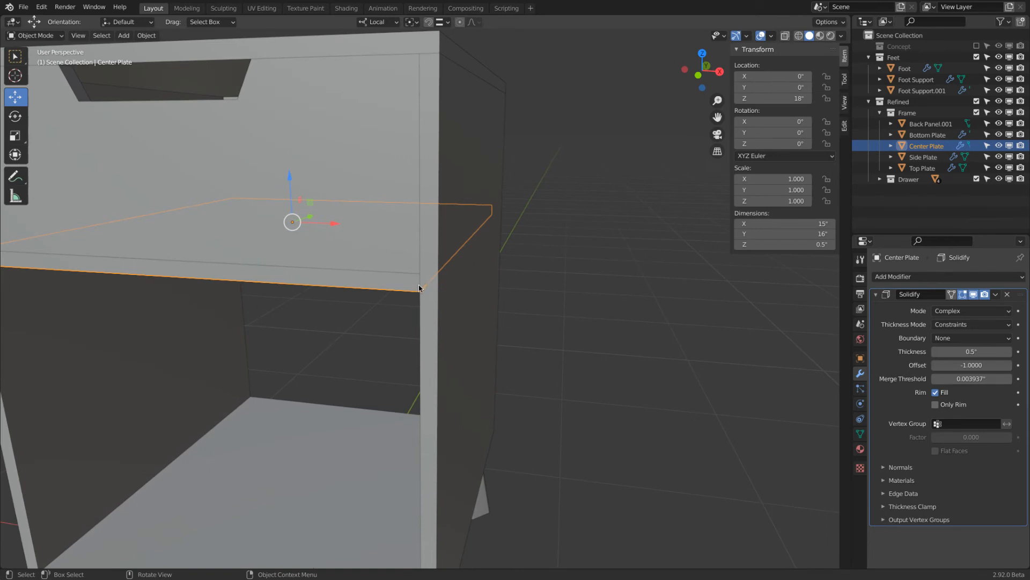
{"action": "left_click", "coordinate": [429, 259]}
{"action": "left_click", "coordinate": [395, 279]}
{"action": "scroll", "coordinate": [394, 282], "scroll_direction": "down", "scroll_amount": 5}
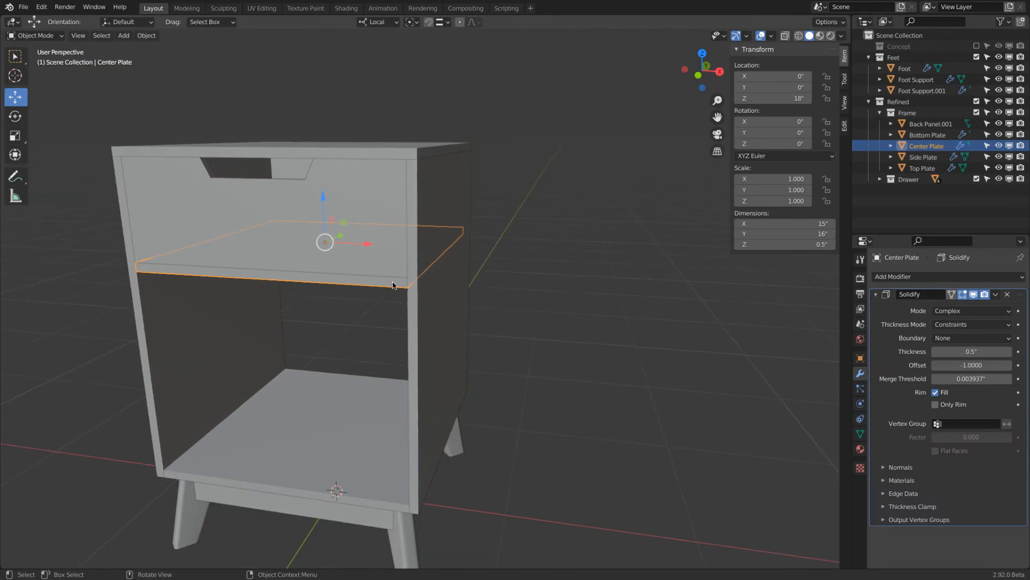
{"action": "left_click", "coordinate": [415, 300]}
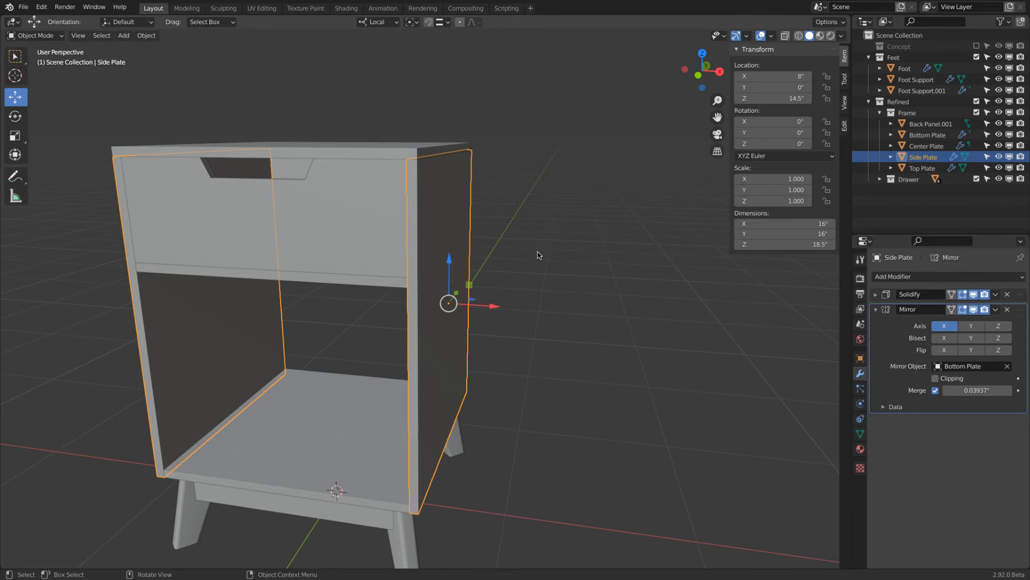
Isolate the center plate, enter Edit Mode with face selection, and try to select its side face.
{"action": "left_click", "coordinate": [368, 283]}
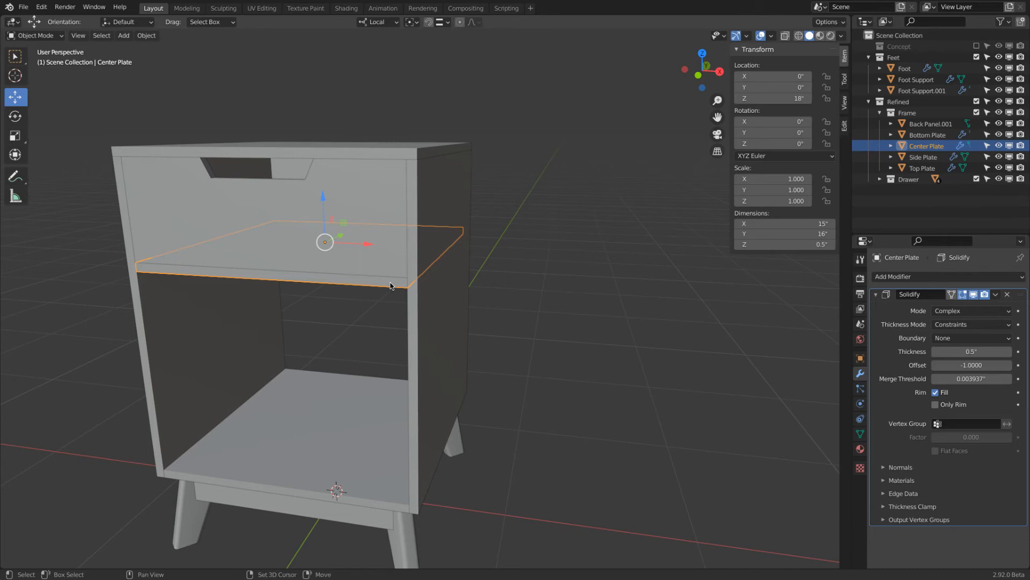
{"action": "key", "text": "shift+h"}
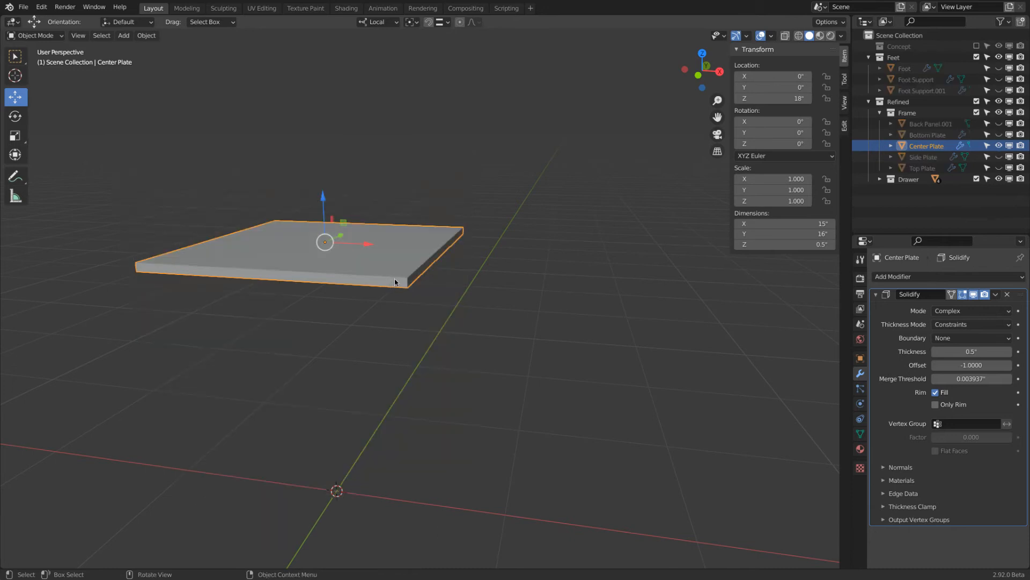
{"action": "left_click", "coordinate": [43, 36]}
{"action": "left_click", "coordinate": [51, 54]}
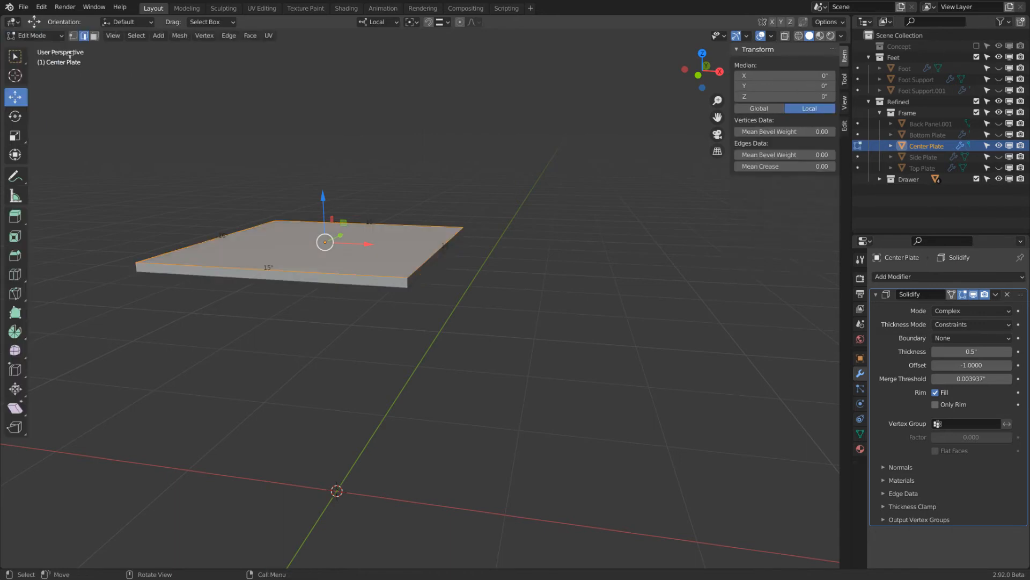
{"action": "left_click", "coordinate": [95, 36]}
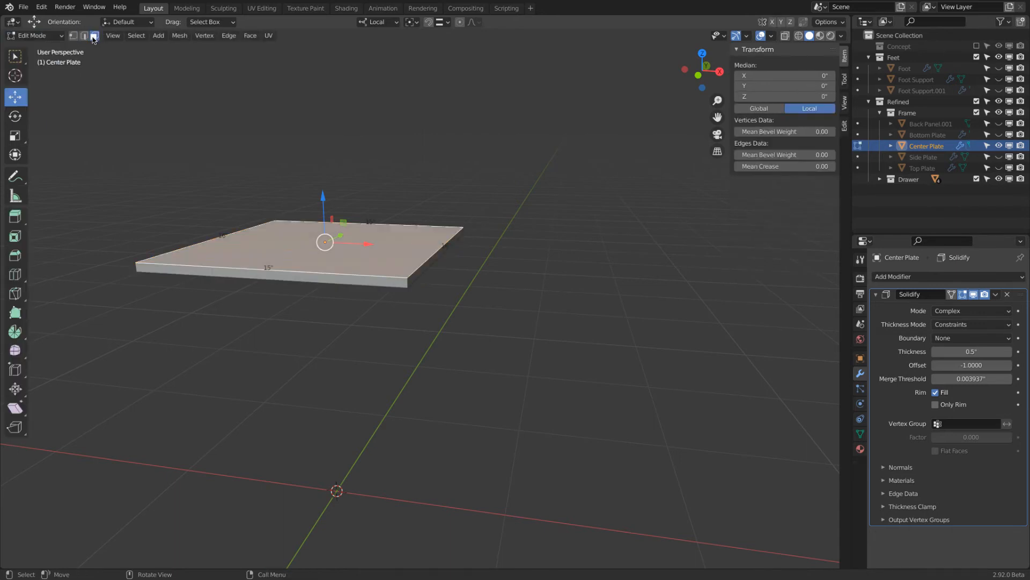
{"action": "left_click", "coordinate": [437, 259]}
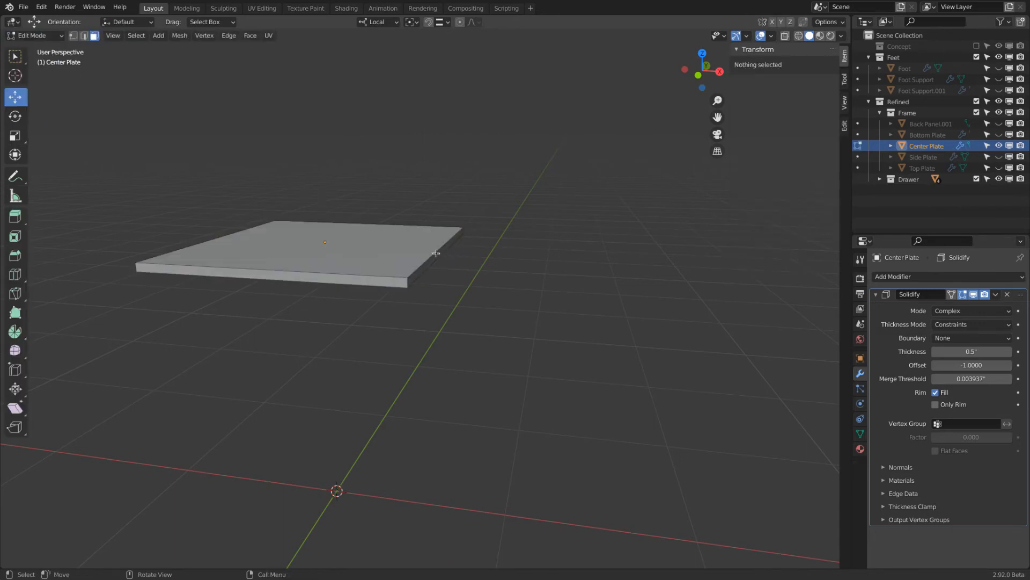
Extend both sides of the center plate outward by 0.25" along X, moving one side edge with X mirroring enabled.
{"action": "left_click", "coordinate": [435, 259]}
{"action": "left_click", "coordinate": [435, 259]}
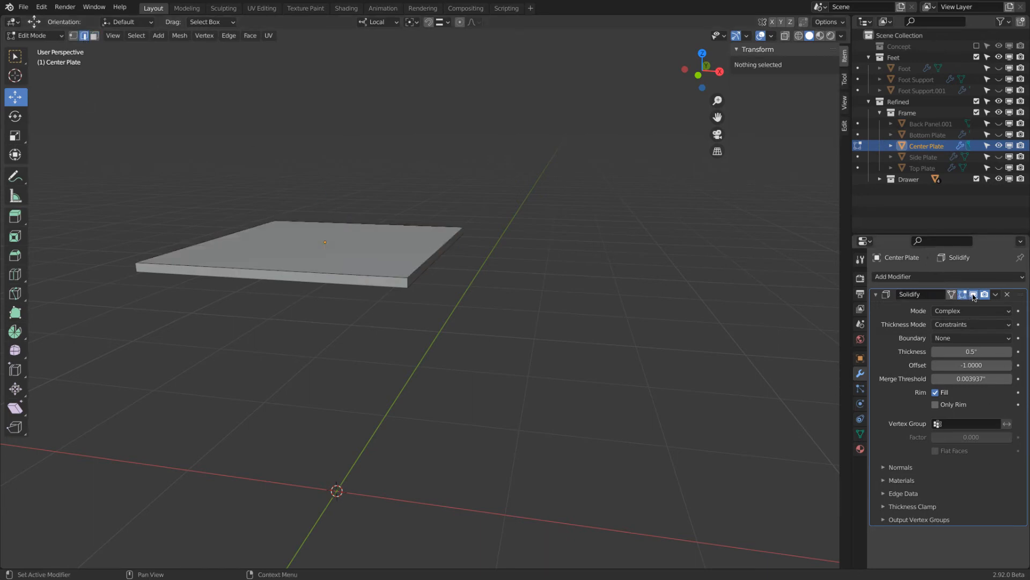
{"action": "left_click", "coordinate": [428, 262]}
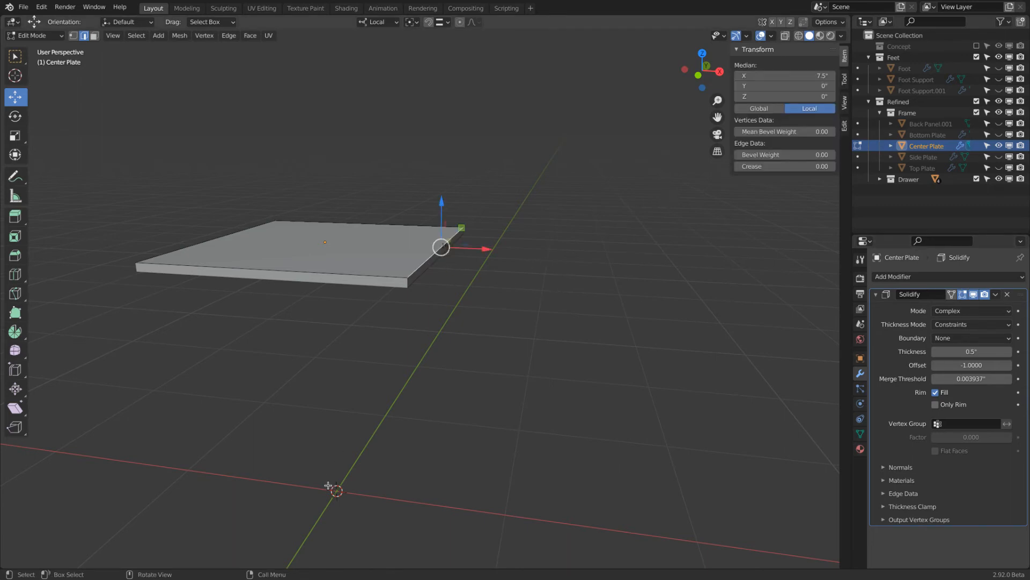
{"action": "left_click", "coordinate": [772, 22]}
{"action": "left_click_drag", "start_coordinate": [482, 249], "coordinate": [509, 244]}
{"action": "type", "text": "0.25"}
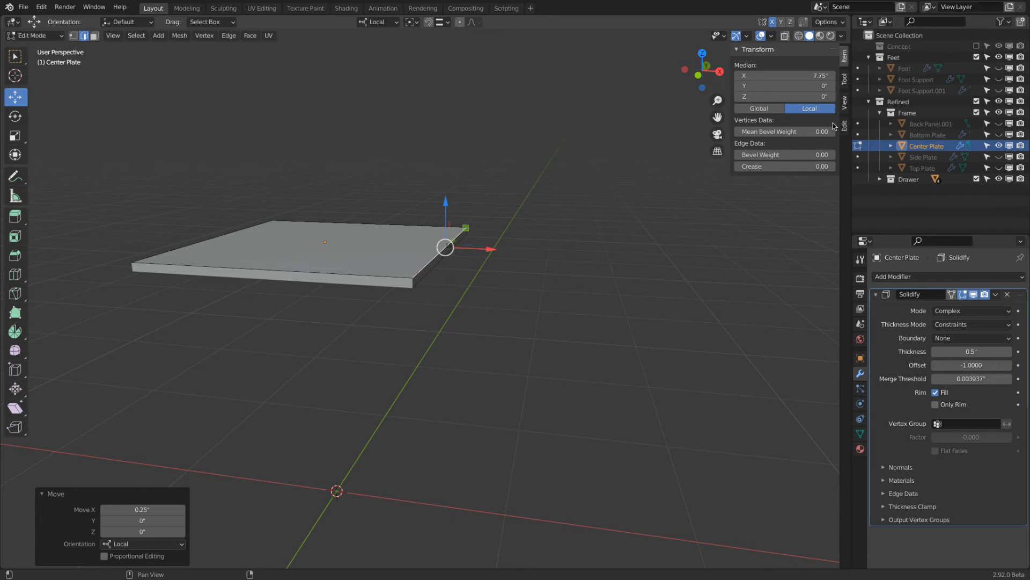
Return to Object Mode, reveal all hidden nightstand parts, and deselect everything.
{"action": "left_click", "coordinate": [51, 36]}
{"action": "left_click", "coordinate": [53, 49]}
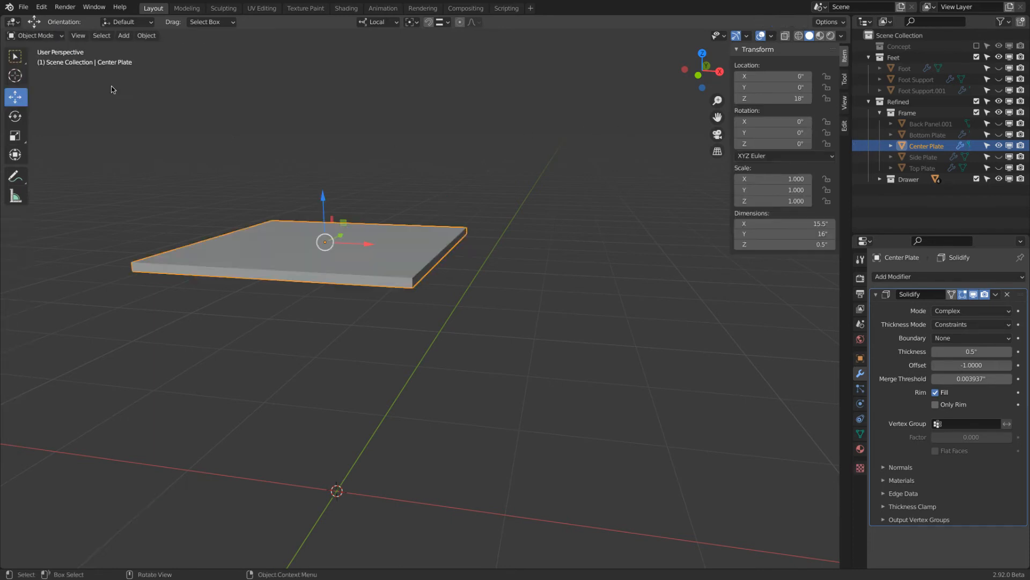
{"action": "key", "text": "alt+h"}
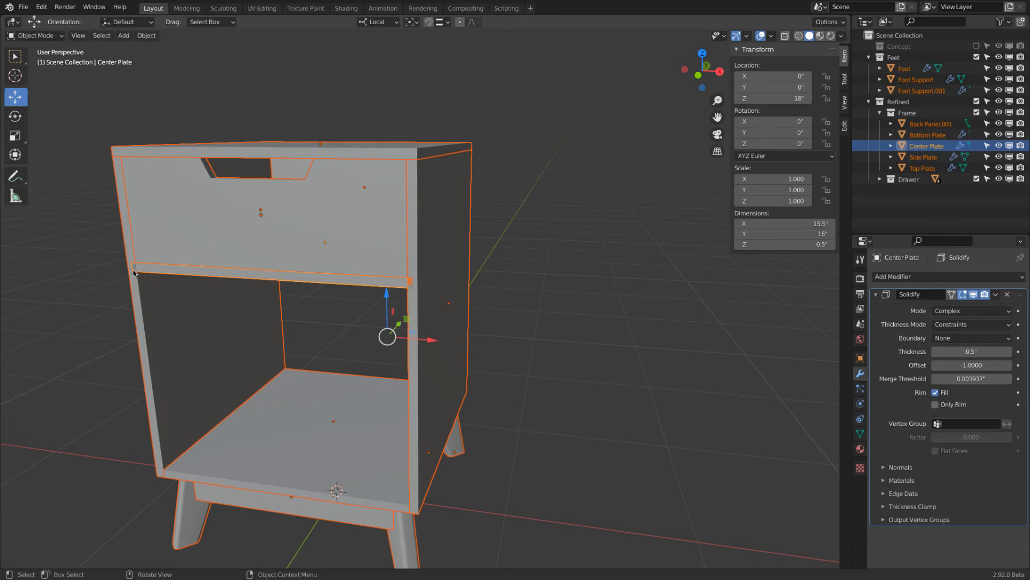
{"action": "left_click", "coordinate": [602, 287]}
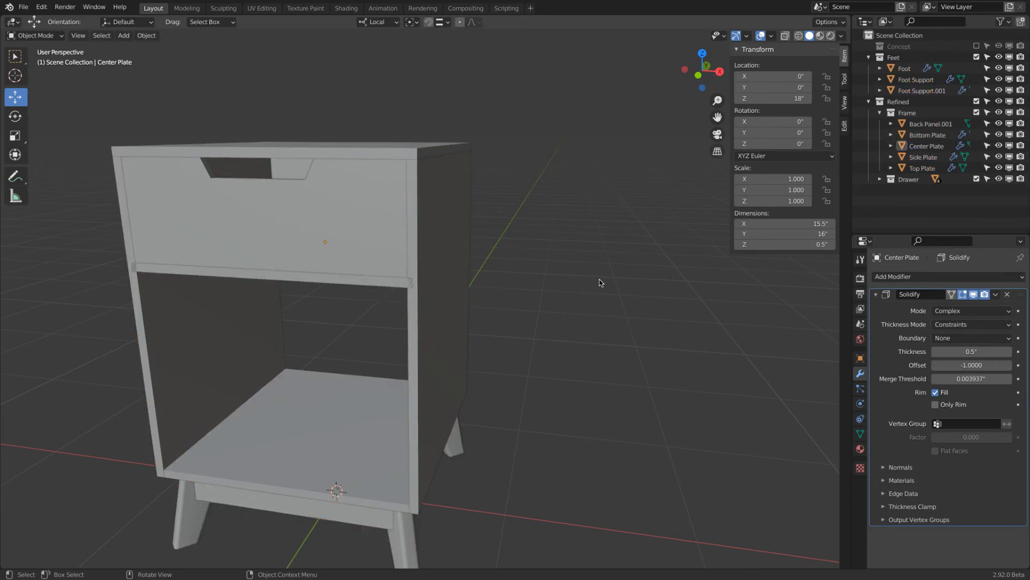
Add a Boolean modifier in Difference mode to the side plate, using the center plate as its object.
{"action": "left_click", "coordinate": [452, 316]}
{"action": "left_click", "coordinate": [973, 310]}
{"action": "left_click", "coordinate": [973, 310]}
{"action": "left_click", "coordinate": [973, 309]}
{"action": "left_click", "coordinate": [973, 310]}
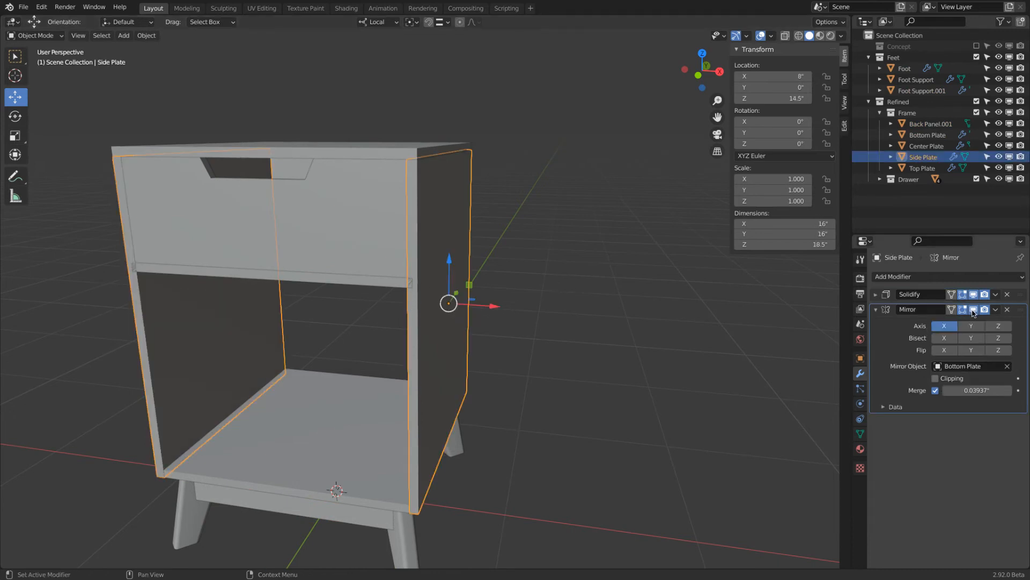
{"action": "left_click", "coordinate": [923, 278]}
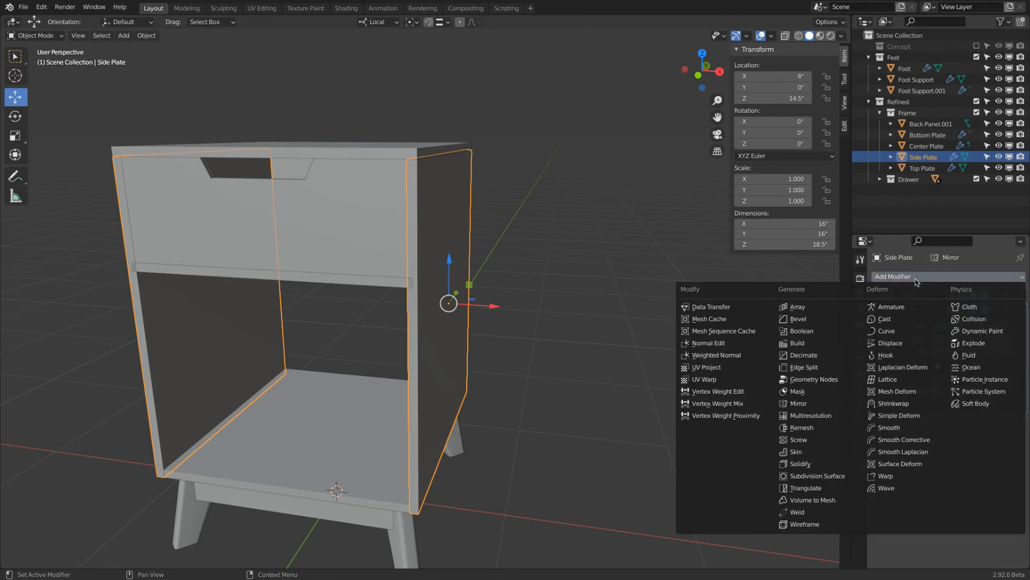
{"action": "left_click", "coordinate": [837, 337]}
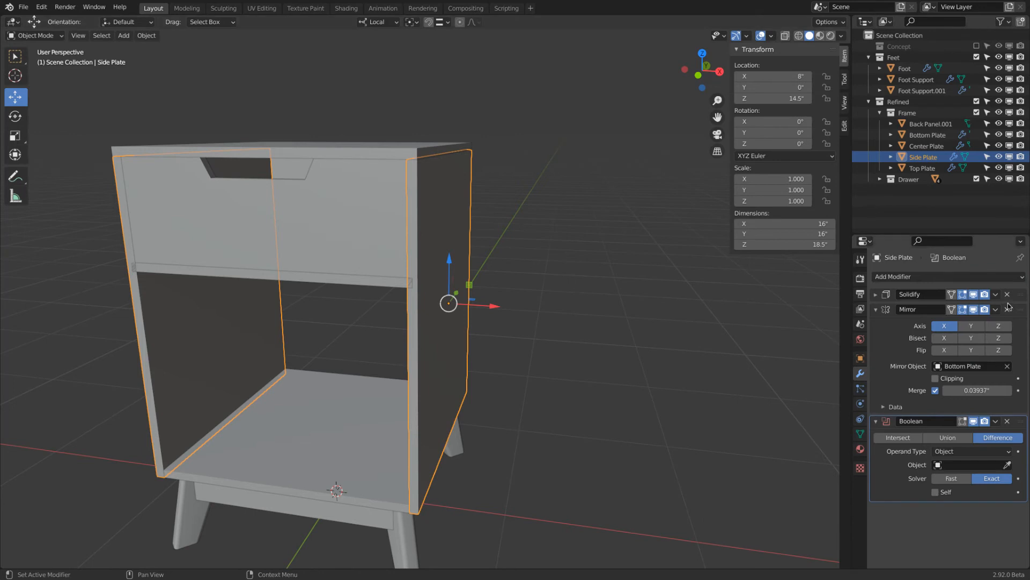
{"action": "left_click", "coordinate": [1009, 465]}
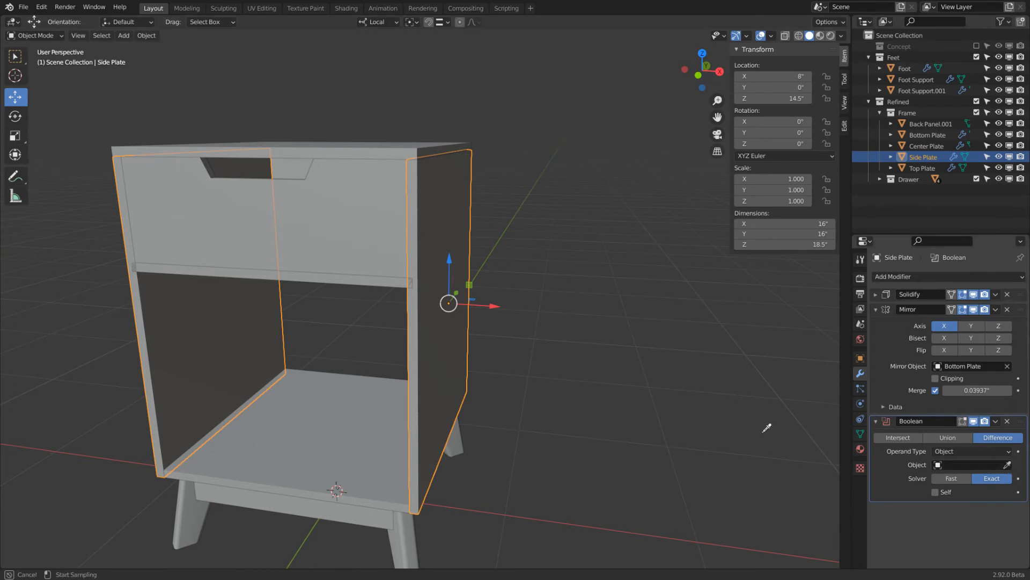
{"action": "left_click", "coordinate": [321, 279]}
Hide the center plate and examine the slots cut into both side plates.
{"action": "left_click", "coordinate": [343, 282]}
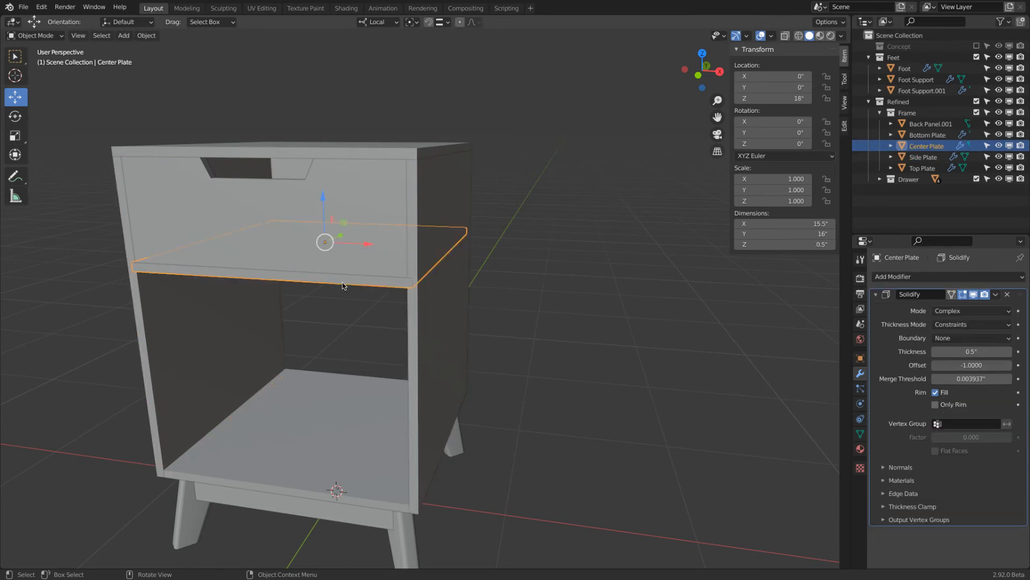
{"action": "key", "text": "h"}
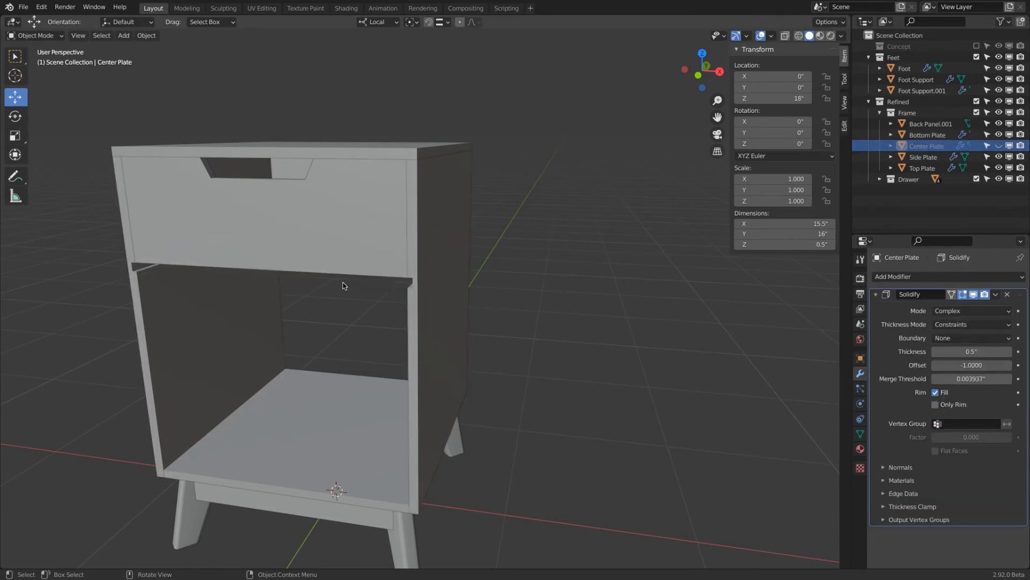
{"action": "scroll", "coordinate": [354, 284], "scroll_direction": "up", "scroll_amount": 3}
{"action": "mouse_move", "coordinate": [361, 283]}
{"action": "middle_mouse_down"}
{"action": "mouse_move", "coordinate": [396, 259]}
{"action": "mouse_move", "coordinate": [580, 271]}
{"action": "mouse_move", "coordinate": [516, 265]}
{"action": "mouse_move", "coordinate": [347, 278]}
{"action": "mouse_move", "coordinate": [354, 284]}
{"action": "middle_mouse_up"}
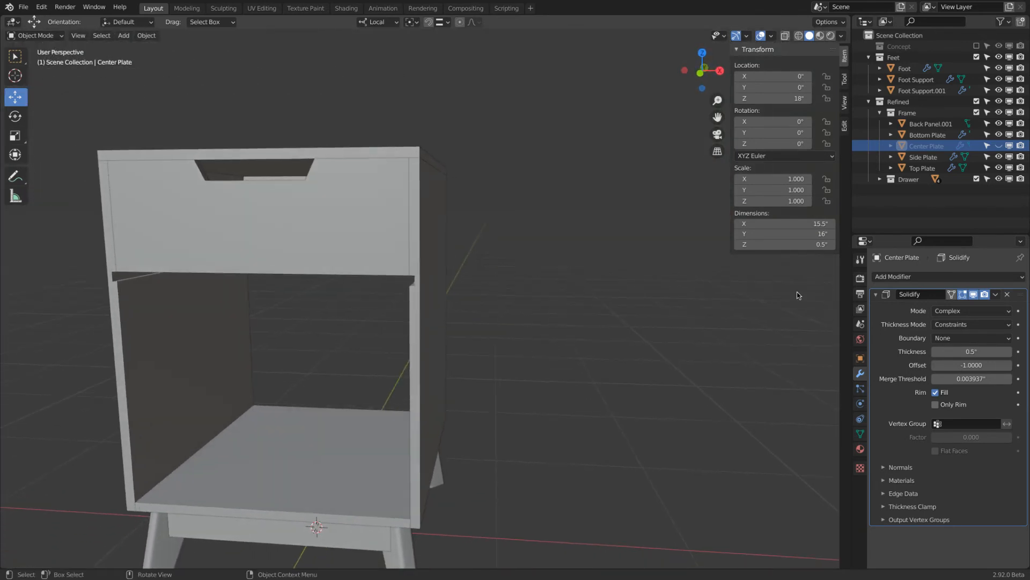
Select the side plate and collapse its Boolean and Mirror modifier settings.
{"action": "left_click", "coordinate": [435, 305]}
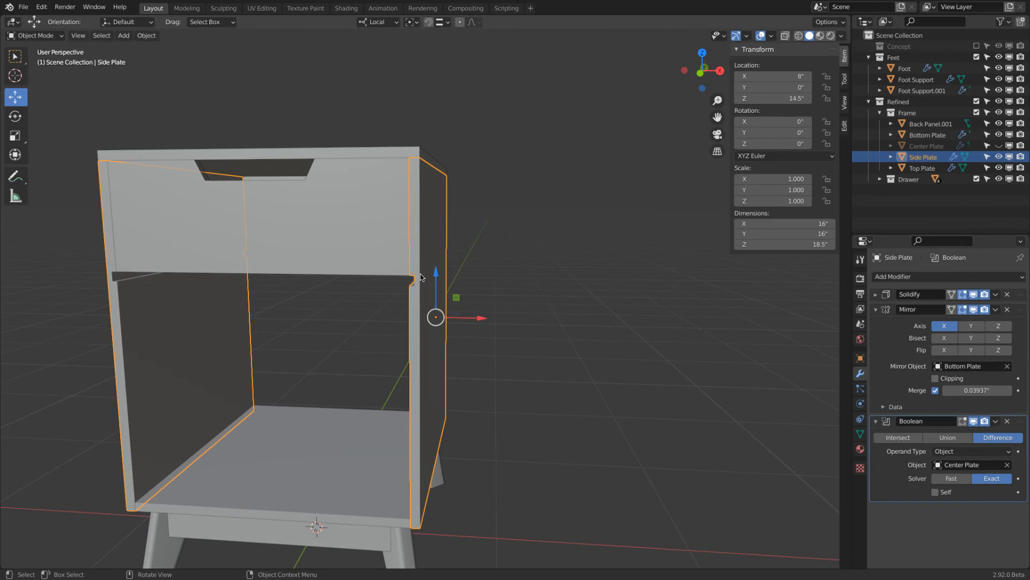
{"action": "left_click", "coordinate": [875, 421]}
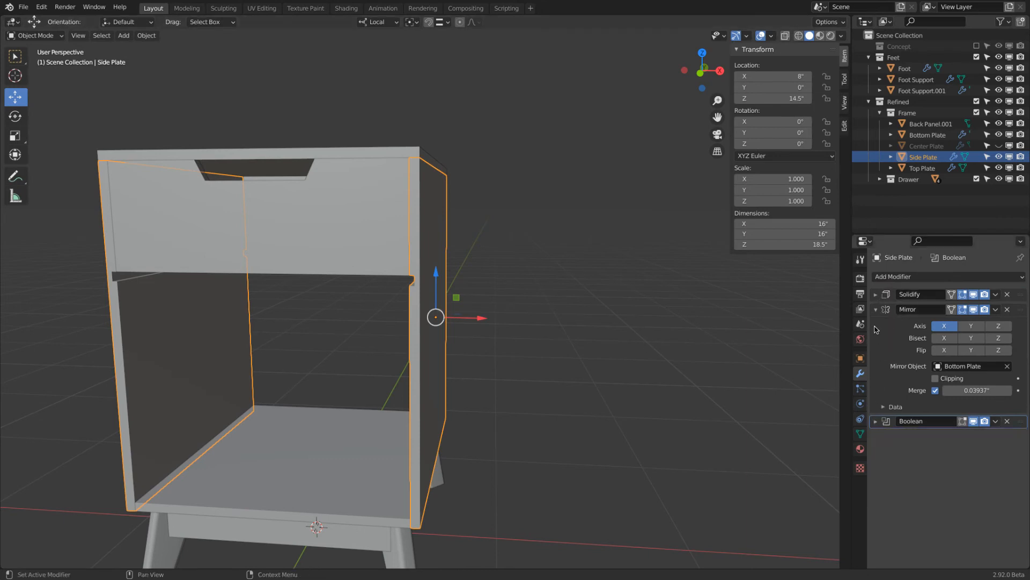
{"action": "left_click", "coordinate": [876, 309]}
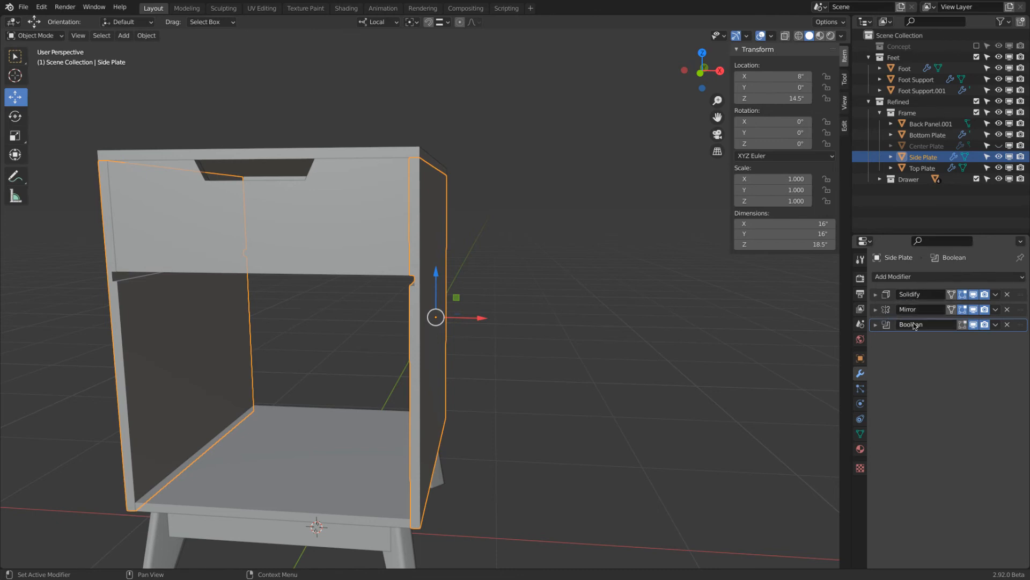
Try the side plate's Boolean above Mirror, toggling each modifier's viewport display to see what it contributes.
{"action": "left_click_drag", "start_coordinate": [1021, 326], "coordinate": [1022, 312]}
{"action": "left_click", "coordinate": [973, 324]}
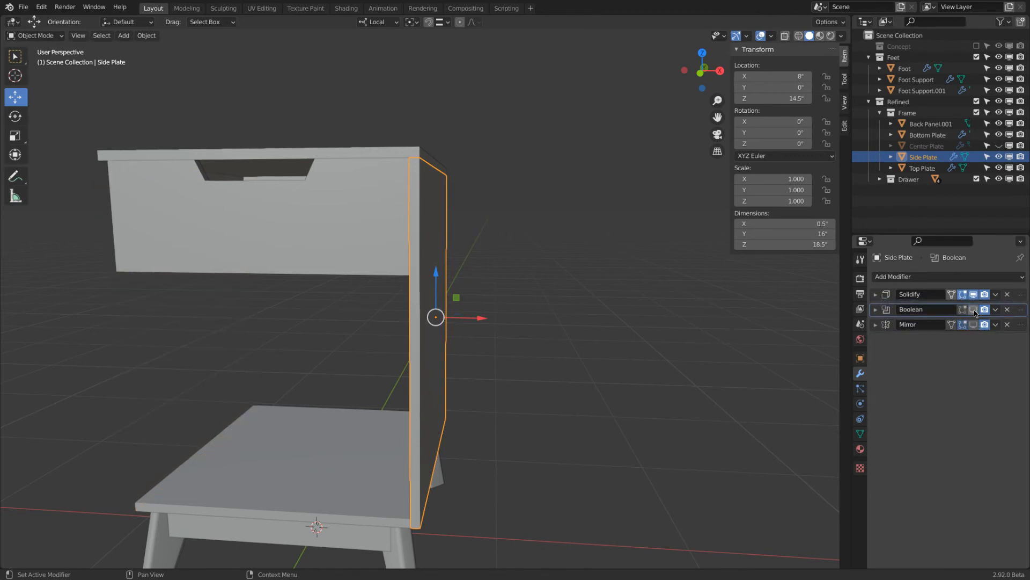
{"action": "left_click", "coordinate": [974, 295]}
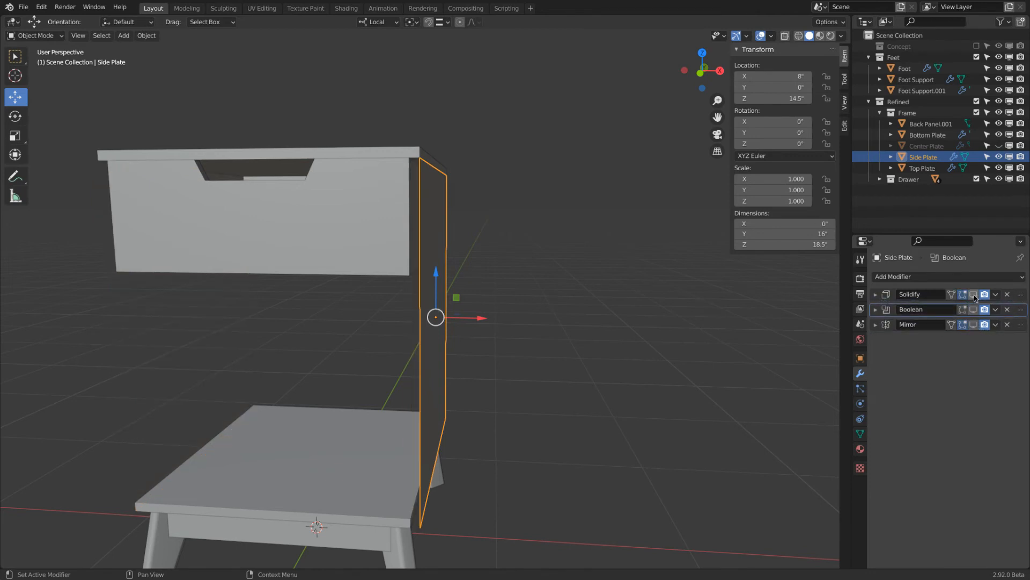
{"action": "left_click", "coordinate": [974, 294]}
{"action": "left_click", "coordinate": [974, 310]}
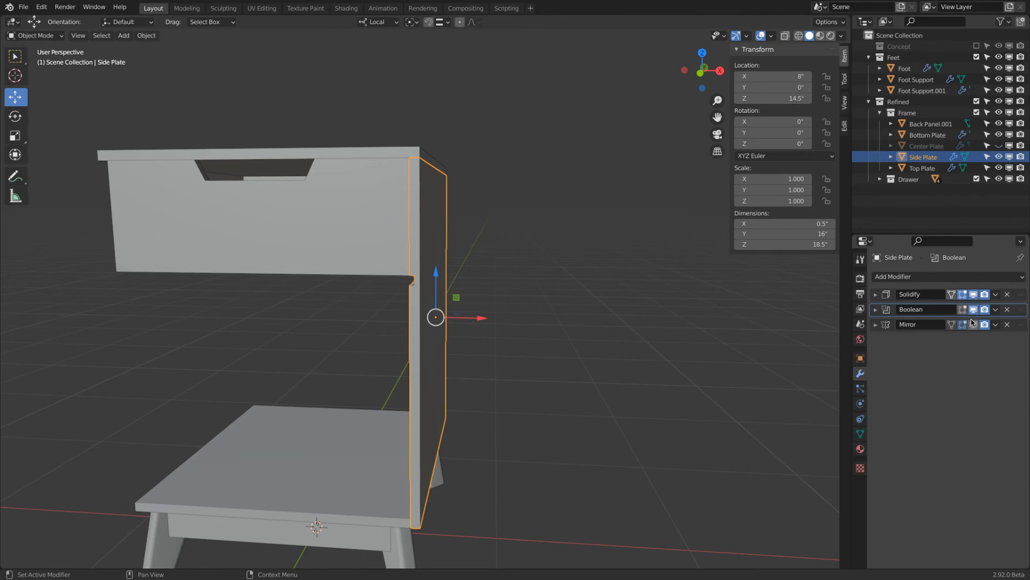
{"action": "left_click", "coordinate": [973, 324]}
Restore the side plate's Boolean below Mirror and replay the stack by toggling the modifiers' viewport display.
{"action": "left_click_drag", "start_coordinate": [1021, 325], "coordinate": [1014, 320]}
{"action": "left_click", "coordinate": [974, 325]}
{"action": "left_click", "coordinate": [974, 309]}
{"action": "left_click", "coordinate": [974, 294]}
{"action": "left_click", "coordinate": [974, 295]}
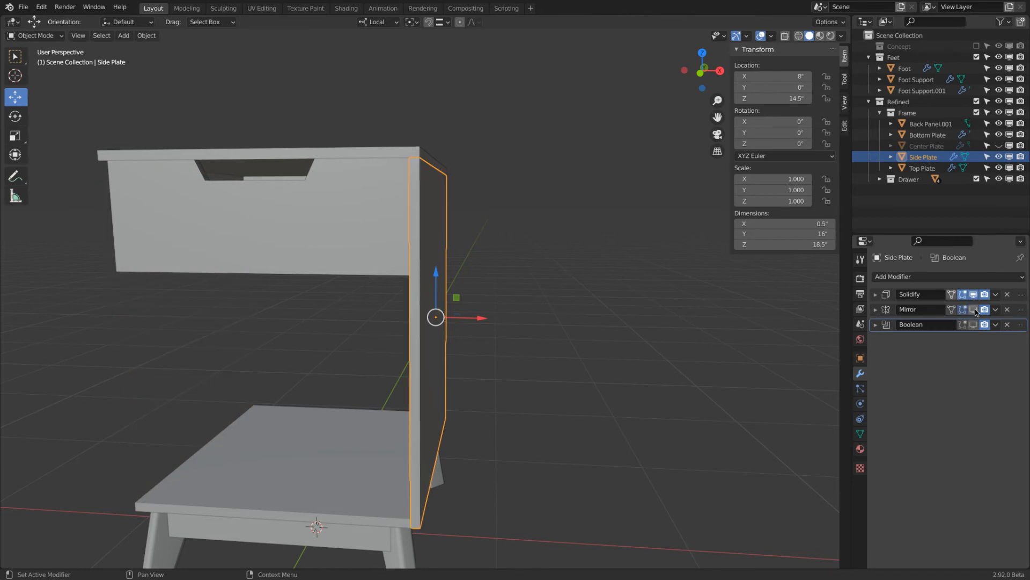
{"action": "left_click", "coordinate": [974, 310]}
{"action": "left_click", "coordinate": [974, 324]}
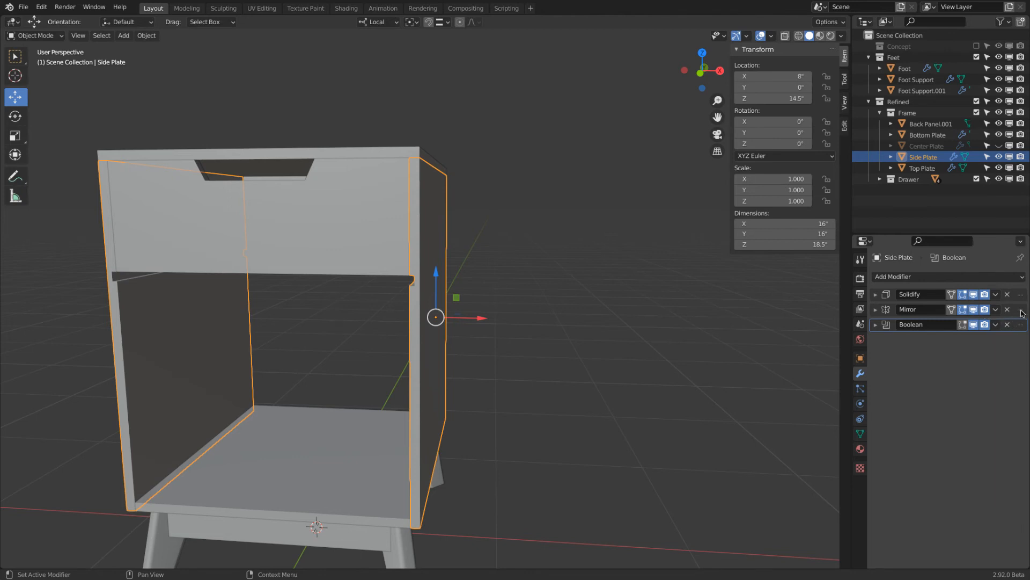
Try the side plate's Mirror above Solidify, checking the effect of each modifier through its viewport display.
{"action": "left_click_drag", "start_coordinate": [1021, 310], "coordinate": [1022, 292]}
{"action": "left_click", "coordinate": [973, 324]}
{"action": "left_click", "coordinate": [973, 309]}
{"action": "left_click", "coordinate": [975, 295]}
{"action": "left_click", "coordinate": [974, 296]}
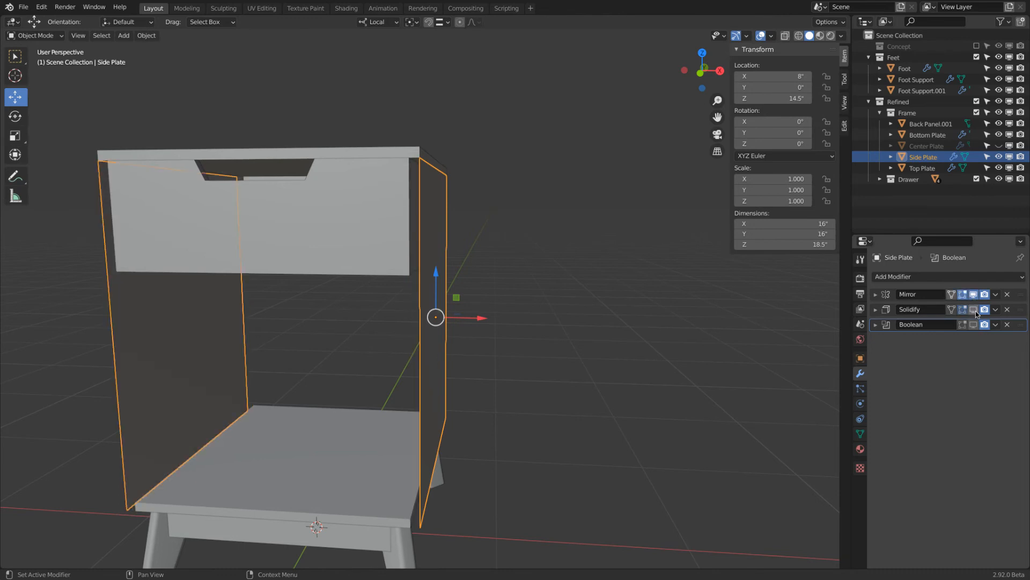
{"action": "left_click", "coordinate": [976, 310]}
{"action": "left_click", "coordinate": [974, 325]}
{"action": "left_click", "coordinate": [973, 325]}
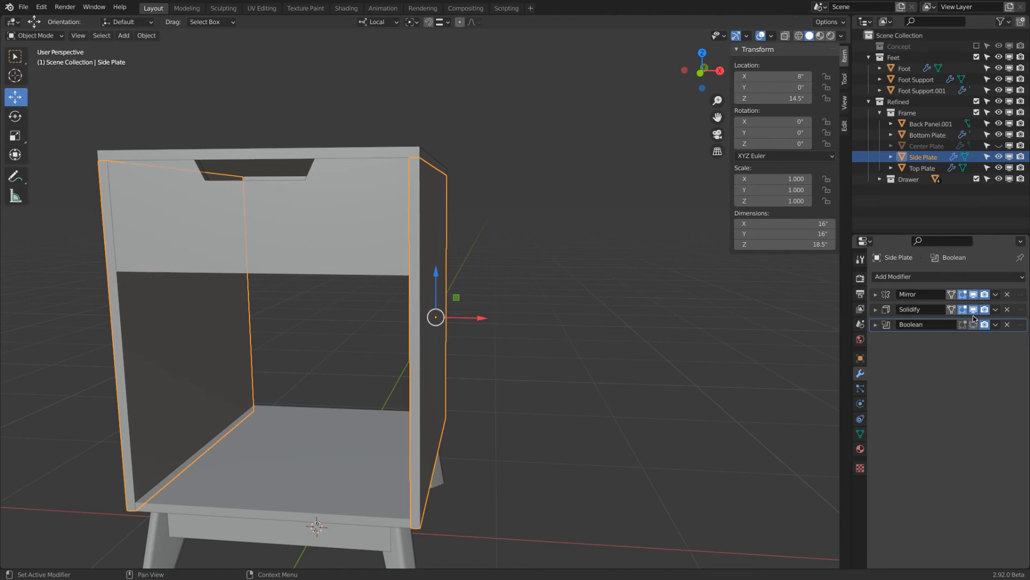
Try the Boolean before Solidify, inspect the side plates, and place the Boolean back at the end of the stack.
{"action": "left_click", "coordinate": [973, 309]}
{"action": "left_click", "coordinate": [974, 297]}
{"action": "left_click", "coordinate": [974, 296]}
{"action": "left_click_drag", "start_coordinate": [1021, 326], "coordinate": [1019, 310]}
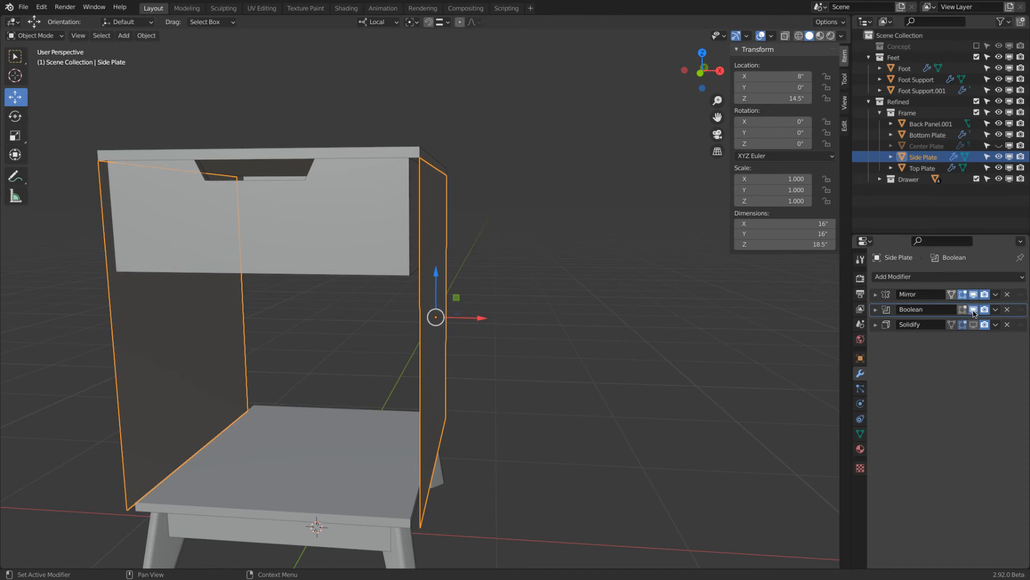
{"action": "mouse_move", "coordinate": [598, 308]}
{"action": "middle_mouse_down"}
{"action": "mouse_move", "coordinate": [621, 296]}
{"action": "mouse_move", "coordinate": [611, 299]}
{"action": "middle_mouse_up"}
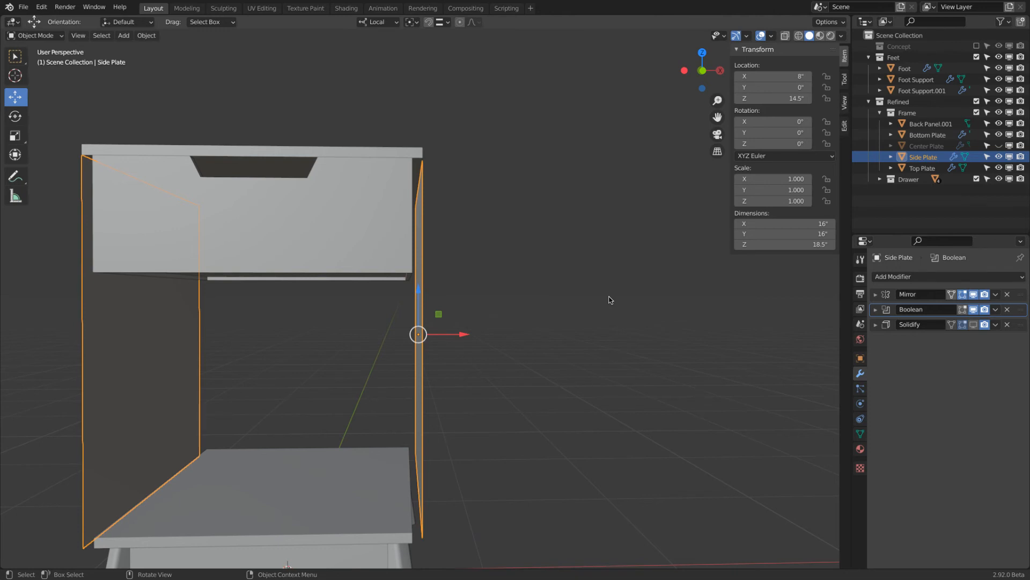
{"action": "left_click_drag", "start_coordinate": [1021, 325], "coordinate": [1019, 311]}
{"action": "left_click", "coordinate": [978, 309]}
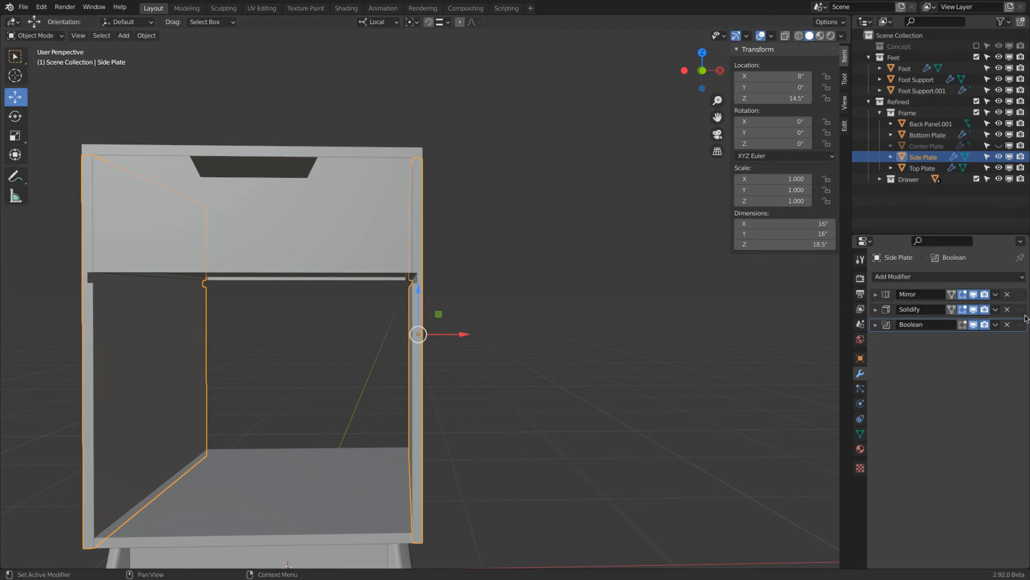
Put Solidify back before Mirror, check the side plate in Edit Mode, and return to Object Mode.
{"action": "left_click_drag", "start_coordinate": [1017, 311], "coordinate": [1016, 295]}
{"action": "middle_click_drag", "start_coordinate": [564, 299], "coordinate": [460, 276]}
{"action": "key", "text": "Tab"}
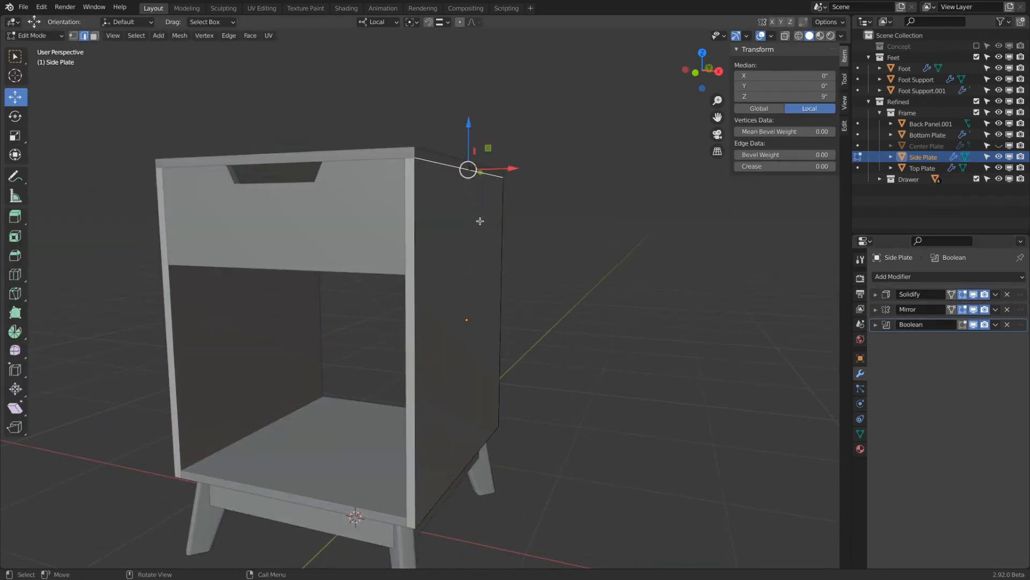
{"action": "key", "text": "a"}
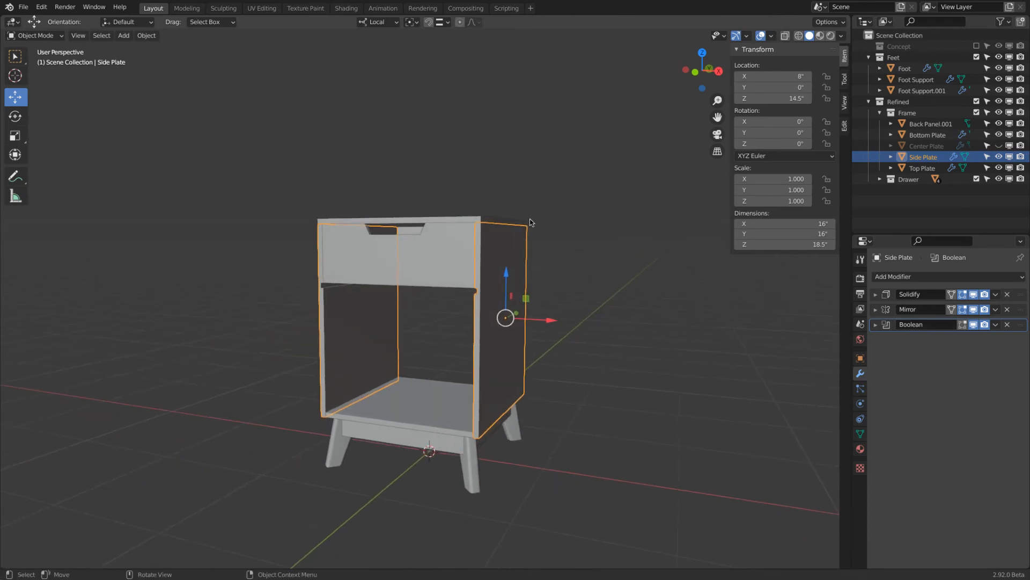
Reveal the center plate, and exclude the Frame and Feet collections so only the drawer is shown.
{"action": "key", "text": "alt+h"}
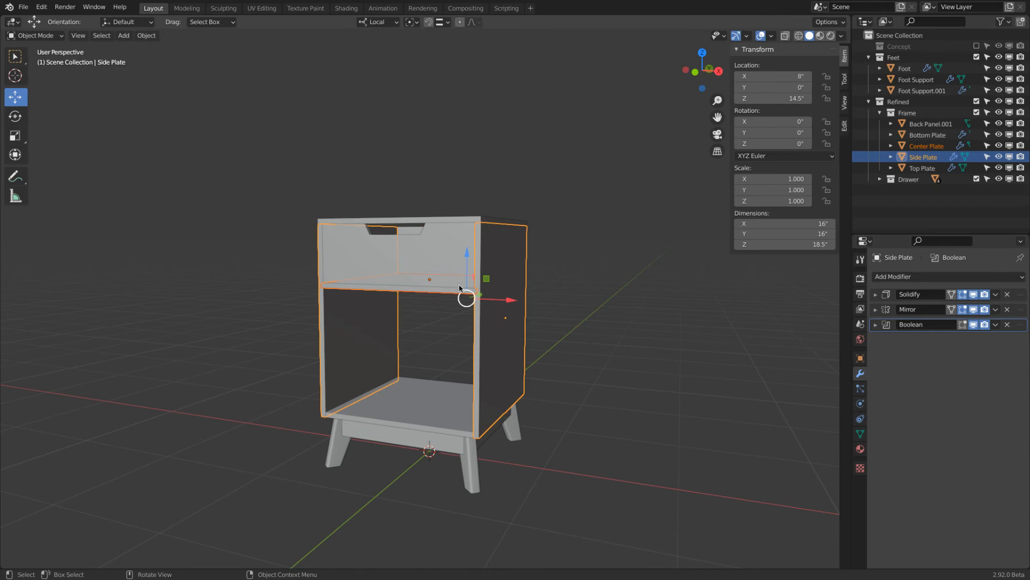
{"action": "left_click", "coordinate": [420, 294]}
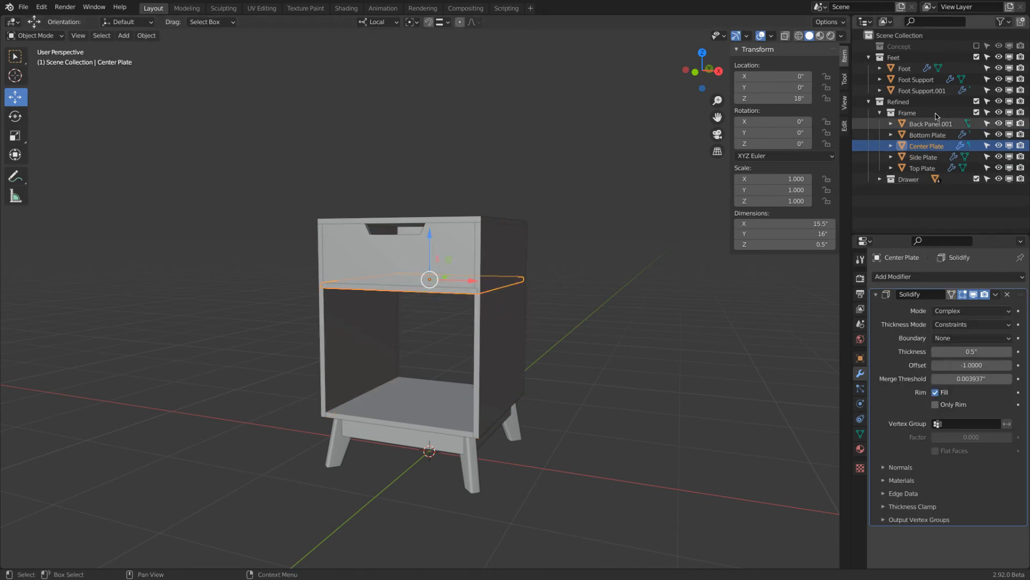
{"action": "left_click", "coordinate": [977, 112]}
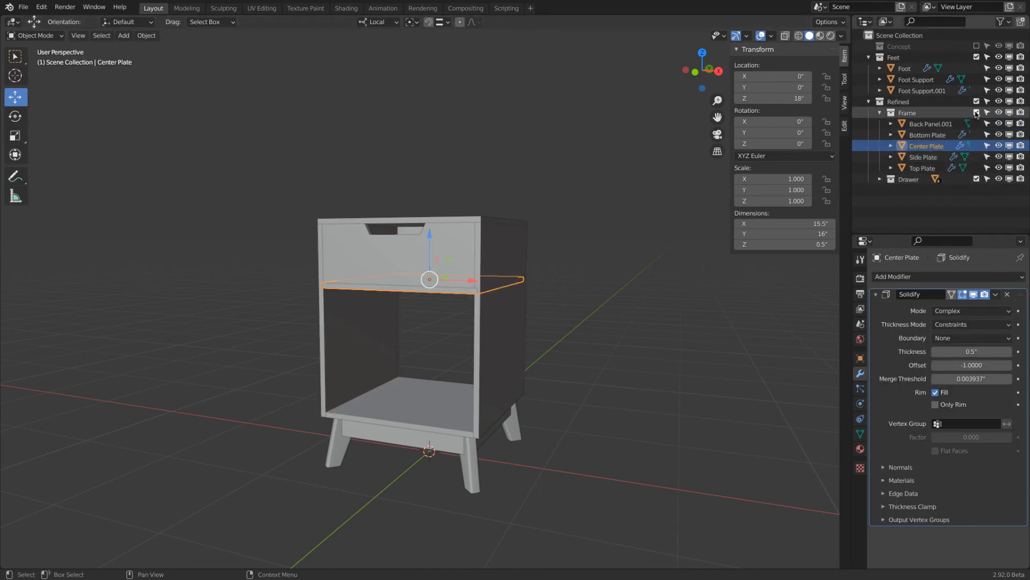
{"action": "middle_click_drag", "start_coordinate": [525, 217], "coordinate": [508, 293]}
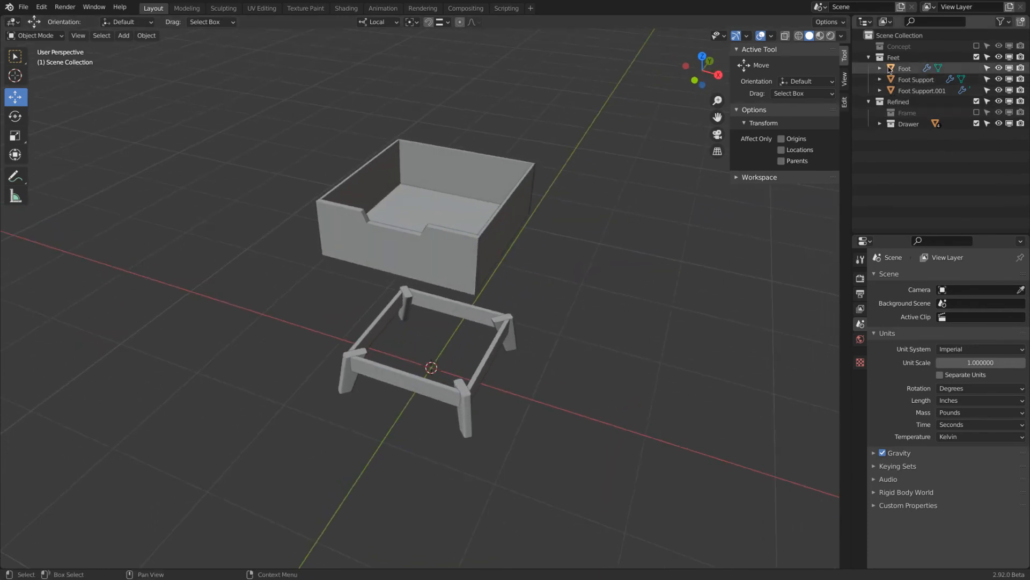
{"action": "left_click", "coordinate": [976, 57]}
{"action": "middle_click_drag", "start_coordinate": [415, 206], "coordinate": [416, 241]}
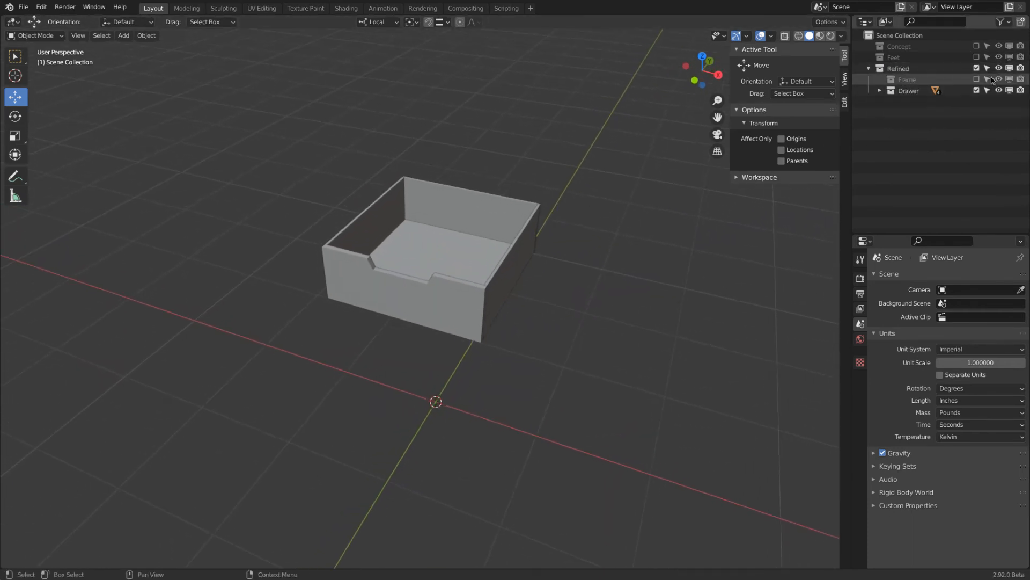
Select the drawer's bottom board and switch the viewport to wireframe display.
{"action": "scroll", "coordinate": [407, 247], "scroll_direction": "up", "scroll_amount": 2}
{"action": "scroll", "coordinate": [407, 248], "scroll_direction": "up", "scroll_amount": 2}
{"action": "left_click", "coordinate": [420, 256]}
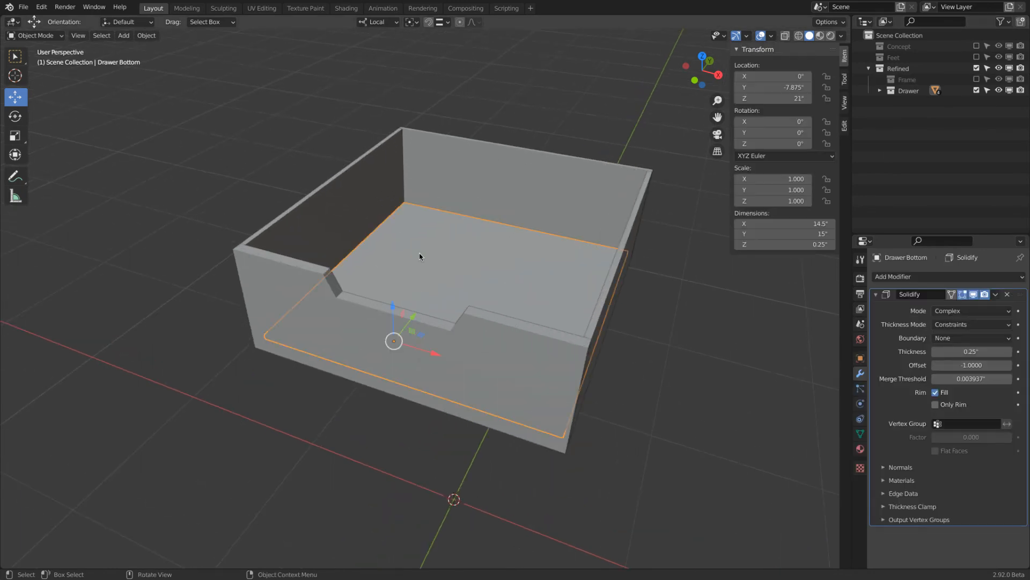
{"action": "left_click", "coordinate": [798, 36]}
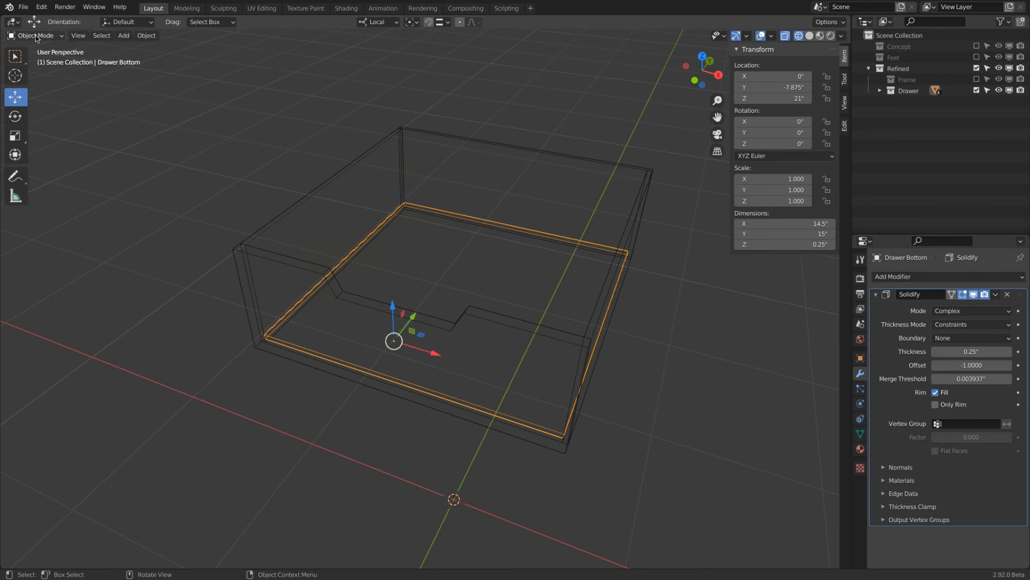
In Edit Mode, select the drawer bottom's side edge on negative X and enable mesh symmetry for X and Y.
{"action": "left_click", "coordinate": [34, 36]}
{"action": "left_click", "coordinate": [35, 60]}
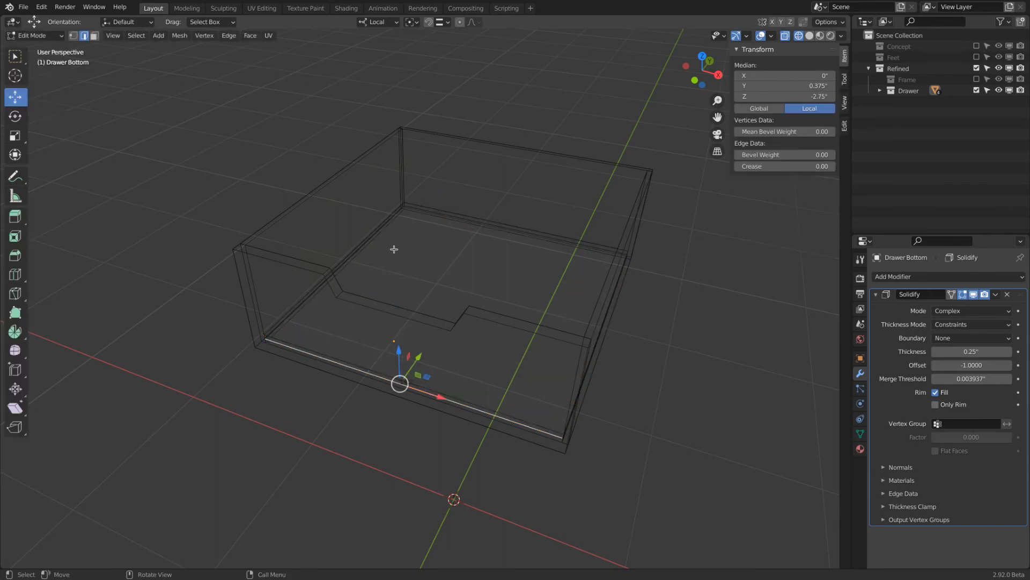
{"action": "left_click", "coordinate": [360, 240]}
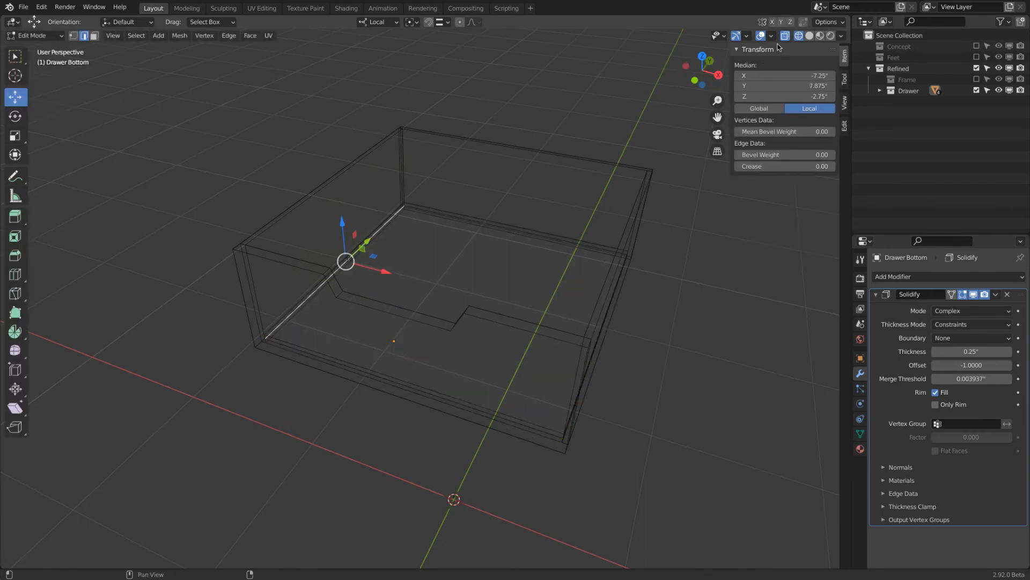
{"action": "left_click_drag", "start_coordinate": [781, 22], "coordinate": [774, 23]}
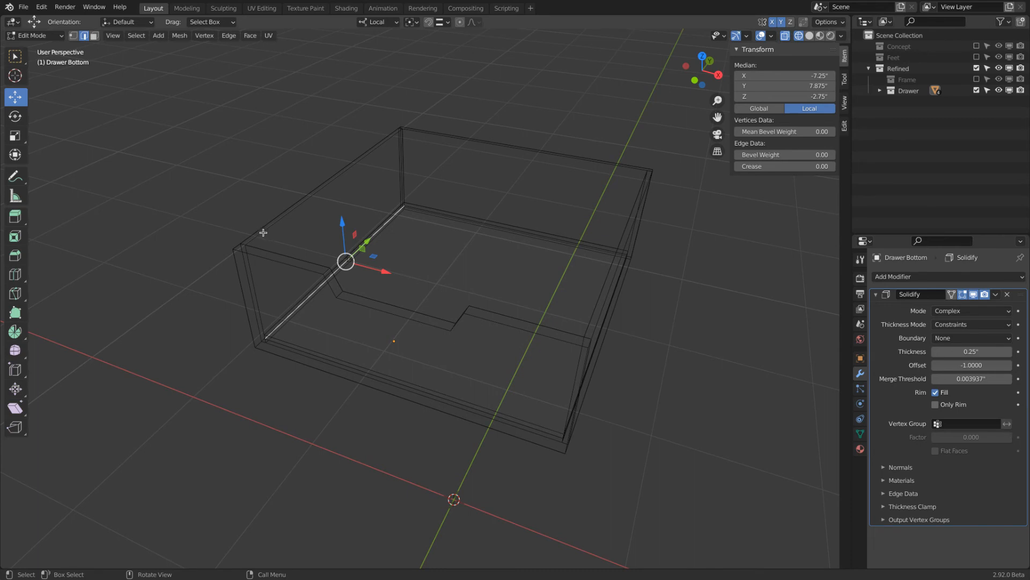
Calculate half of the 0.25" board thickness by entering 0.25/2 in Spotlight Search.
{"action": "key", "text": "super+space"}
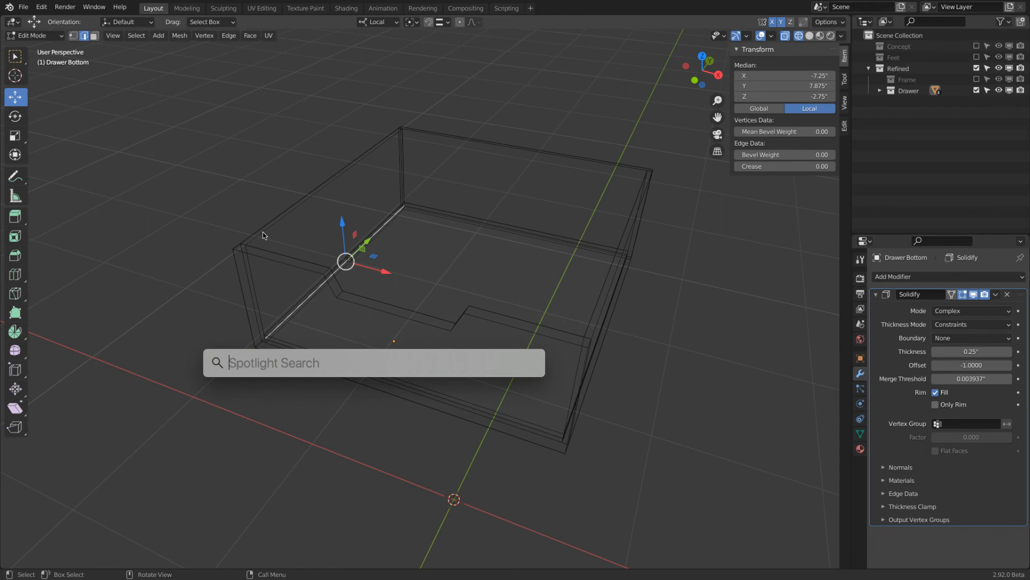
{"action": "type", "text": "0."}
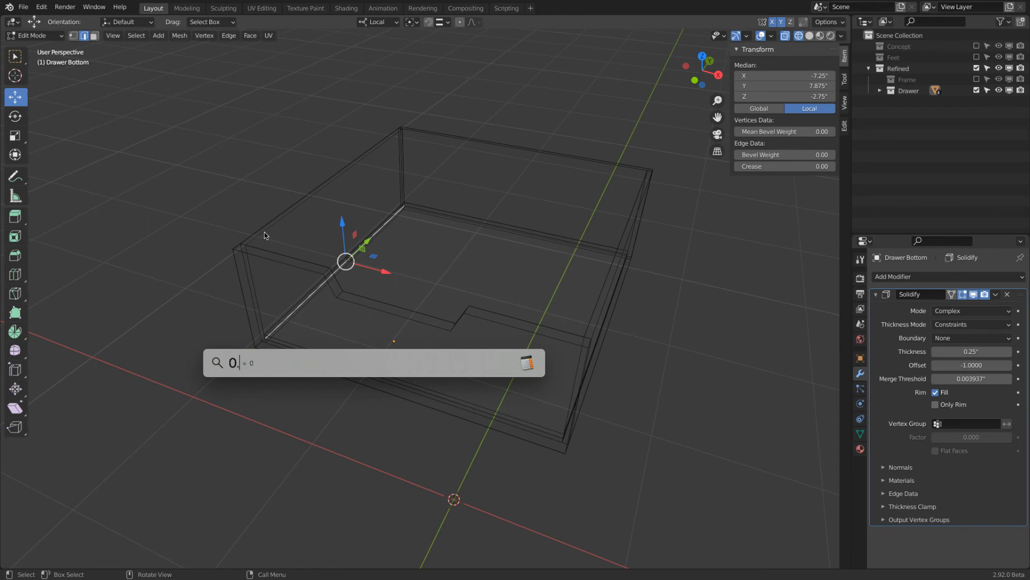
{"action": "type", "text": "25/2"}
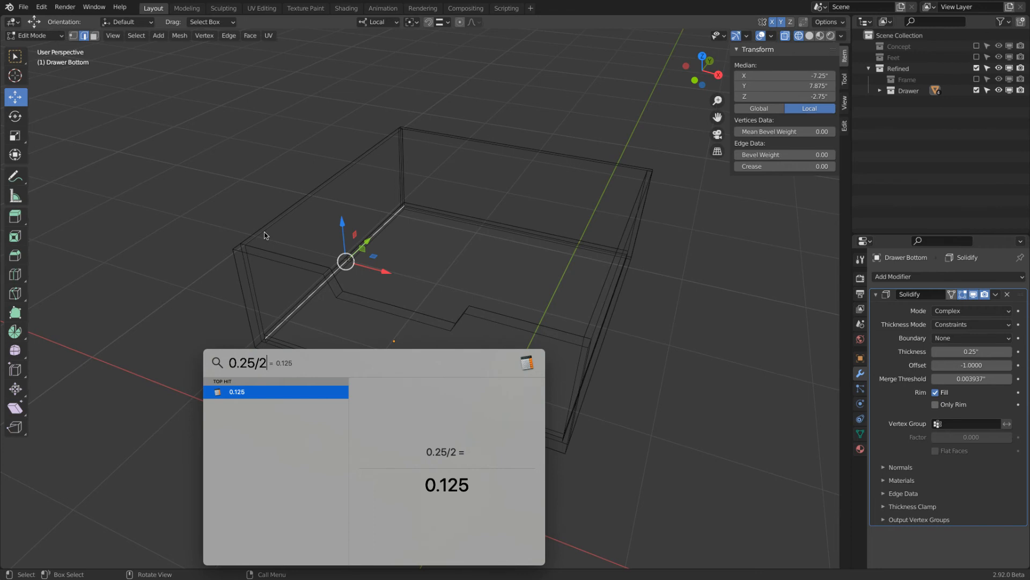
{"action": "key", "text": "Escape"}
{"action": "key", "text": "Escape"}
Move the drawer bottom's side edge by -0.125" along local X so the board extends into the side panels.
{"action": "left_click_drag", "start_coordinate": [384, 271], "coordinate": [379, 270]}
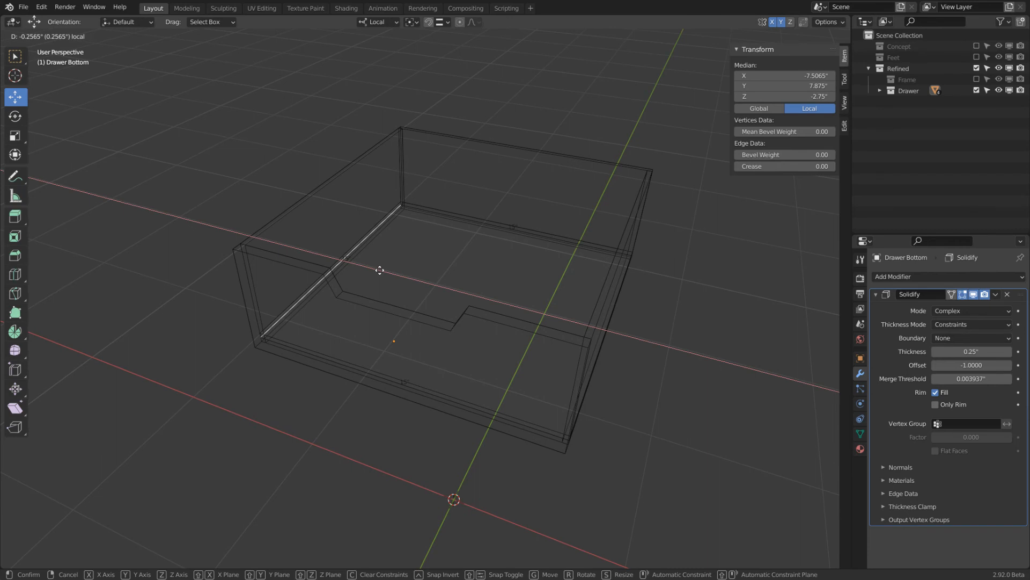
{"action": "type", "text": "-.125"}
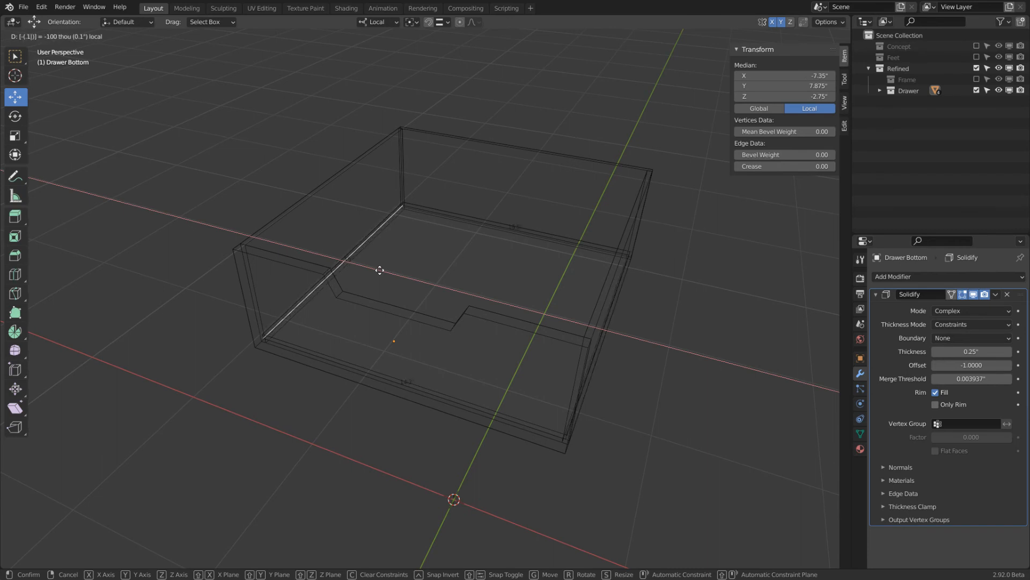
{"action": "key", "text": "Return"}
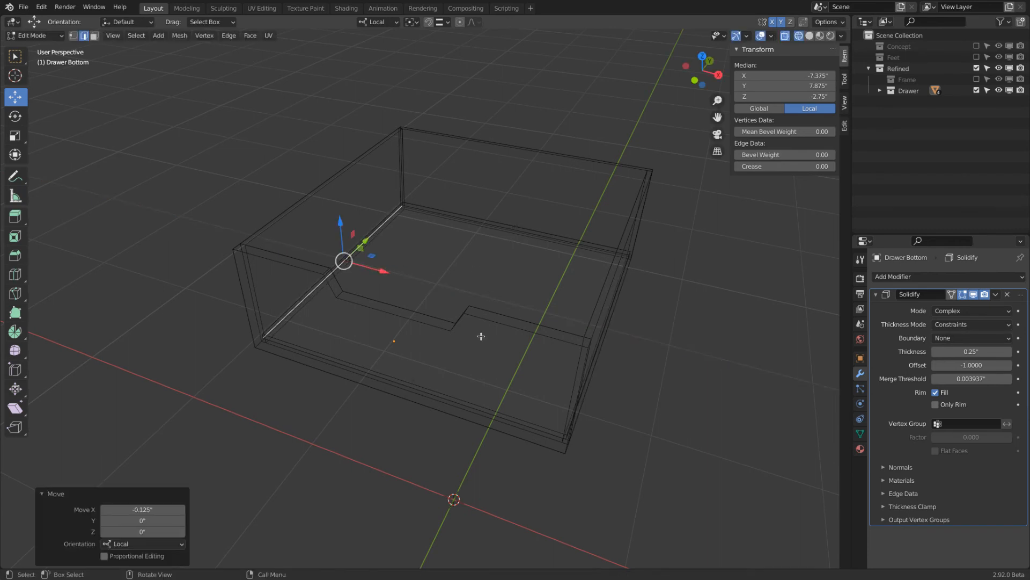
{"action": "left_click", "coordinate": [460, 402]}
{"action": "middle_click_drag", "start_coordinate": [468, 387], "coordinate": [434, 374]}
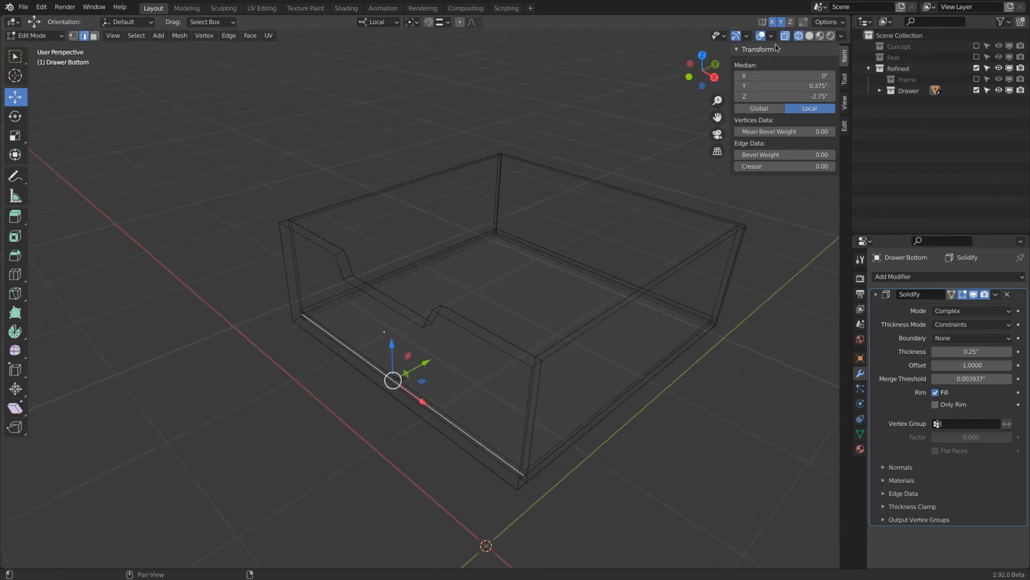
{"action": "mouse_move", "coordinate": [424, 363]}
{"action": "left_mouse_down"}
{"action": "mouse_move", "coordinate": [456, 352]}
{"action": "mouse_move", "coordinate": [381, 389]}
{"action": "mouse_move", "coordinate": [488, 349]}
{"action": "mouse_move", "coordinate": [426, 381]}
{"action": "left_mouse_up"}
{"action": "middle_click_drag", "start_coordinate": [559, 375], "coordinate": [590, 267]}
Move the drawer bottom's back edge by 0.15" along local Y so it reaches into the back panel.
{"action": "left_click", "coordinate": [589, 250]}
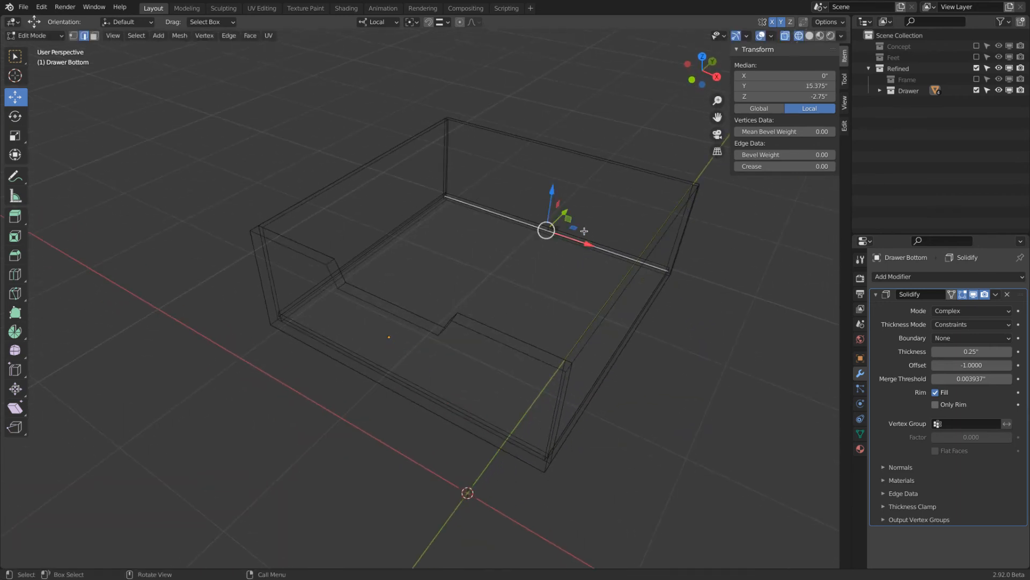
{"action": "key", "text": "g"}
{"action": "left_click_drag", "start_coordinate": [585, 201], "coordinate": [568, 216]}
{"action": "right_click", "coordinate": [568, 217]}
{"action": "middle_click_drag", "start_coordinate": [569, 216], "coordinate": [271, 230]}
{"action": "left_click_drag", "start_coordinate": [459, 290], "coordinate": [472, 287]}
{"action": "type", "text": "0.15"}
{"action": "key", "text": "Return"}
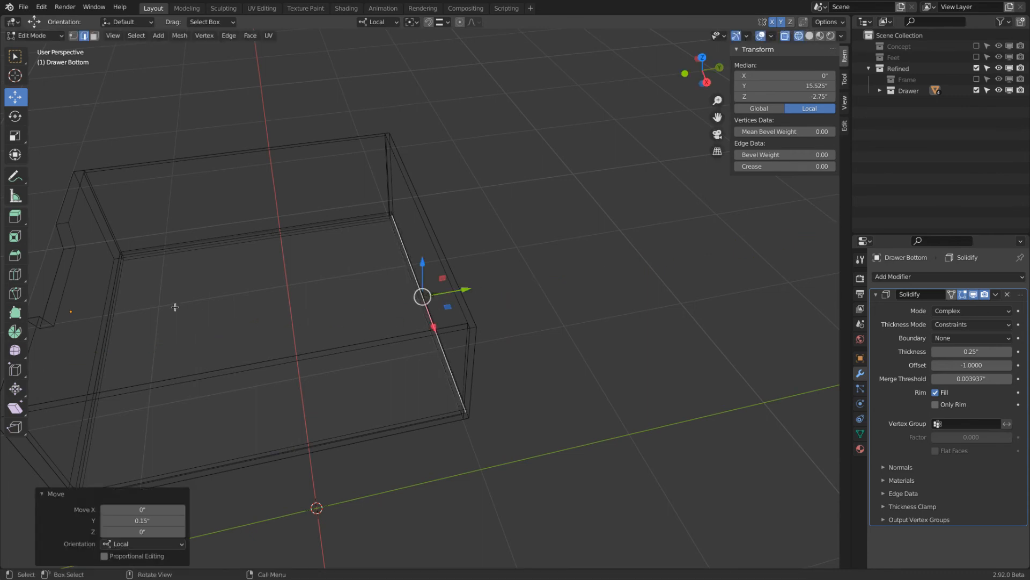
Move the drawer bottom's front edge by -0.125" along local Y so it reaches into the drawer front.
{"action": "left_click", "coordinate": [96, 306]}
{"action": "middle_click_drag", "start_coordinate": [190, 290], "coordinate": [278, 264], "text": "shift"}
{"action": "left_click_drag", "start_coordinate": [252, 316], "coordinate": [243, 318]}
{"action": "type", "text": "-0.125"}
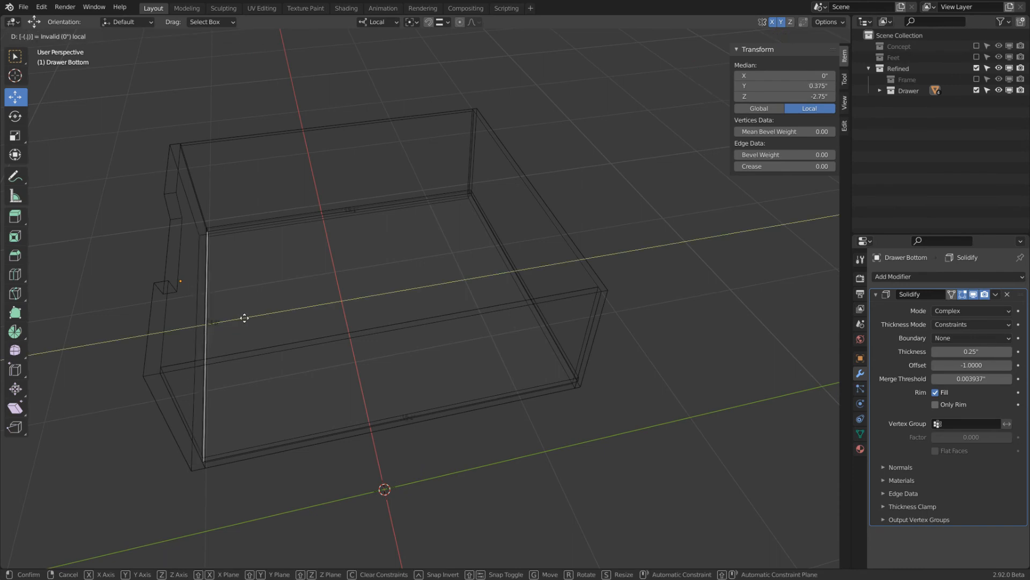
{"action": "key", "text": "Return"}
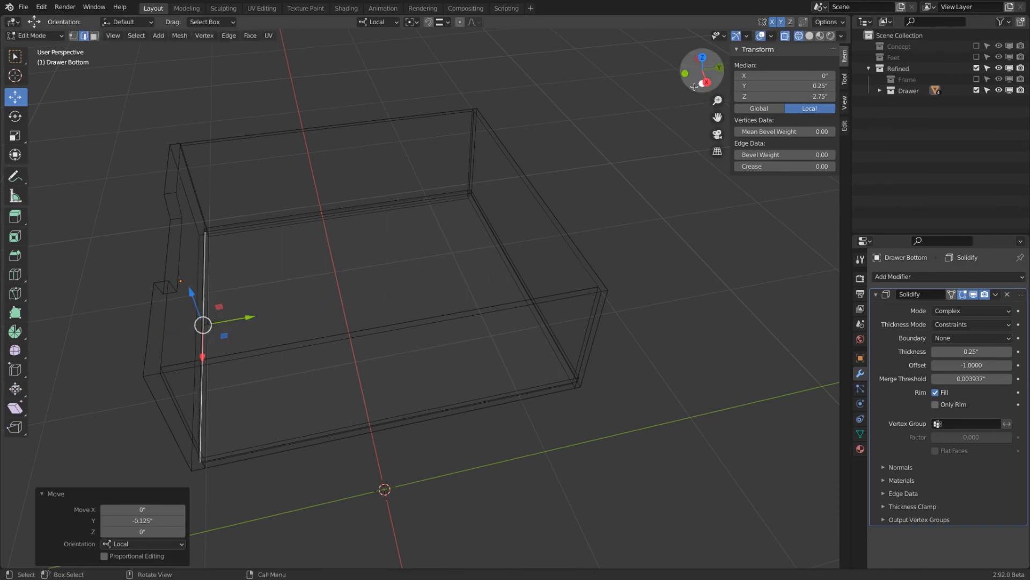
Check the fully selected drawer bottom from the top view and return to Object Mode.
{"action": "left_click", "coordinate": [702, 57]}
{"action": "key", "text": "a"}
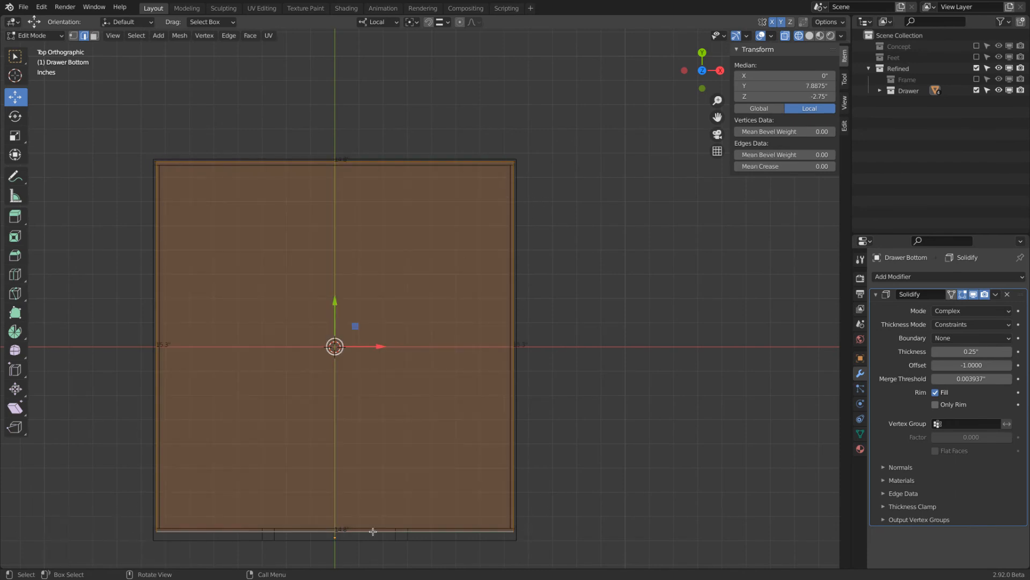
{"action": "middle_click_drag", "start_coordinate": [616, 478], "coordinate": [549, 369]}
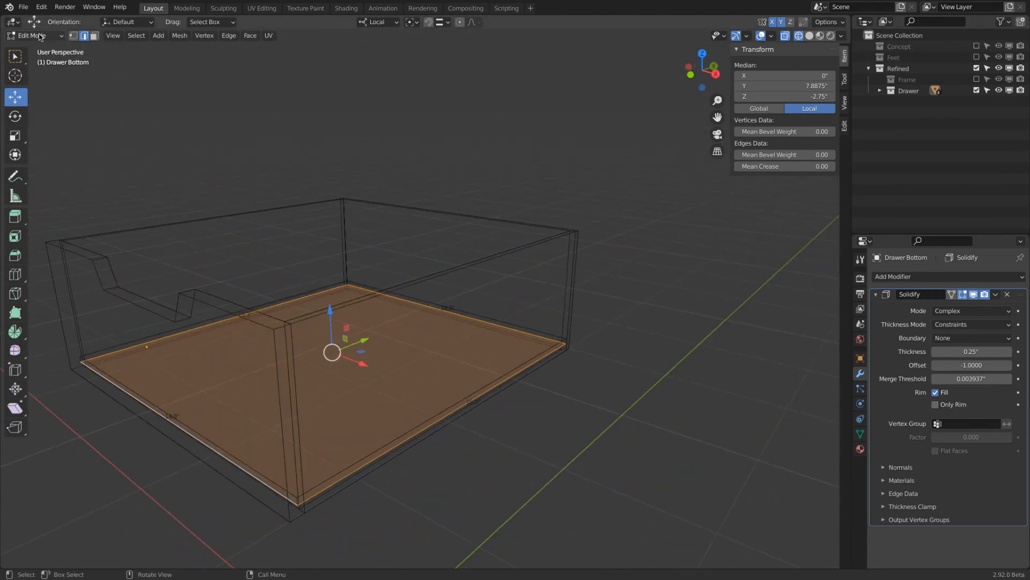
{"action": "left_click", "coordinate": [35, 36]}
{"action": "left_click", "coordinate": [54, 53]}
{"action": "scroll", "coordinate": [228, 239], "scroll_direction": "down", "scroll_amount": 2}
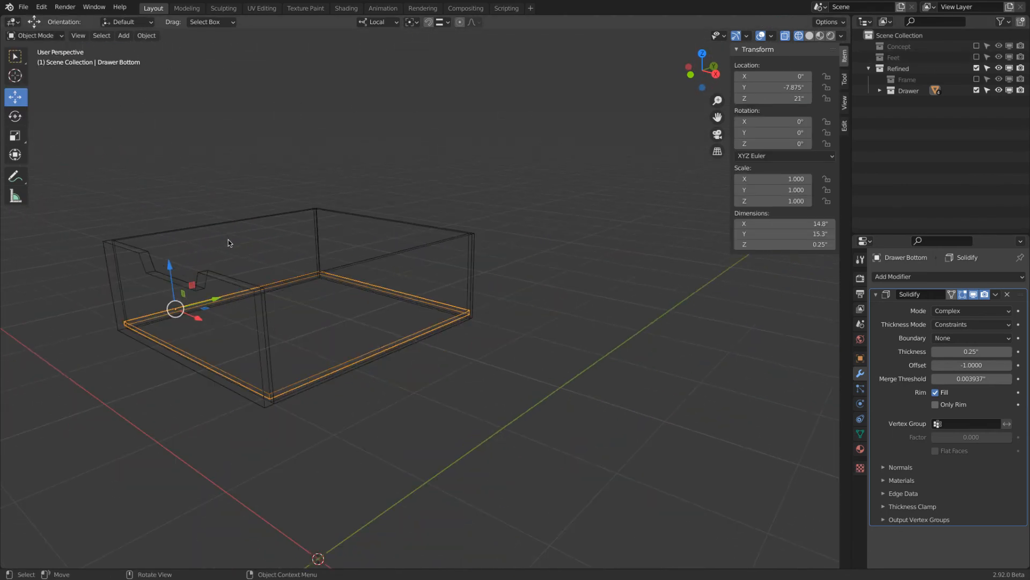
Add a Boolean Difference modifier to the drawer front with Drawer Bottom as its object, using solid shading to pick it.
{"action": "left_click", "coordinate": [144, 263]}
{"action": "left_click", "coordinate": [876, 294]}
{"action": "left_click", "coordinate": [901, 276]}
{"action": "left_click", "coordinate": [805, 331]}
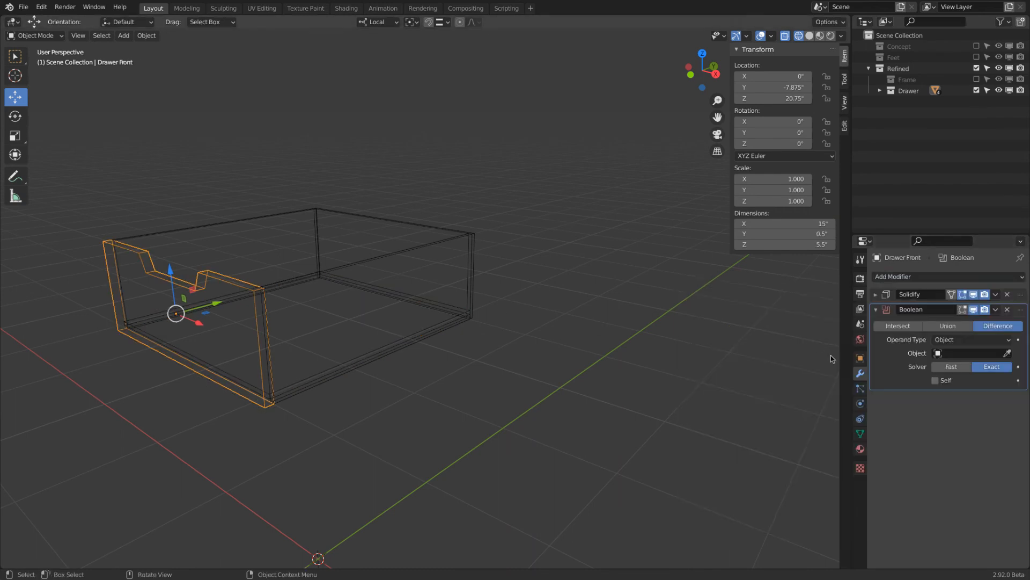
{"action": "middle_click_drag", "start_coordinate": [494, 290], "coordinate": [499, 294]}
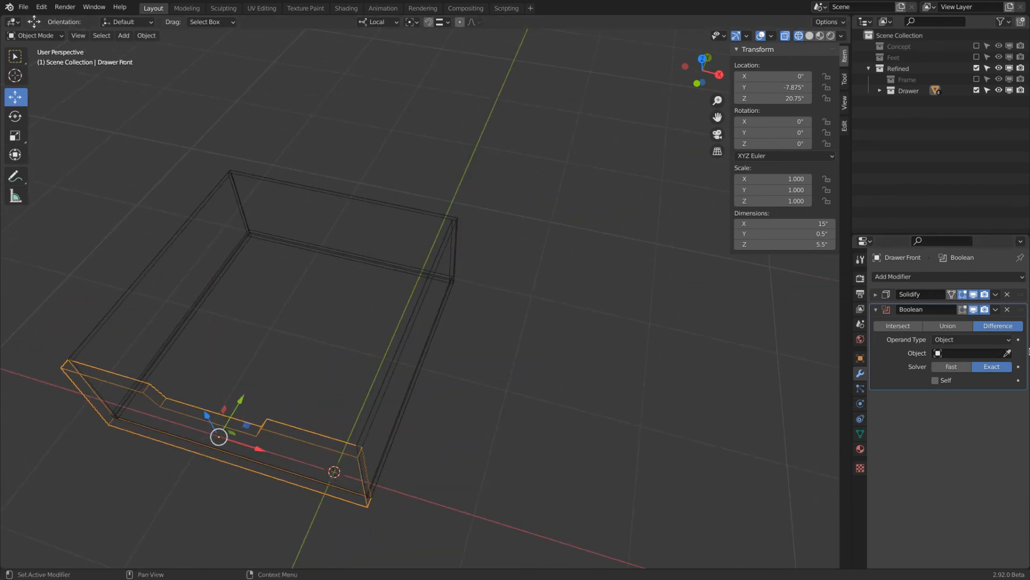
{"action": "left_click", "coordinate": [1007, 352]}
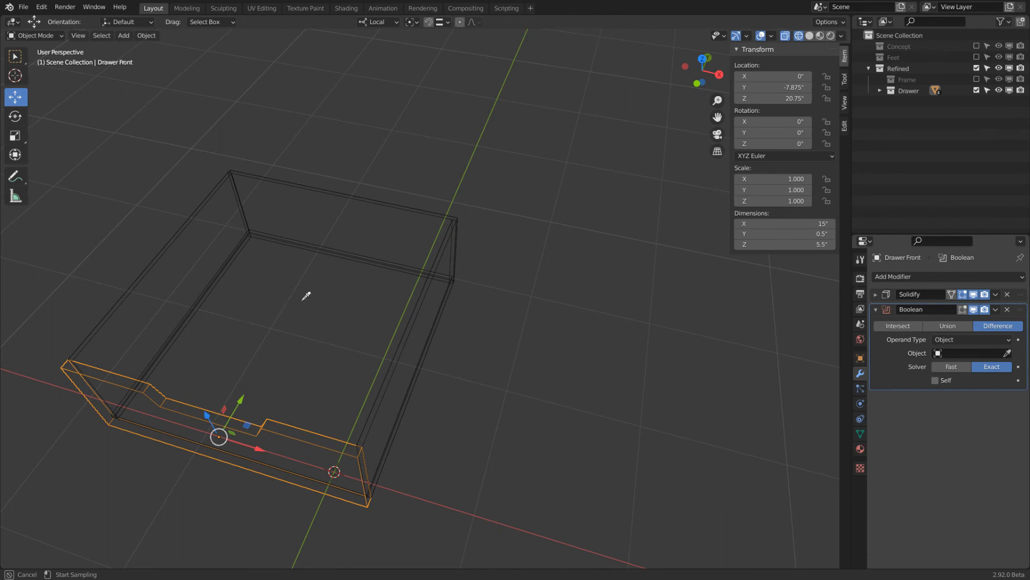
{"action": "key", "text": "Escape"}
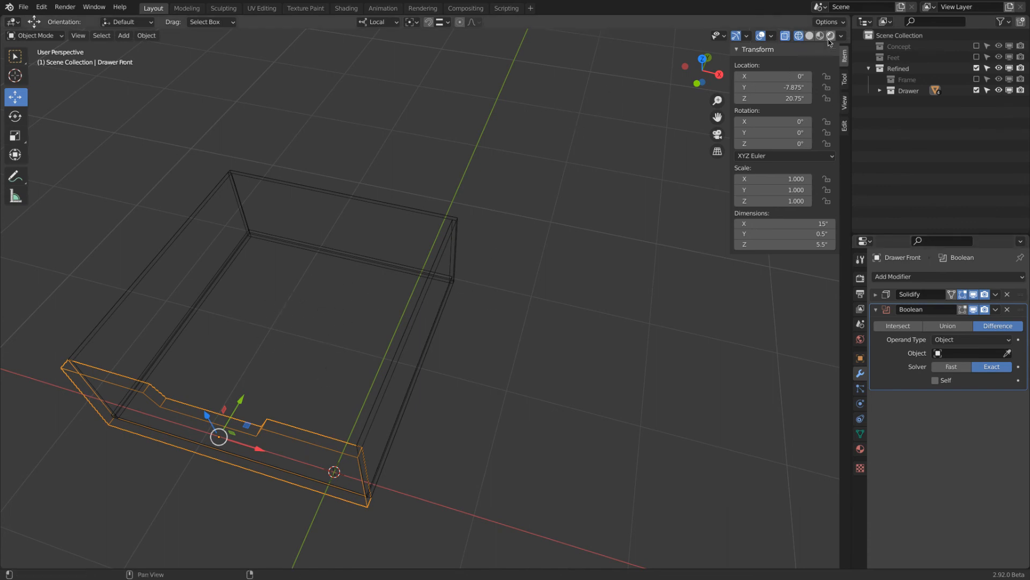
{"action": "left_click", "coordinate": [810, 36]}
{"action": "left_click", "coordinate": [1007, 352]}
{"action": "left_click", "coordinate": [269, 304]}
Add a Boolean modifier to the drawer side that cuts it with Drawer Bottom.
{"action": "middle_click_drag", "start_coordinate": [269, 354], "coordinate": [235, 312]}
{"action": "key", "text": "shift+z"}
{"action": "mouse_move", "coordinate": [205, 385]}
{"action": "middle_mouse_down"}
{"action": "mouse_move", "coordinate": [212, 371]}
{"action": "mouse_move", "coordinate": [275, 399]}
{"action": "middle_mouse_up"}
{"action": "left_click", "coordinate": [439, 235]}
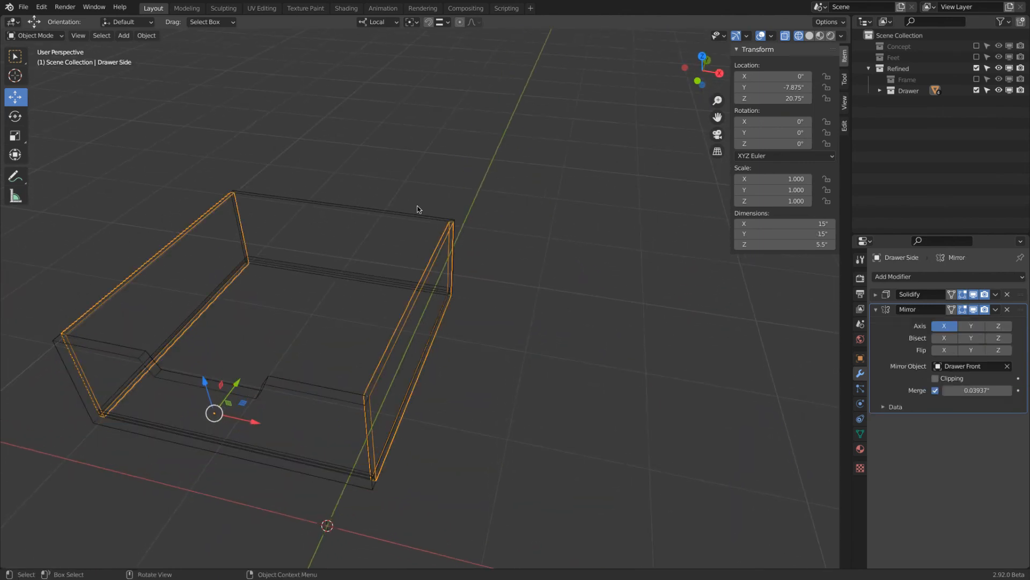
{"action": "key", "text": "shift+z"}
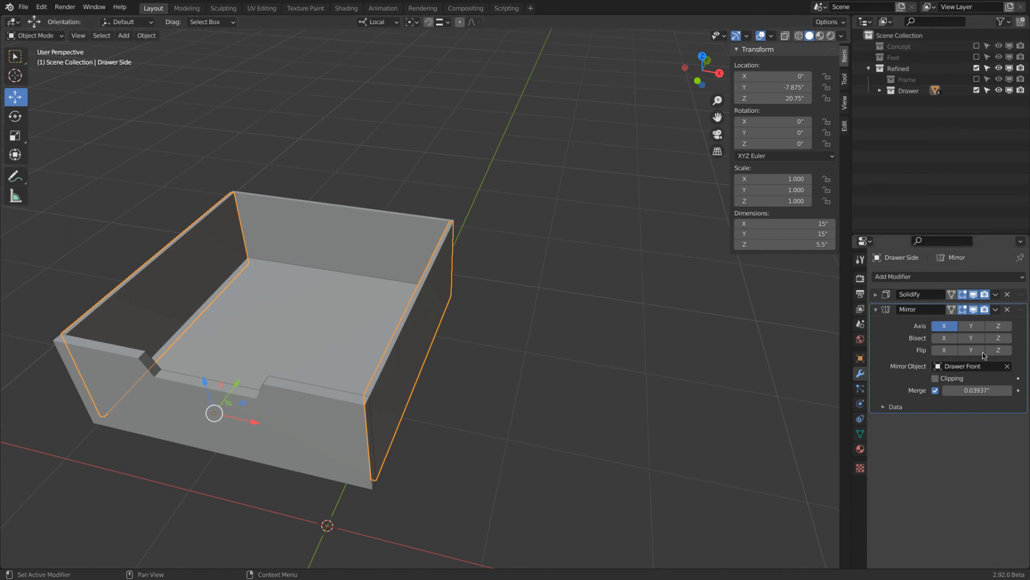
{"action": "left_click", "coordinate": [982, 276]}
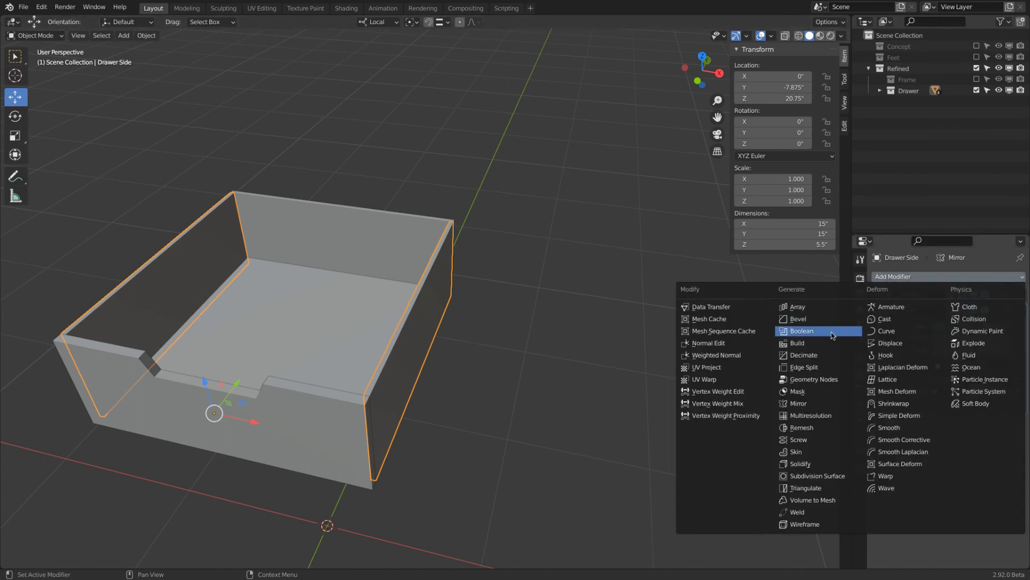
{"action": "left_click", "coordinate": [786, 323]}
{"action": "left_click", "coordinate": [1008, 465]}
{"action": "left_click", "coordinate": [243, 316]}
Add a Boolean Difference modifier to the drawer back with Drawer Bottom as the cutting object.
{"action": "left_click", "coordinate": [322, 236]}
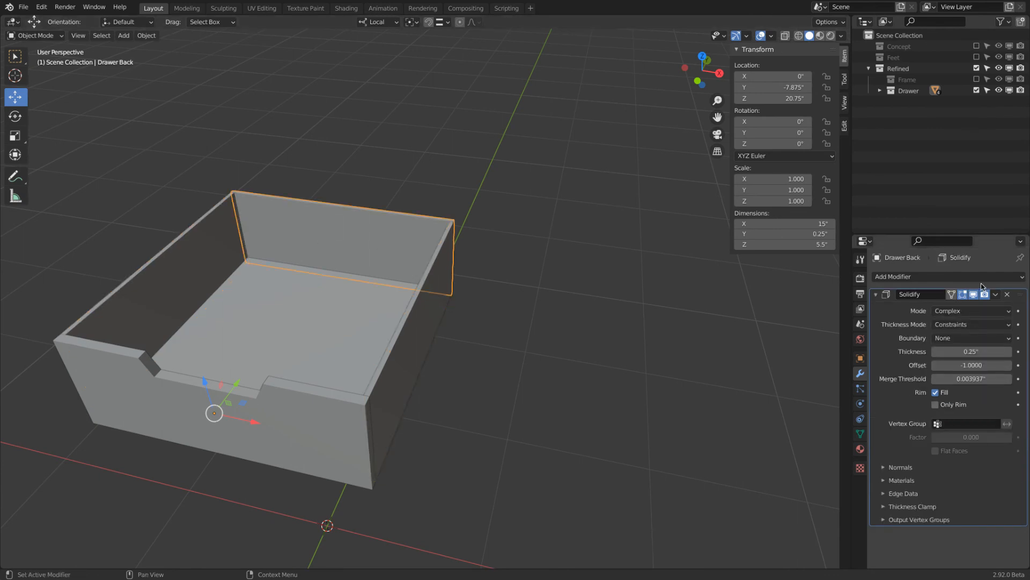
{"action": "left_click", "coordinate": [921, 276]}
{"action": "left_click", "coordinate": [802, 331]}
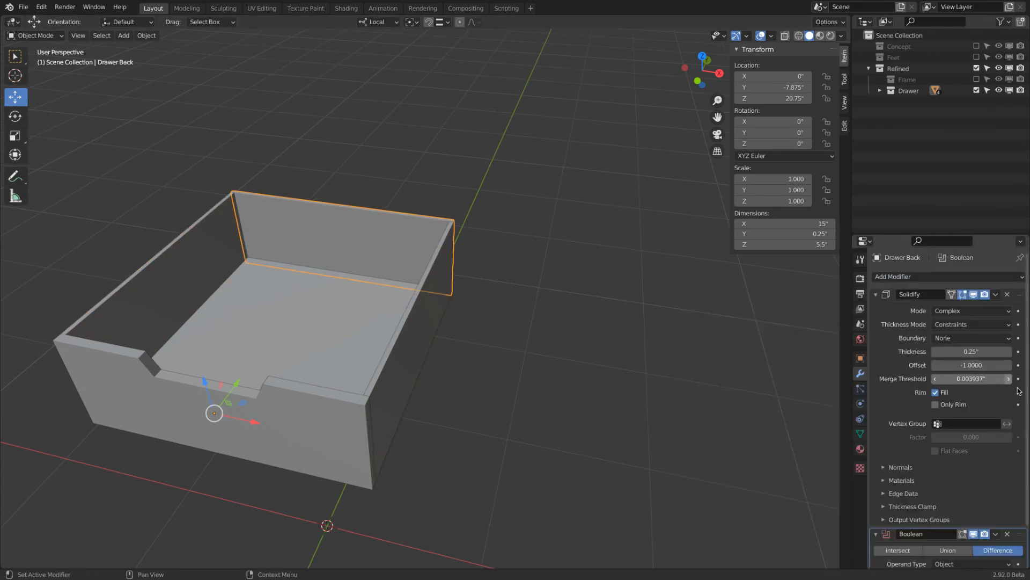
{"action": "scroll", "coordinate": [1004, 528], "scroll_direction": "down", "scroll_amount": 2}
{"action": "left_click", "coordinate": [1008, 531]}
{"action": "left_click", "coordinate": [321, 301]}
Hide the drawer's bottom and back to examine the grooves in the other boards, and reveal the hidden boards again.
{"action": "middle_click_drag", "start_coordinate": [322, 299], "coordinate": [517, 354]}
{"action": "key", "text": "alt+z"}
{"action": "left_click", "coordinate": [275, 314]}
{"action": "key", "text": "alt+z"}
{"action": "left_click", "coordinate": [285, 279]}
{"action": "key", "text": "h"}
{"action": "left_click", "coordinate": [499, 345]}
{"action": "key", "text": "h"}
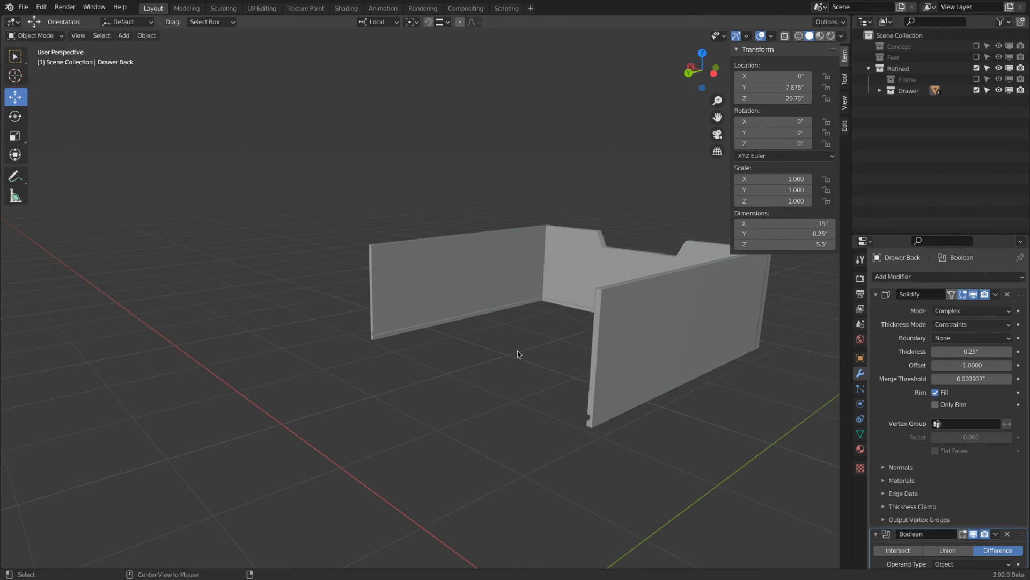
{"action": "key", "text": "alt+h"}
Raise the drawer bottom about 4.4" along Z and hide it to test how the grooves follow.
{"action": "middle_click_drag", "start_coordinate": [563, 303], "coordinate": [539, 346]}
{"action": "left_click", "coordinate": [516, 345]}
{"action": "key", "text": "g"}
{"action": "key", "text": "z"}
{"action": "left_click", "coordinate": [559, 282]}
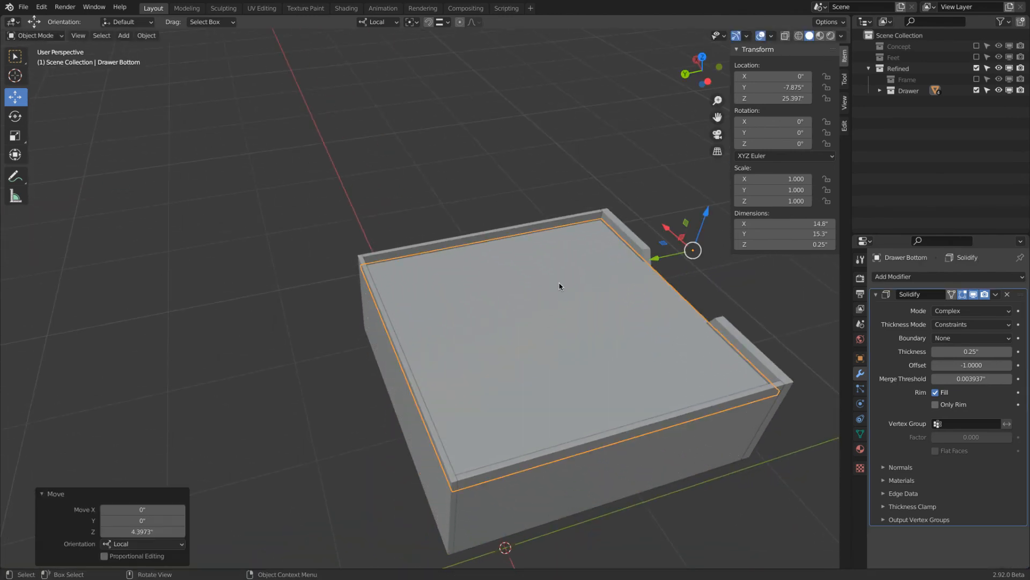
{"action": "key", "text": "h"}
Examine the shifted groove around the drawer's inside, and undo hiding and raising the bottom board.
{"action": "middle_click_drag", "start_coordinate": [567, 297], "coordinate": [465, 281]}
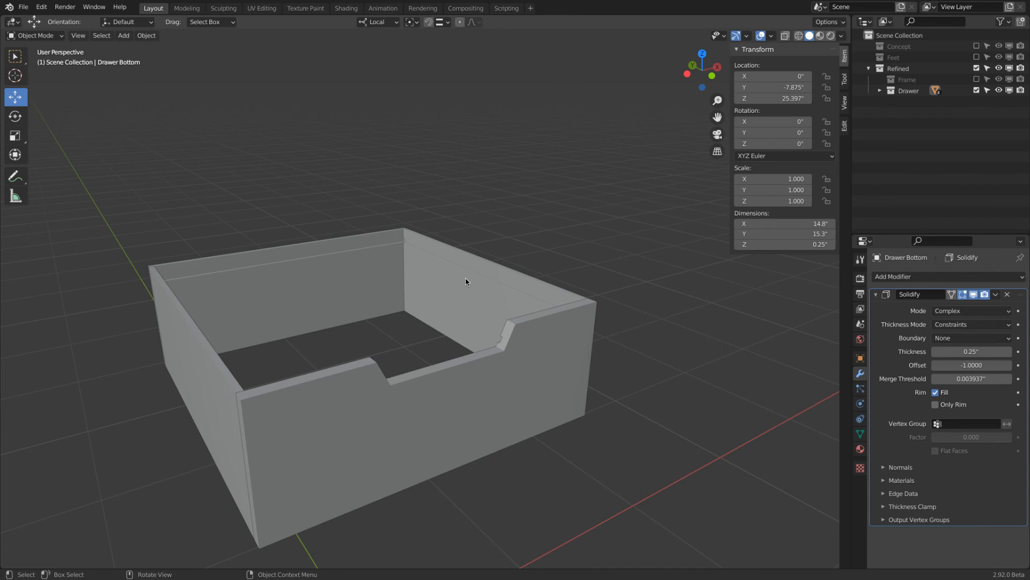
{"action": "middle_click_drag", "start_coordinate": [315, 267], "coordinate": [405, 293]}
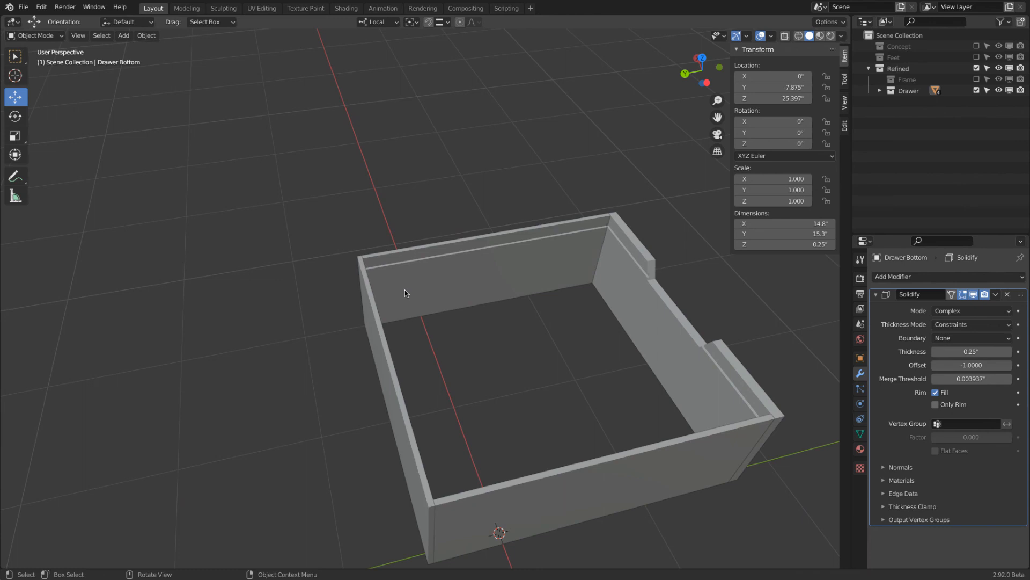
{"action": "middle_click_drag", "start_coordinate": [405, 289], "coordinate": [332, 289]}
{"action": "left_click", "coordinate": [332, 289], "text": "ctrl"}
{"action": "key", "text": "ctrl+z"}
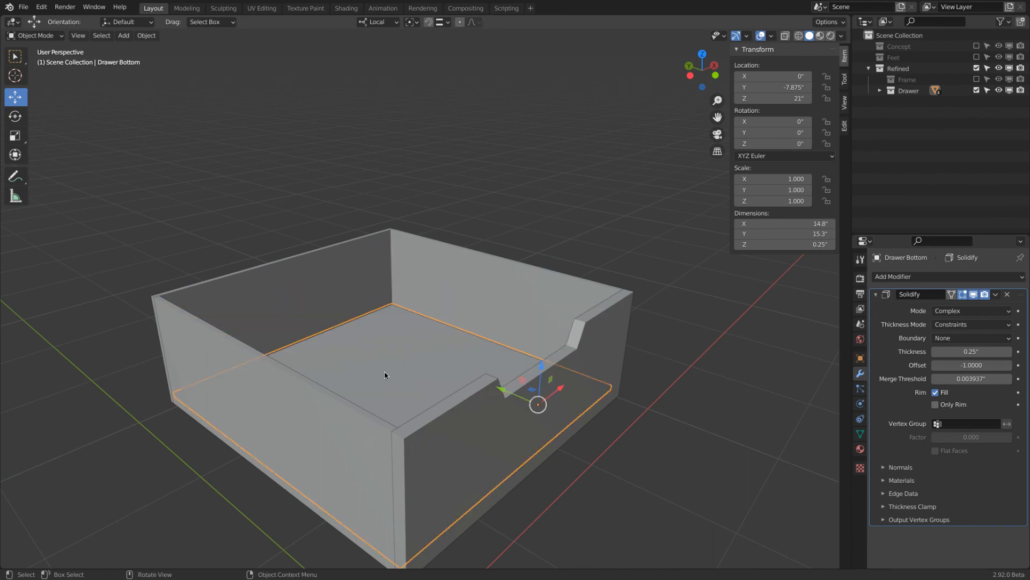
Include the Frame and Feet collections again so the whole nightstand is shown.
{"action": "scroll", "coordinate": [384, 374], "scroll_direction": "down", "scroll_amount": 4}
{"action": "middle_click_drag", "start_coordinate": [384, 374], "coordinate": [264, 359]}
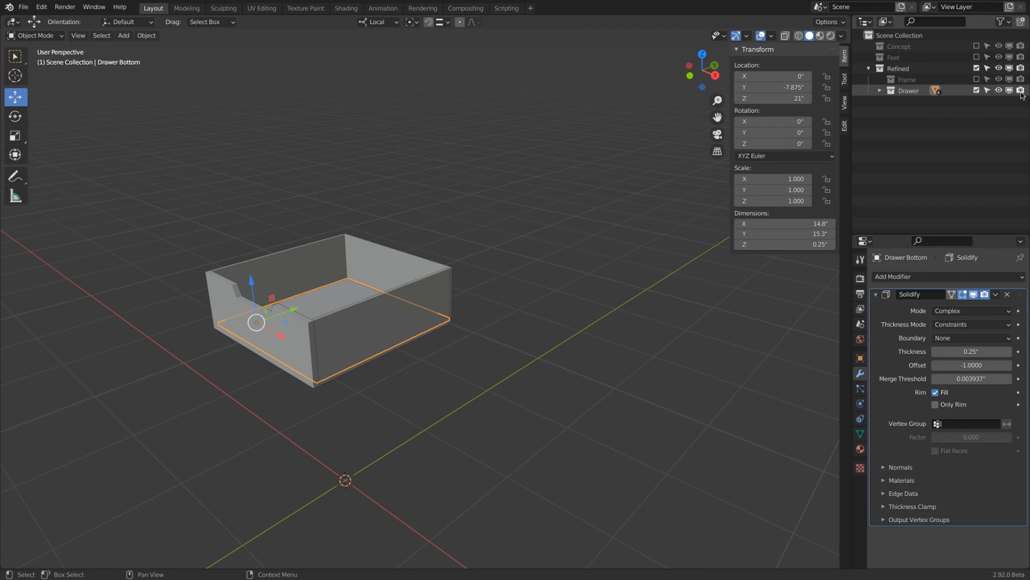
{"action": "left_click", "coordinate": [977, 79]}
{"action": "left_click", "coordinate": [977, 57]}
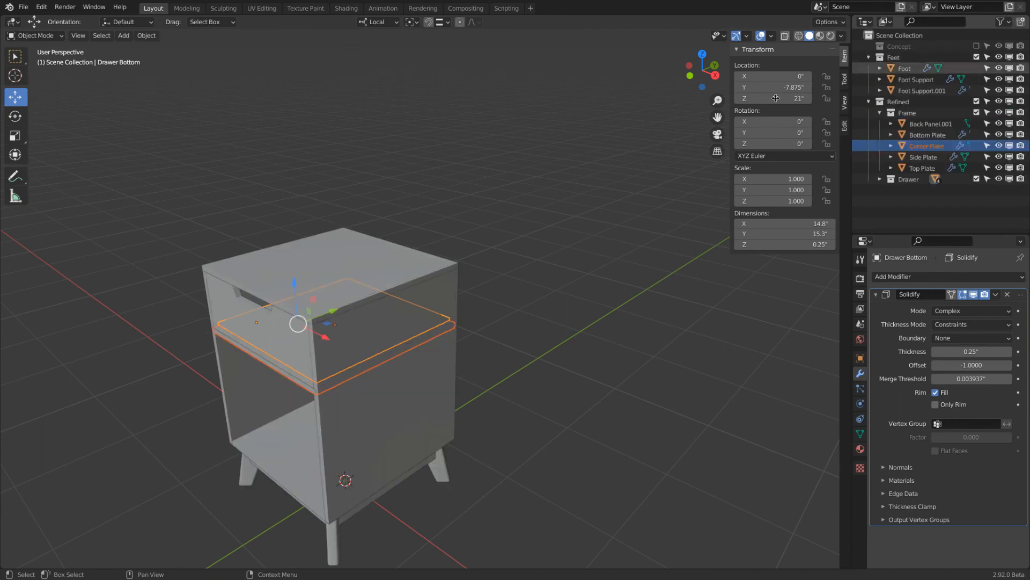
Select the drawer front and try sliding it outward along its local Y axis.
{"action": "left_click", "coordinate": [289, 352]}
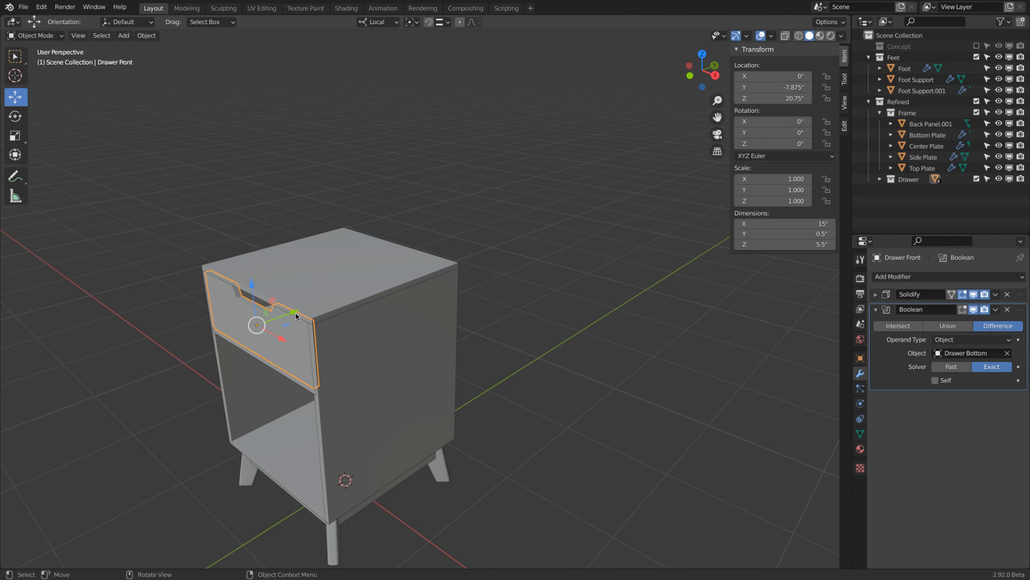
{"action": "left_click_drag", "start_coordinate": [294, 317], "coordinate": [230, 384]}
{"action": "key", "text": "Escape"}
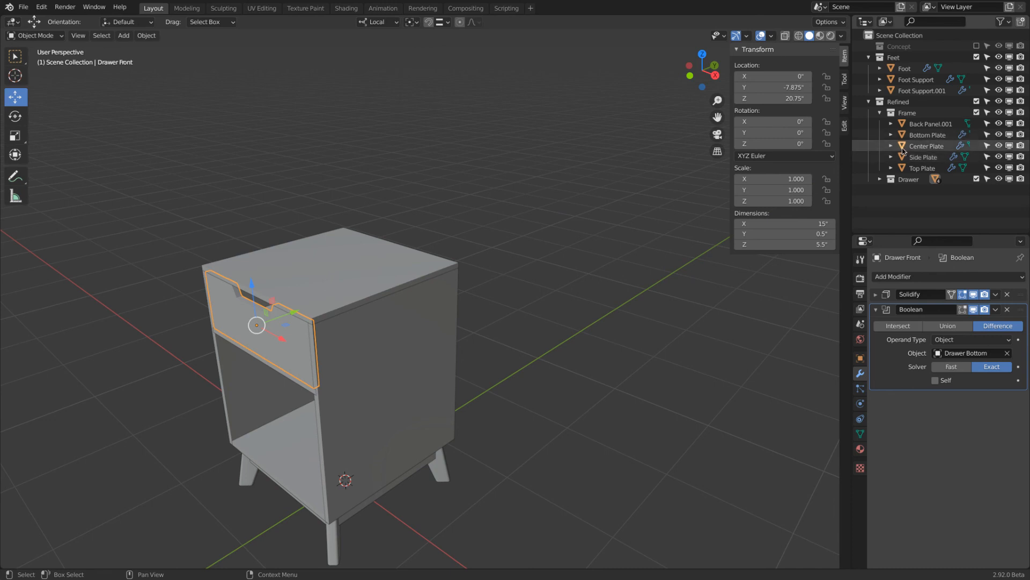
Select the back, bottom, front and side boards in the Drawer collection and try sliding them outward together along local Y.
{"action": "left_click", "coordinate": [911, 180]}
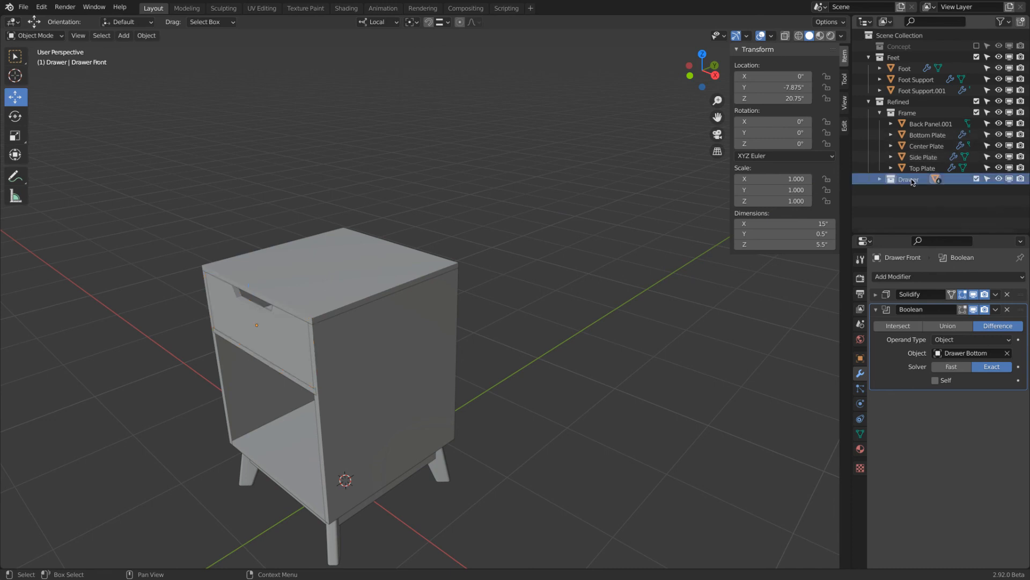
{"action": "left_click", "coordinate": [880, 179]}
{"action": "left_click", "coordinate": [927, 190]}
{"action": "left_click", "coordinate": [927, 202], "text": "ctrl"}
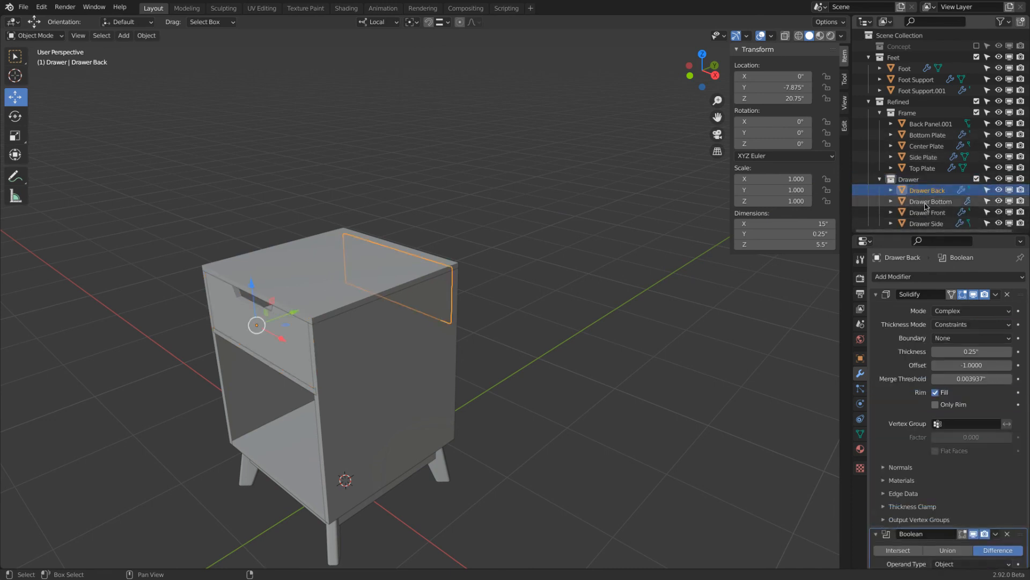
{"action": "left_click", "coordinate": [926, 212], "text": "ctrl"}
{"action": "left_click", "coordinate": [926, 224], "text": "ctrl"}
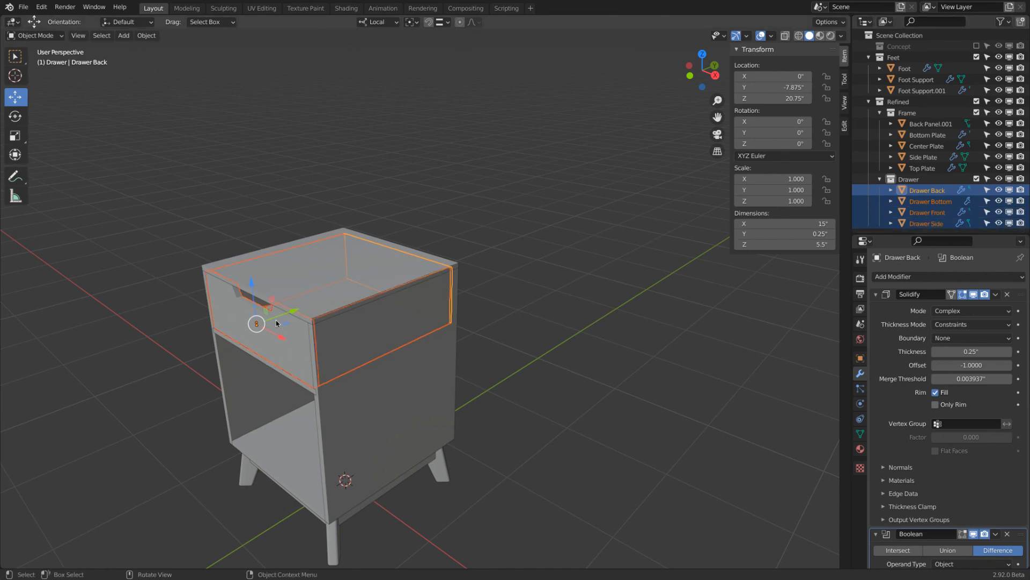
{"action": "left_click_drag", "start_coordinate": [295, 313], "coordinate": [156, 360]}
{"action": "right_click", "coordinate": [156, 360]}
Exclude the Feet and Frame collections so only the drawer is shown, and frame the view on it.
{"action": "left_click", "coordinate": [977, 102]}
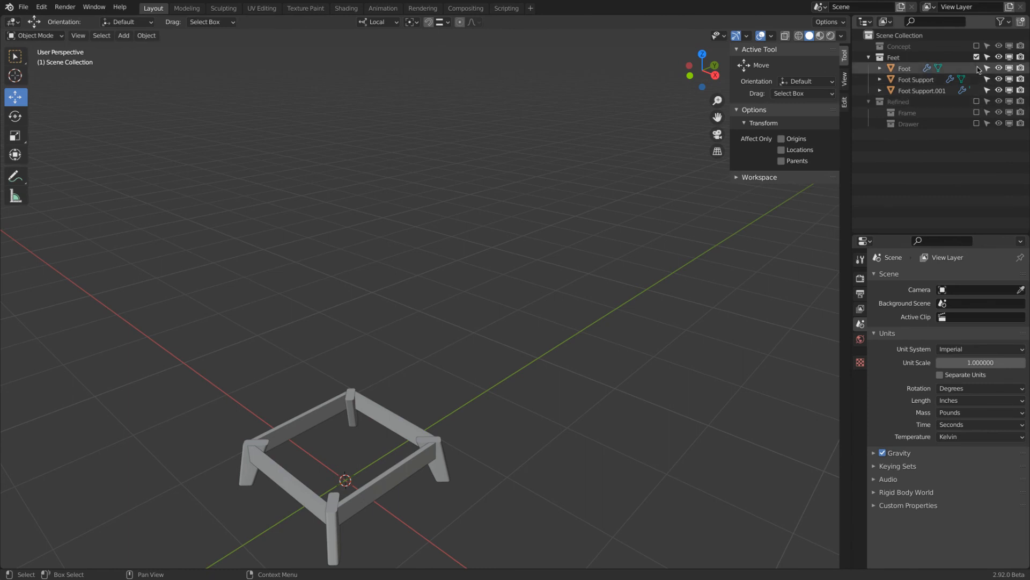
{"action": "left_click", "coordinate": [977, 57]}
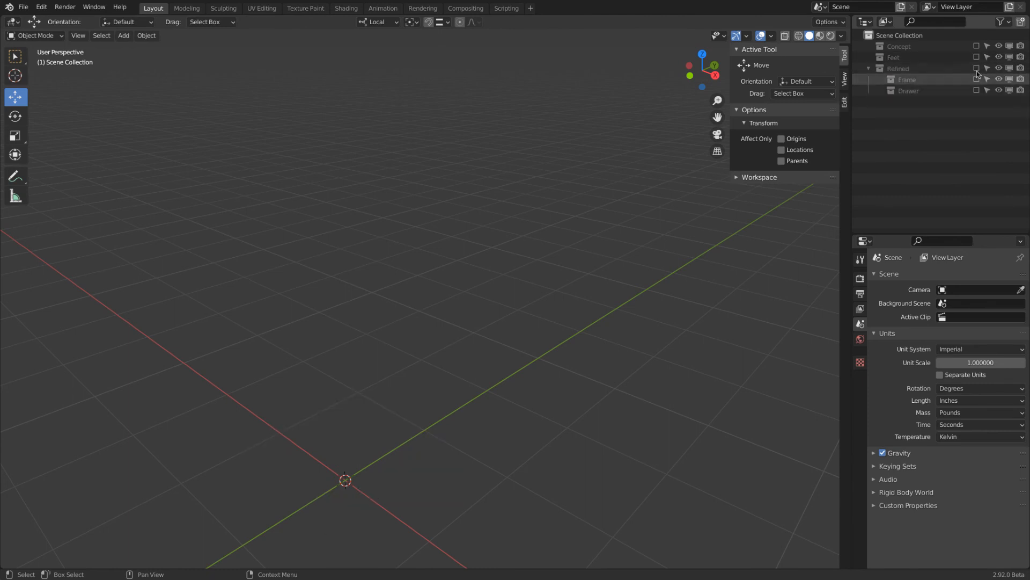
{"action": "left_click", "coordinate": [977, 68]}
{"action": "left_click", "coordinate": [977, 79]}
{"action": "key", "text": "KP_Decimal"}
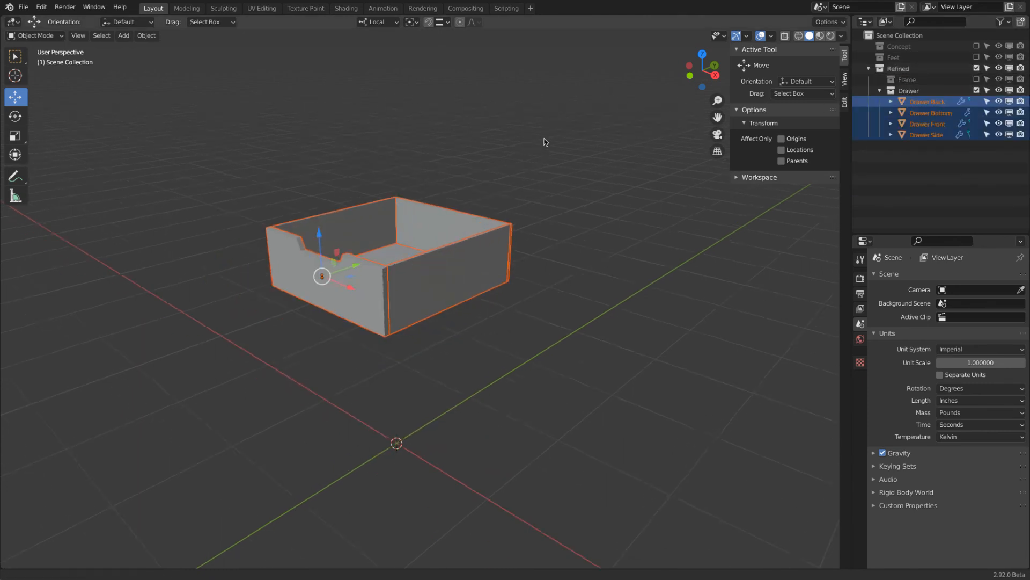
{"action": "middle_click_drag", "start_coordinate": [510, 162], "coordinate": [554, 214]}
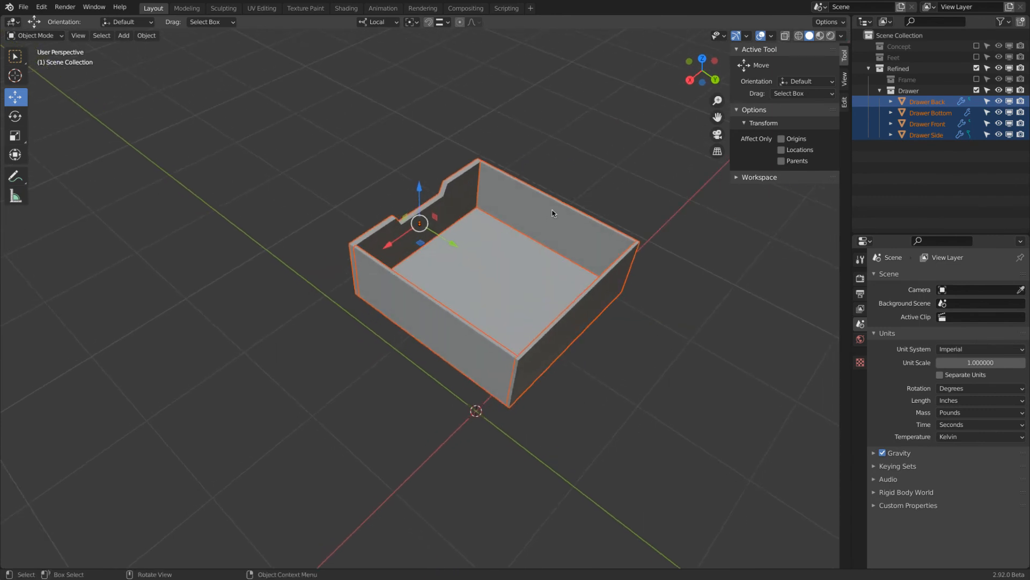
Select the drawer's side, bottom and back boards, adding the drawer front last as the active object.
{"action": "left_click", "coordinate": [553, 214]}
{"action": "left_click", "coordinate": [538, 277], "text": "shift"}
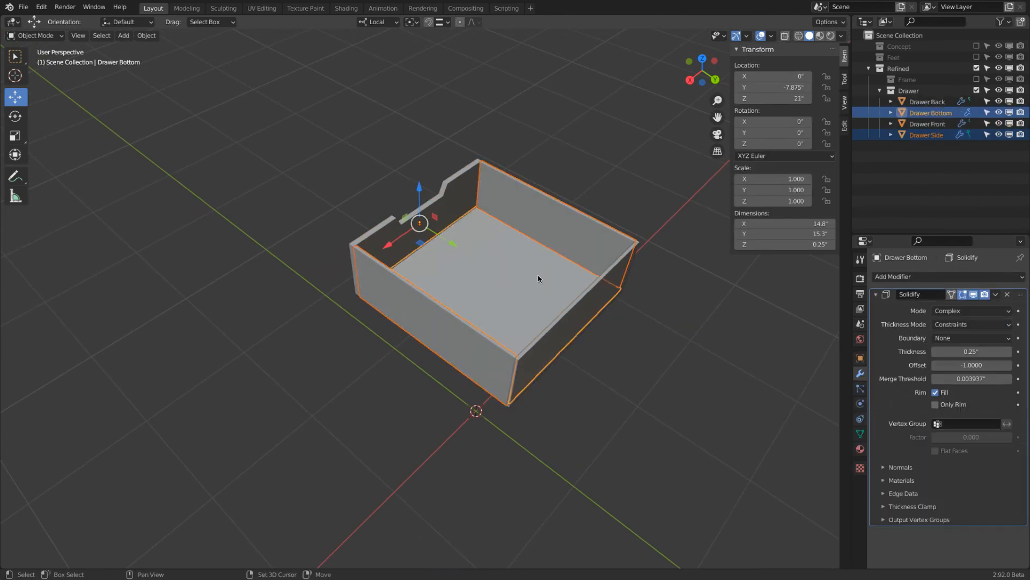
{"action": "left_click", "coordinate": [569, 319], "text": "shift"}
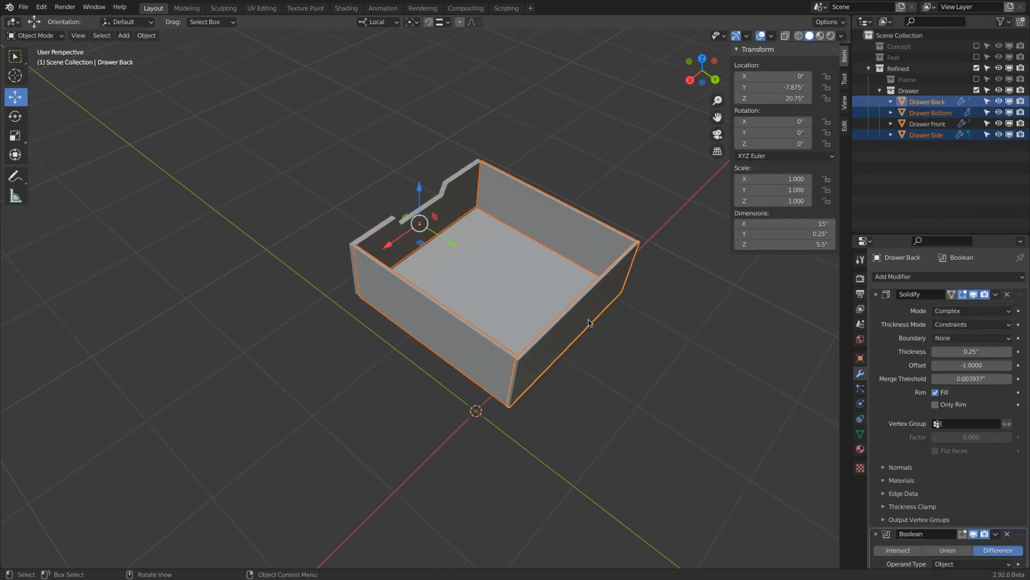
{"action": "left_click", "coordinate": [465, 195], "text": "shift"}
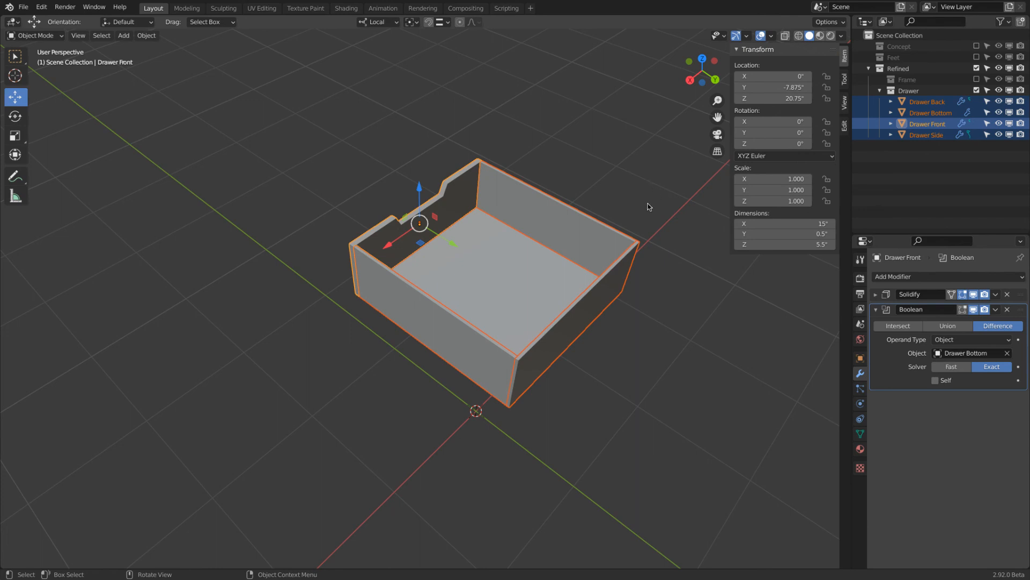
{"action": "middle_click_drag", "start_coordinate": [449, 210], "coordinate": [447, 191]}
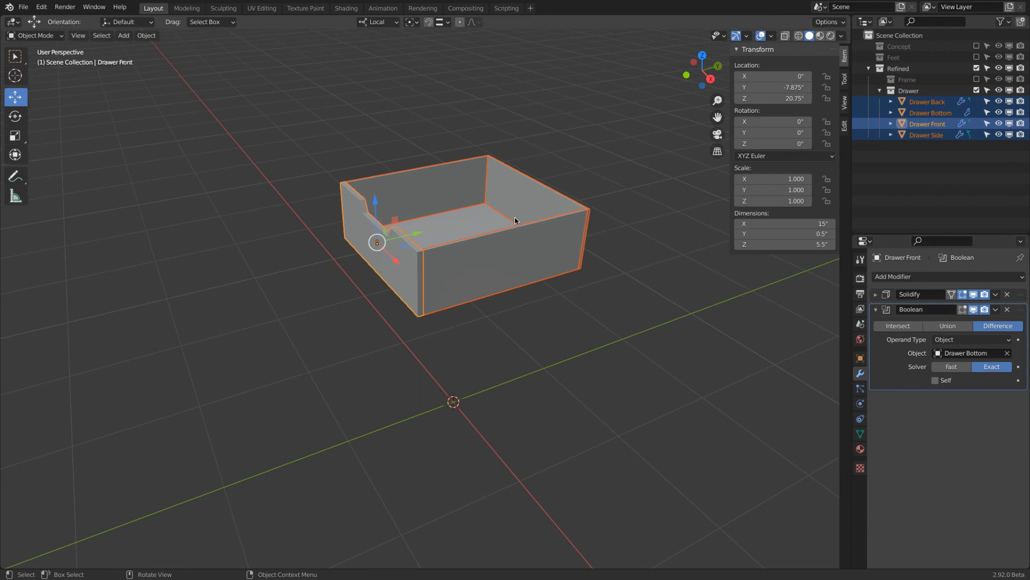
{"action": "mouse_move", "coordinate": [414, 329]}
{"action": "middle_mouse_down"}
{"action": "mouse_move", "coordinate": [439, 321]}
{"action": "mouse_move", "coordinate": [421, 335]}
{"action": "mouse_move", "coordinate": [419, 327]}
{"action": "middle_mouse_up"}
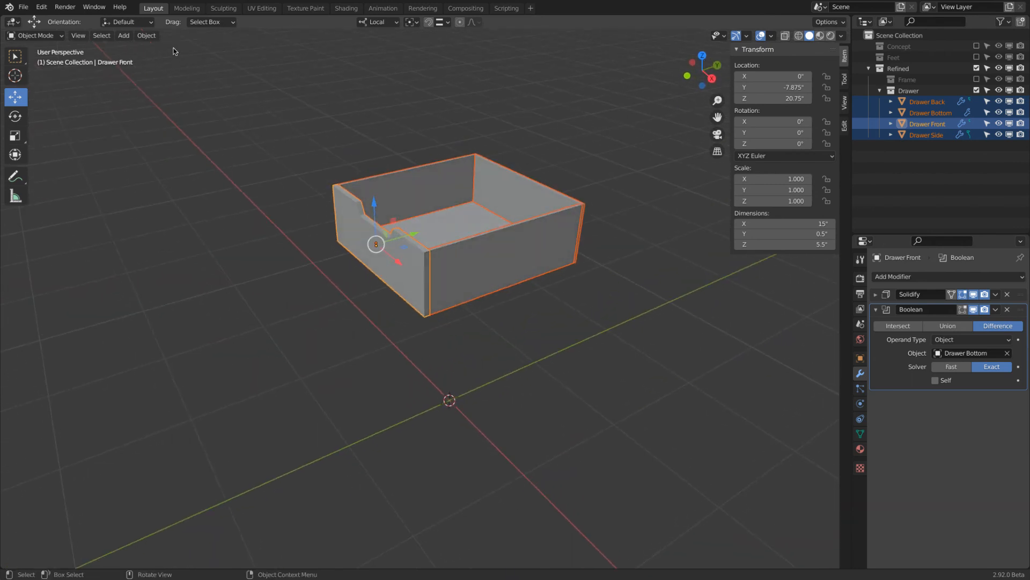
Try parenting the drawer boards to the drawer front with the Object type, and undo it.
{"action": "left_click", "coordinate": [146, 35]}
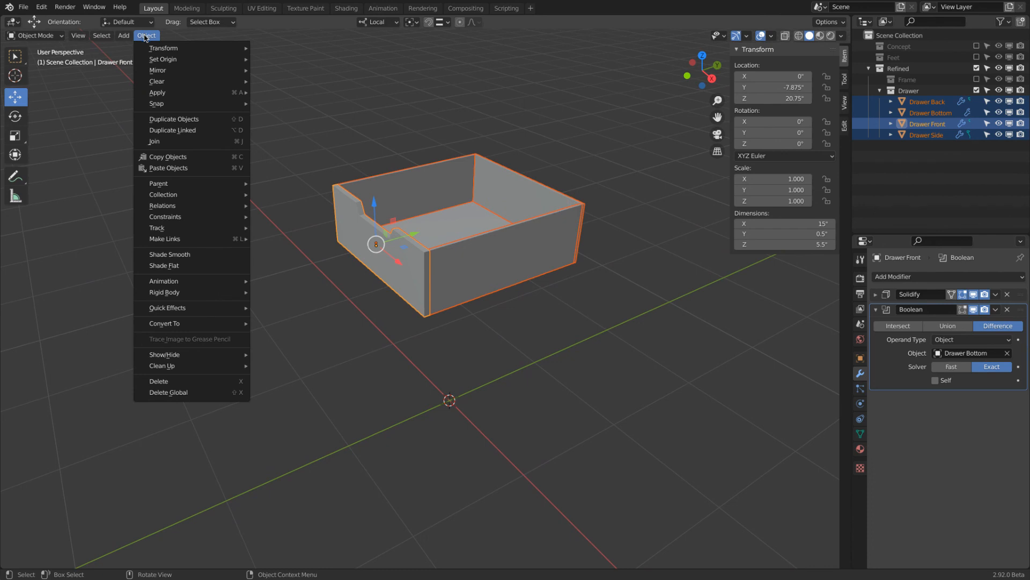
{"action": "mouse_move", "coordinate": [170, 208]}
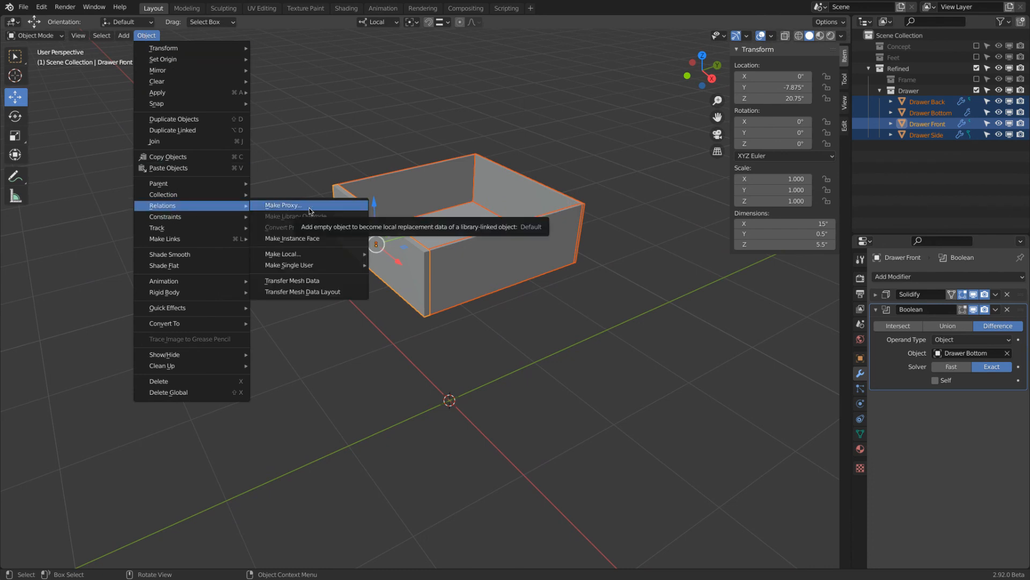
{"action": "mouse_move", "coordinate": [177, 186]}
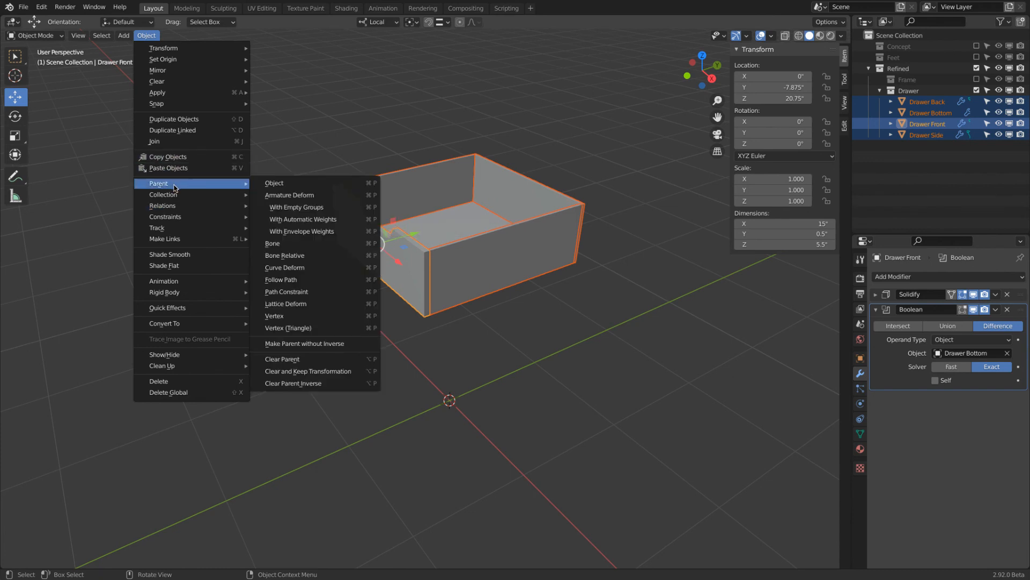
{"action": "left_click", "coordinate": [296, 186]}
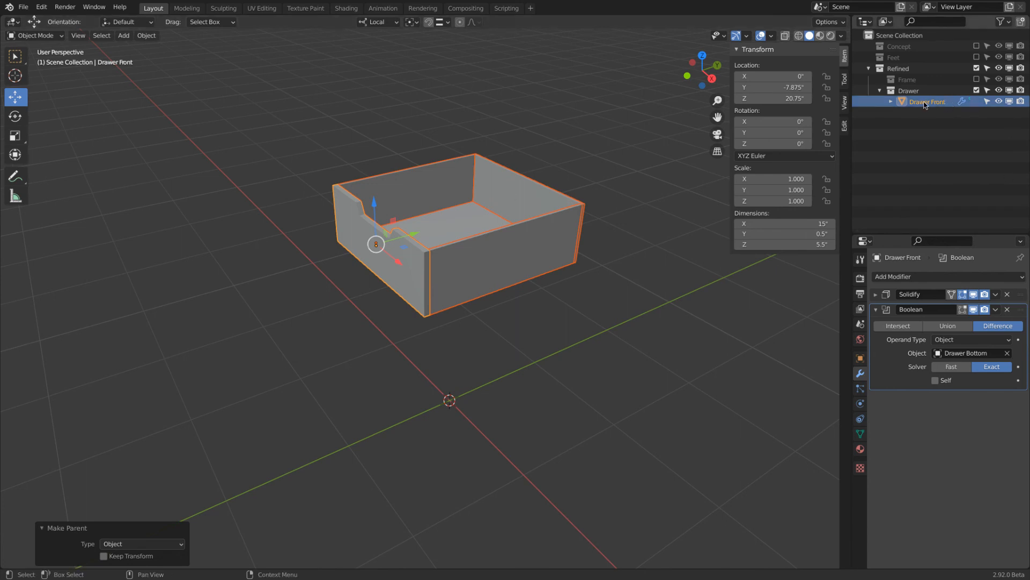
{"action": "key", "text": "ctrl+z"}
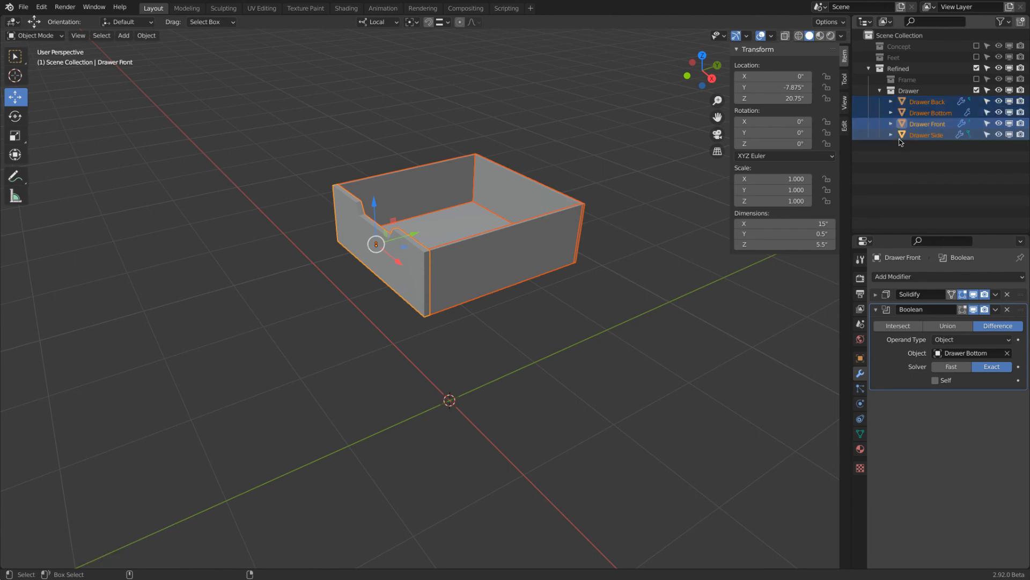
Parent the drawer's back, bottom and side boards to the drawer front as Object, and expand its hierarchy in the outliner.
{"action": "left_click", "coordinate": [146, 35]}
{"action": "mouse_move", "coordinate": [181, 188]}
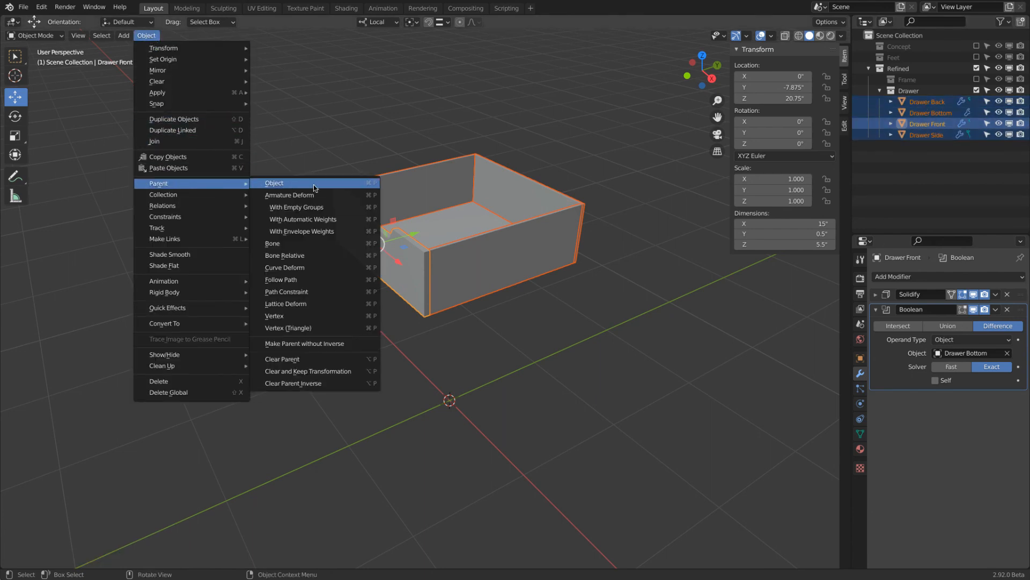
{"action": "left_click", "coordinate": [314, 187]}
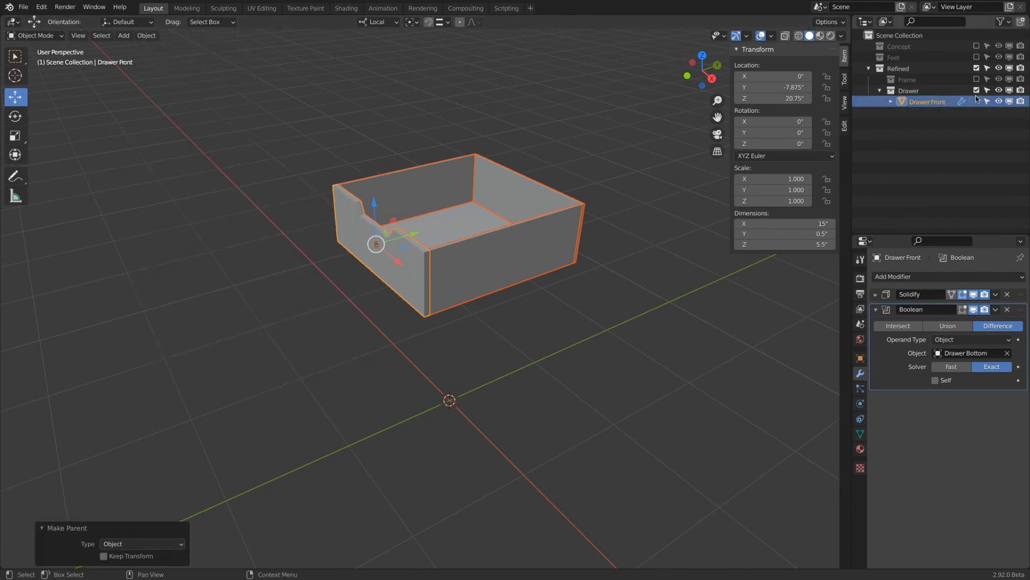
{"action": "left_click", "coordinate": [890, 102]}
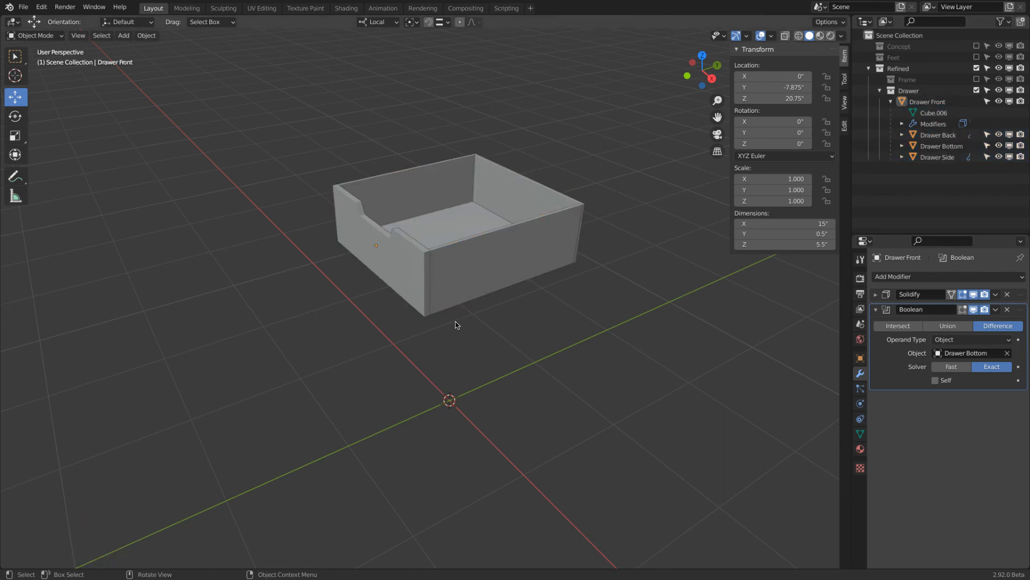
Select only the drawer front and test moving the parented drawer along its local Y and Z axes.
{"action": "left_click", "coordinate": [402, 280]}
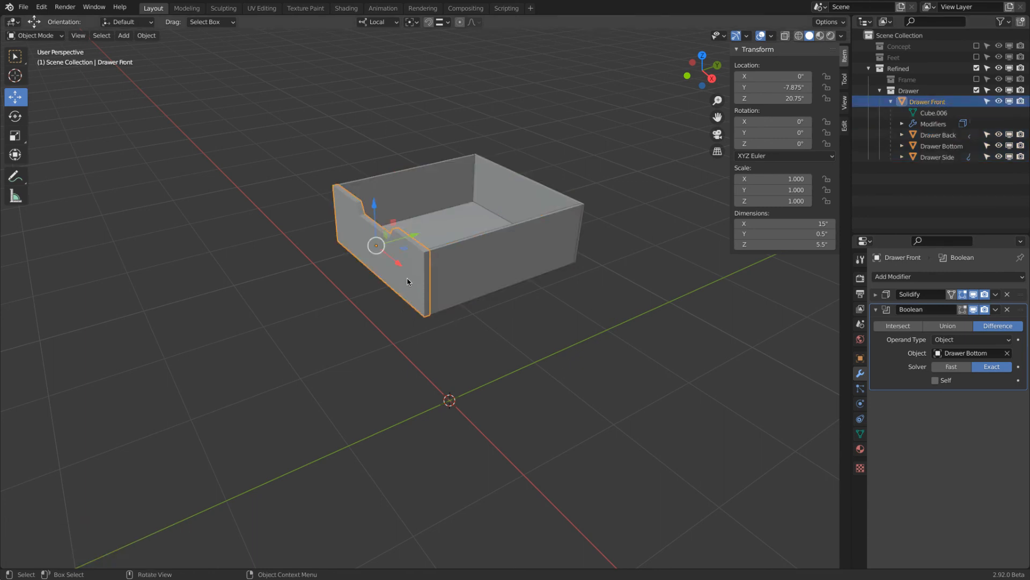
{"action": "left_click_drag", "start_coordinate": [413, 234], "coordinate": [322, 257]}
{"action": "right_click", "coordinate": [322, 257]}
{"action": "mouse_move", "coordinate": [377, 208]}
{"action": "left_mouse_down"}
{"action": "mouse_move", "coordinate": [386, 301]}
{"action": "mouse_move", "coordinate": [403, 161]}
{"action": "mouse_move", "coordinate": [391, 220]}
{"action": "left_mouse_up"}
{"action": "right_click", "coordinate": [391, 220]}
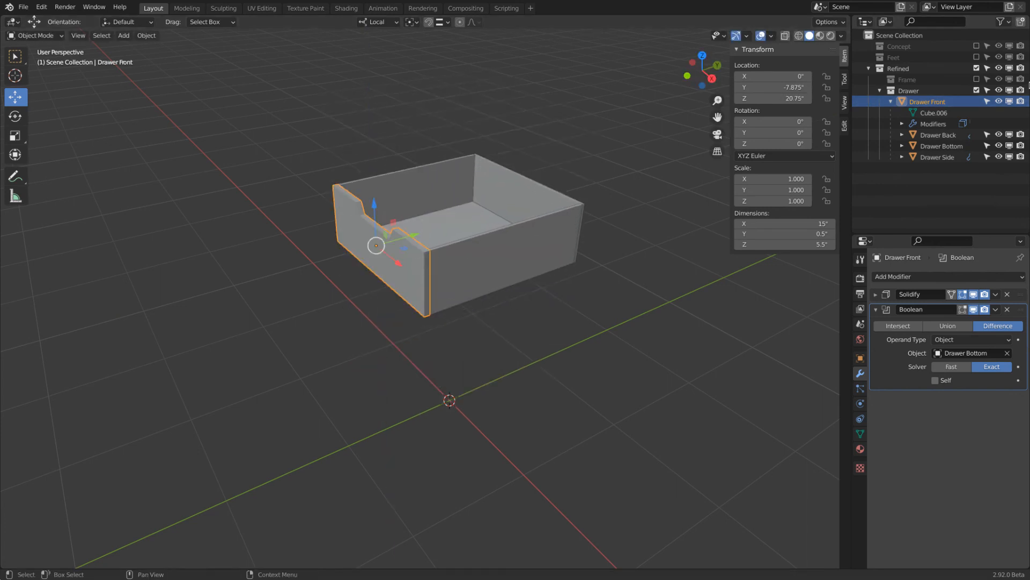
Include the Frame and Feet collections again and nest the Feet collection inside Refined.
{"action": "left_click", "coordinate": [976, 79]}
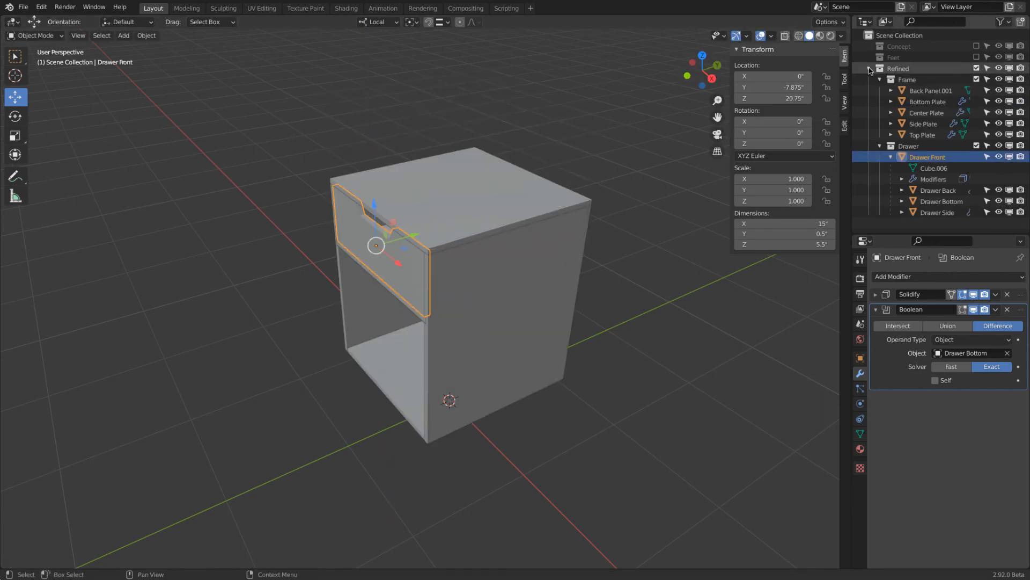
{"action": "left_click", "coordinate": [869, 68]}
{"action": "left_click", "coordinate": [977, 57]}
{"action": "left_click", "coordinate": [870, 58]}
{"action": "left_click_drag", "start_coordinate": [891, 57], "coordinate": [902, 102]}
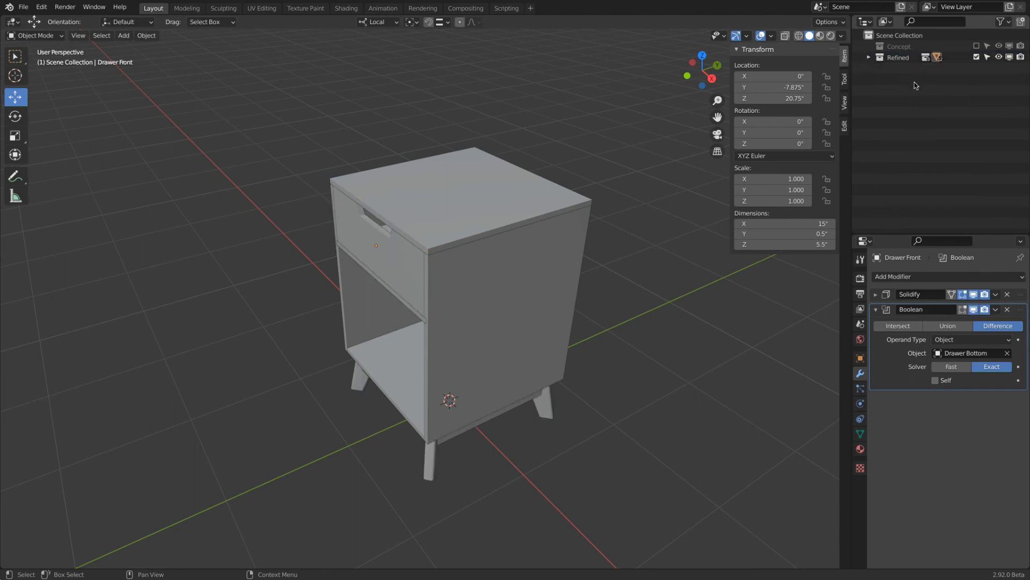
{"action": "middle_click_drag", "start_coordinate": [462, 258], "coordinate": [502, 229]}
{"action": "scroll", "coordinate": [498, 233], "scroll_direction": "up", "scroll_amount": 3}
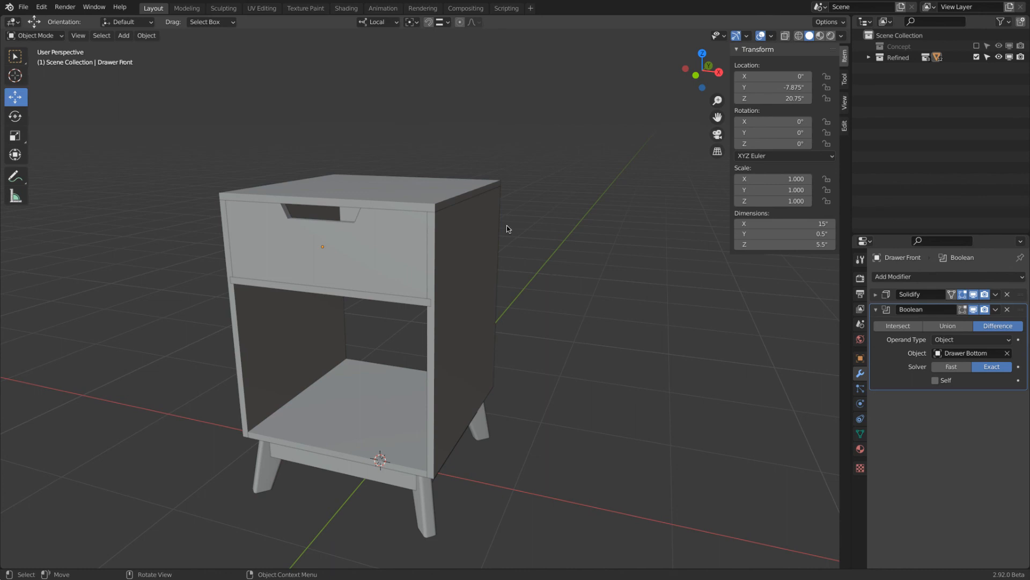
{"action": "middle_click_drag", "start_coordinate": [529, 269], "coordinate": [541, 220], "text": "shift"}
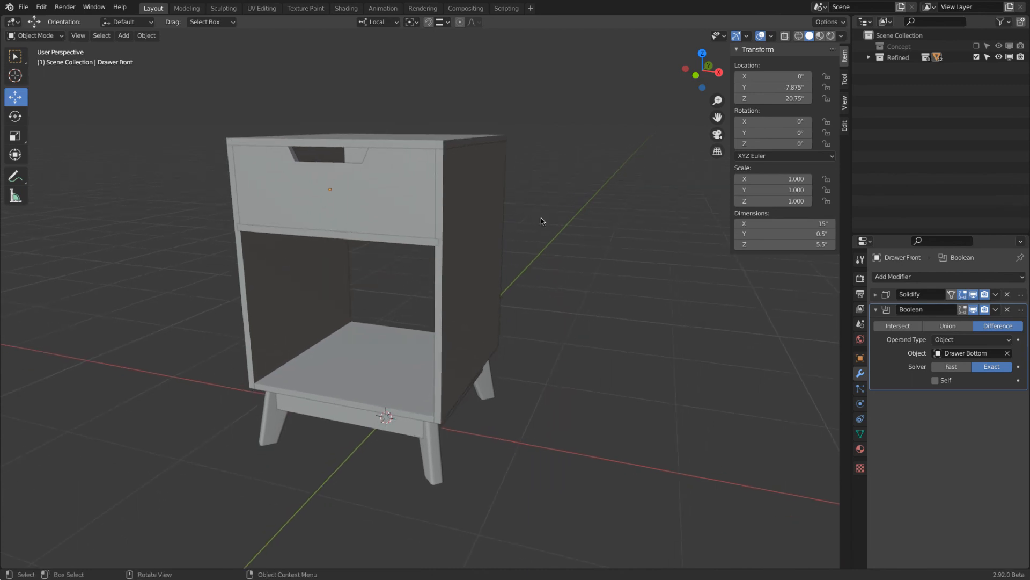
{"action": "mouse_move", "coordinate": [562, 384]}
{"action": "middle_mouse_down"}
{"action": "mouse_move", "coordinate": [427, 260]}
{"action": "mouse_move", "coordinate": [339, 312]}
{"action": "mouse_move", "coordinate": [339, 380]}
{"action": "mouse_move", "coordinate": [572, 396]}
{"action": "mouse_move", "coordinate": [546, 396]}
{"action": "middle_mouse_up"}
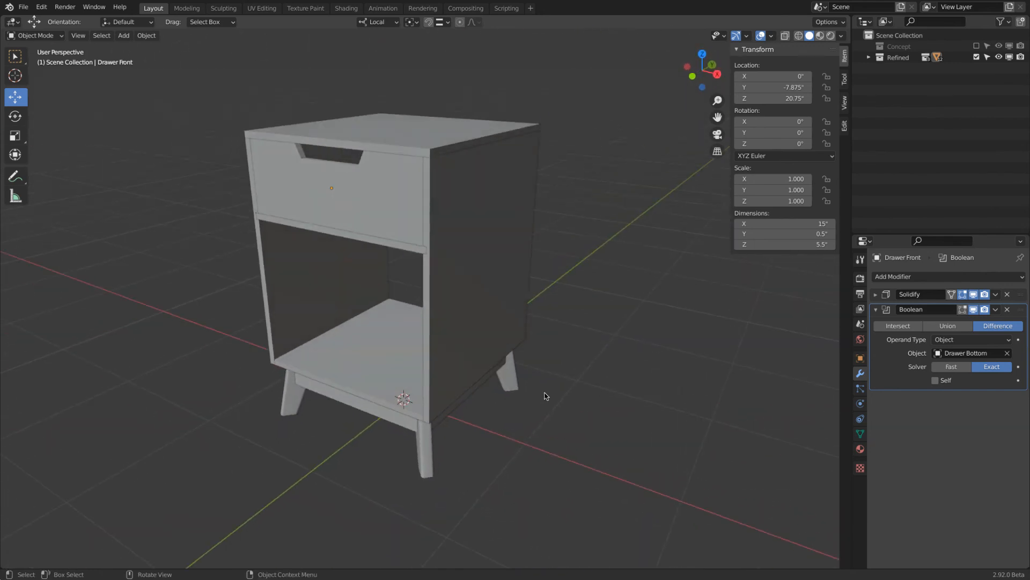